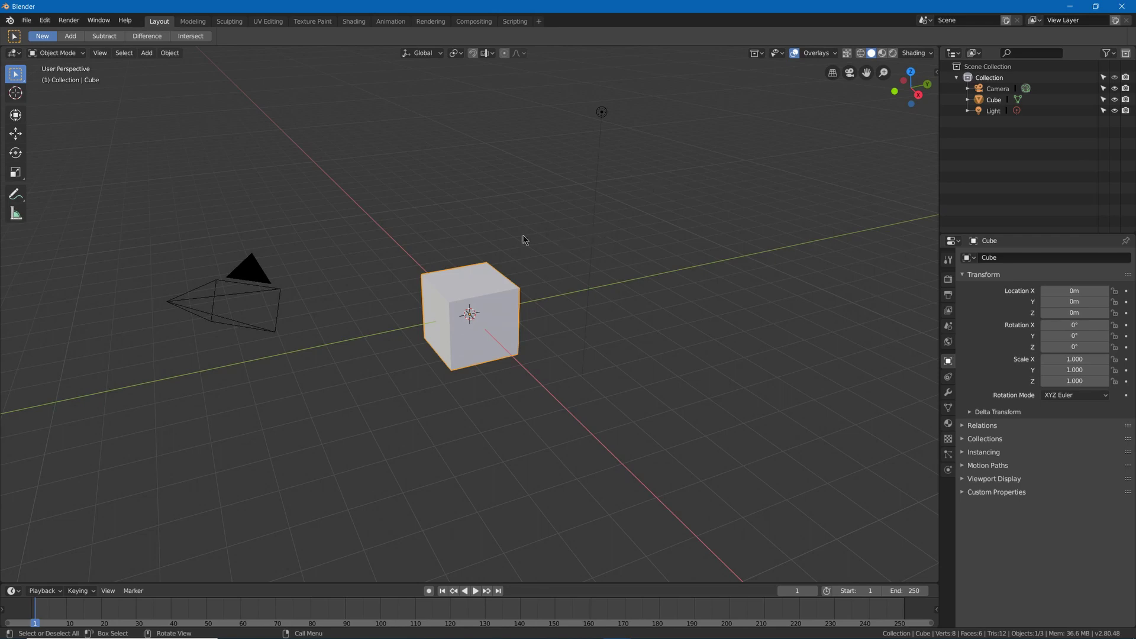
Compare the Layout and Modeling workspaces, and delete the Modeling workspace
{"action": "left_click", "coordinate": [190, 26]}
{"action": "left_click", "coordinate": [153, 24]}
{"action": "left_click", "coordinate": [189, 26]}
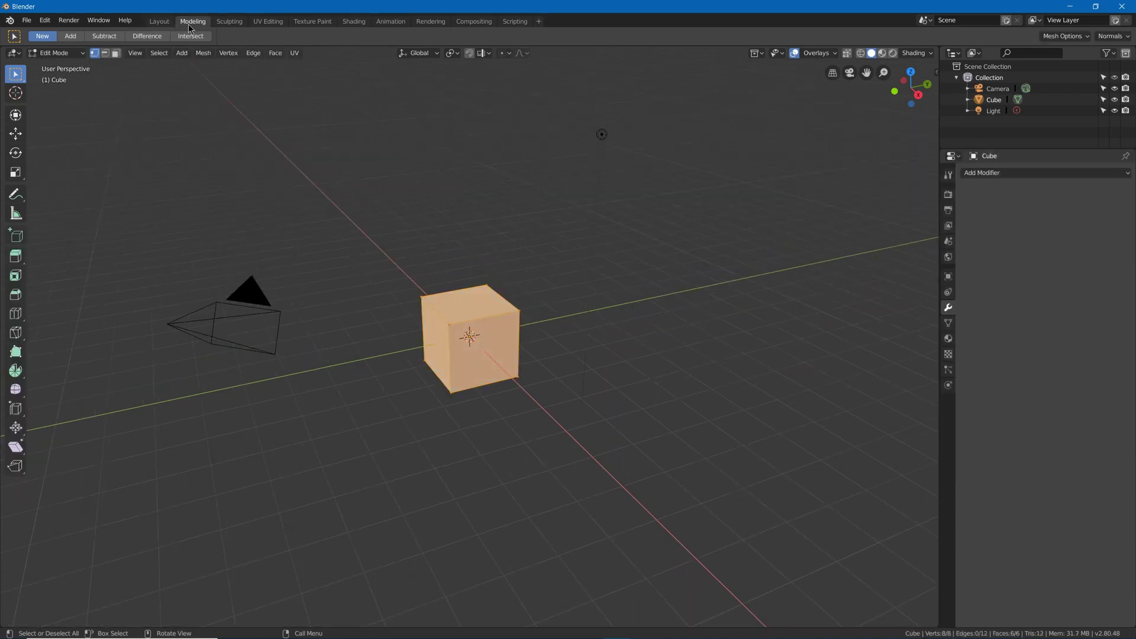
{"action": "left_click", "coordinate": [159, 23]}
{"action": "right_click", "coordinate": [190, 26]}
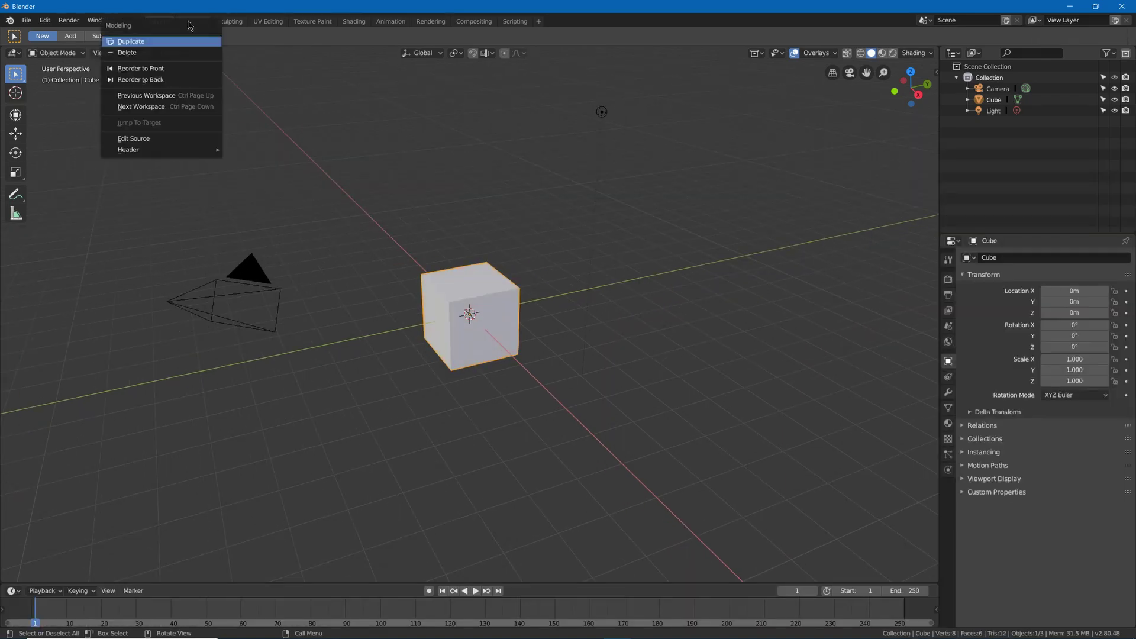
{"action": "left_click", "coordinate": [139, 53]}
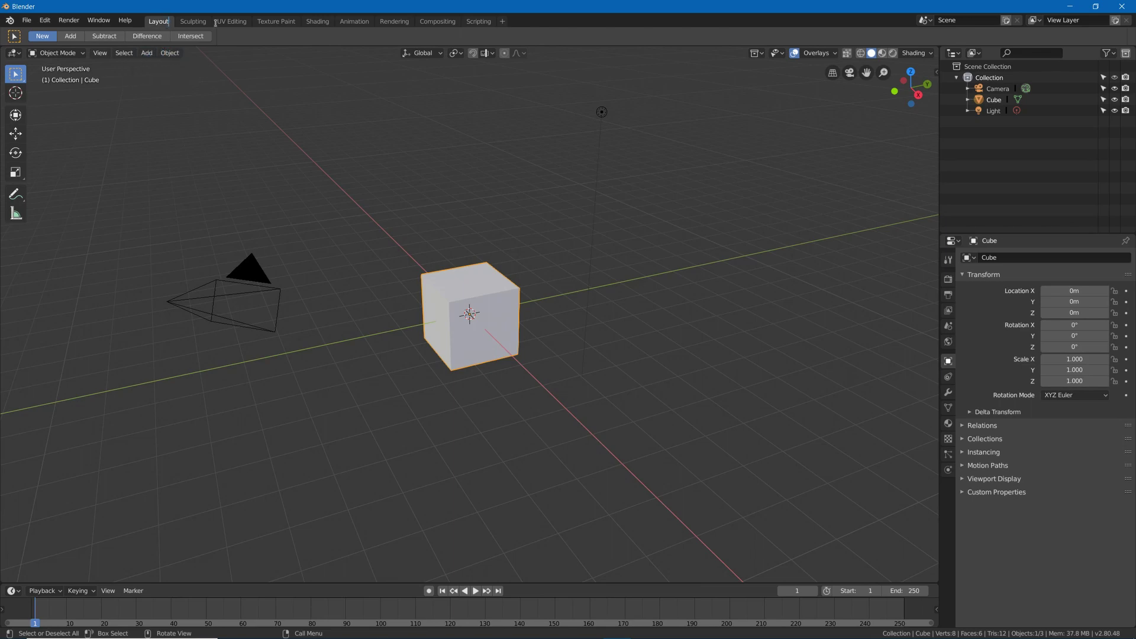
Rename the Layout workspace to Layout/Modeling
{"action": "type", "text": "/"}
{"action": "type", "text": "M"}
{"action": "type", "text": "odeling"}
{"action": "key", "text": "Return"}
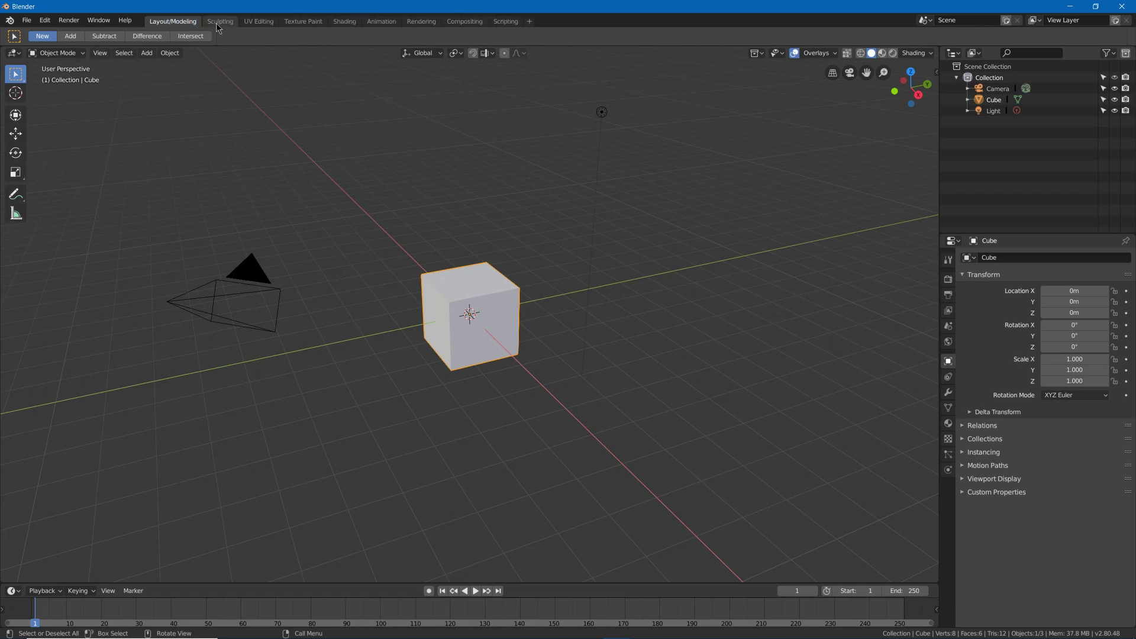
Set the interface resolution scale to 1.2 and enable large cursors in the preferences
{"action": "left_click", "coordinate": [45, 20]}
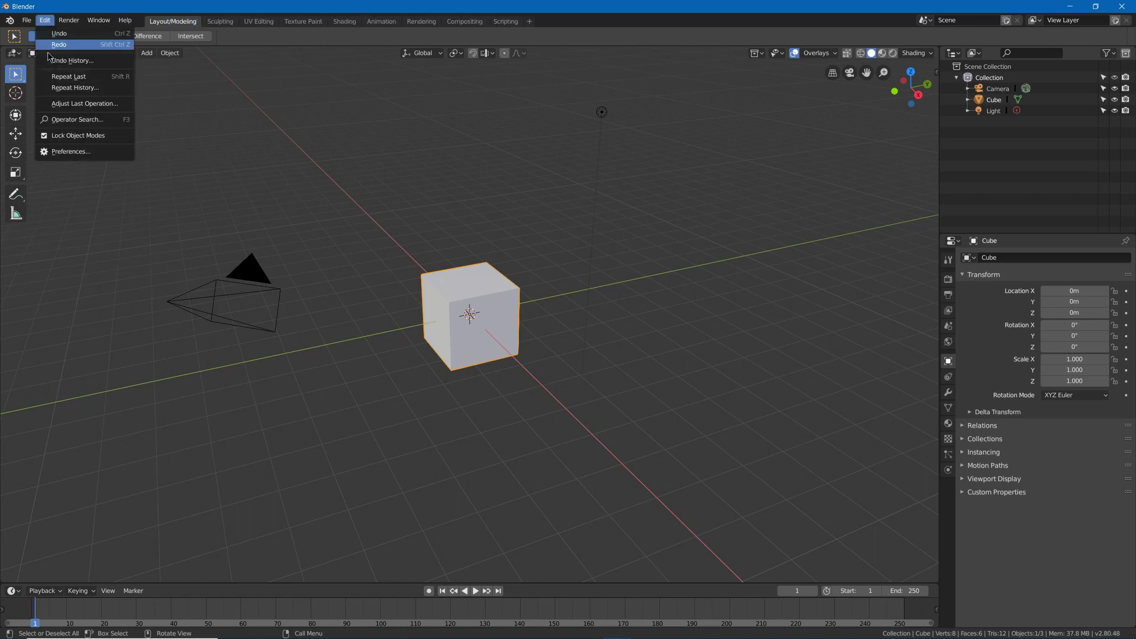
{"action": "left_click", "coordinate": [68, 154]}
{"action": "left_click", "coordinate": [51, 40]}
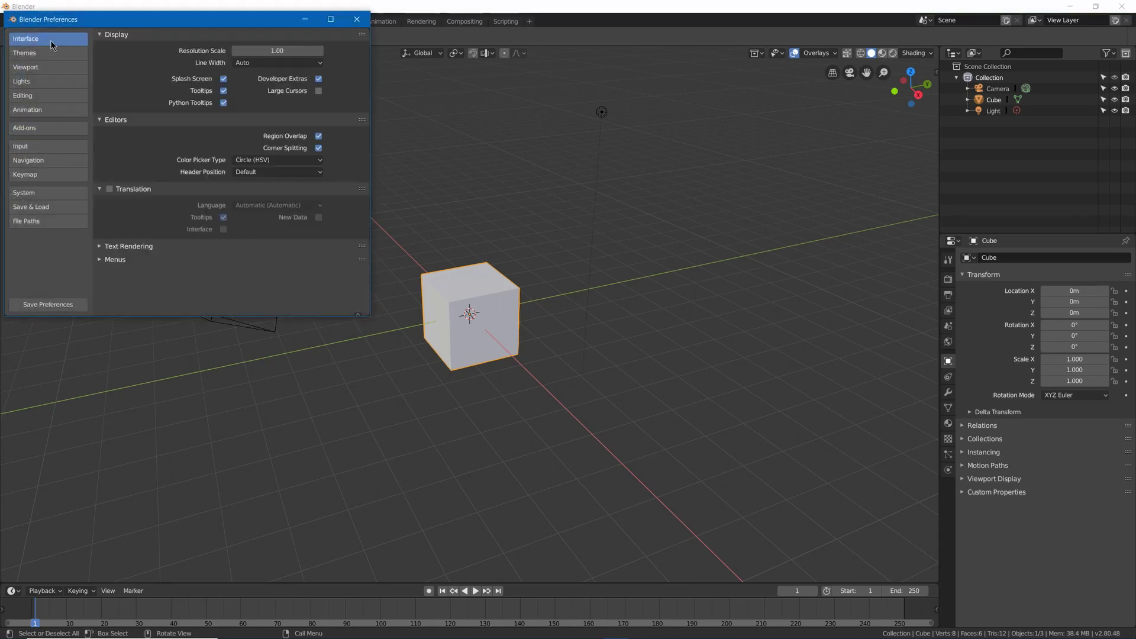
{"action": "left_click", "coordinate": [283, 53]}
{"action": "type", "text": "1.2"}
{"action": "key", "text": "Return"}
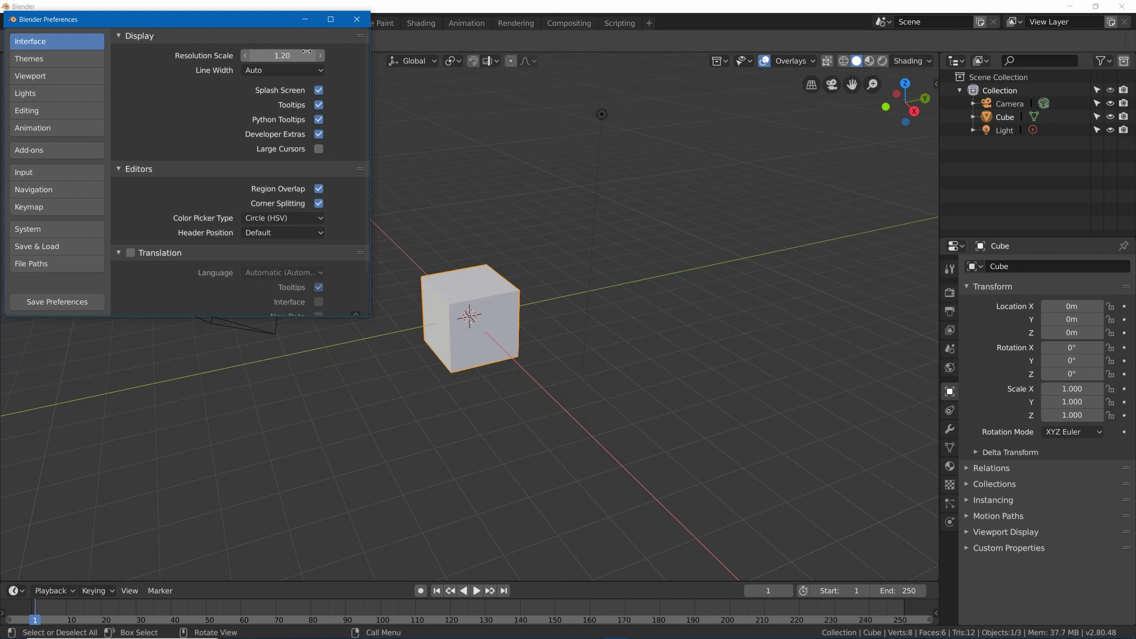
{"action": "left_click", "coordinate": [320, 149]}
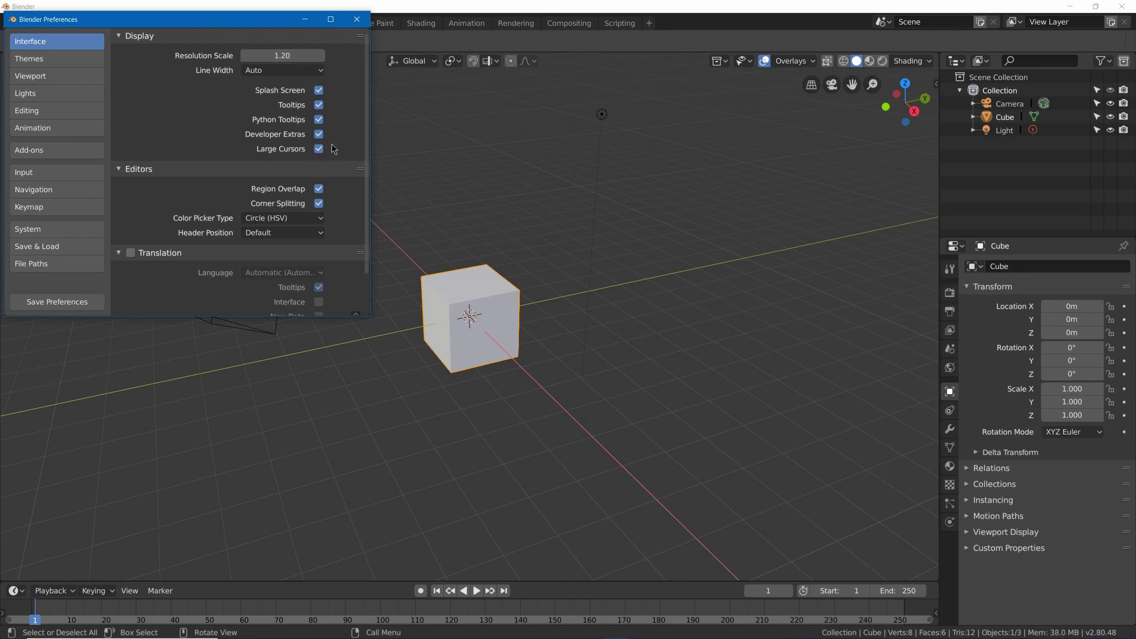
Enable the Sapling Tree Gen and IvyGen curve add-ons and the Add Mesh: Extra Objects add-on
{"action": "left_click", "coordinate": [95, 153]}
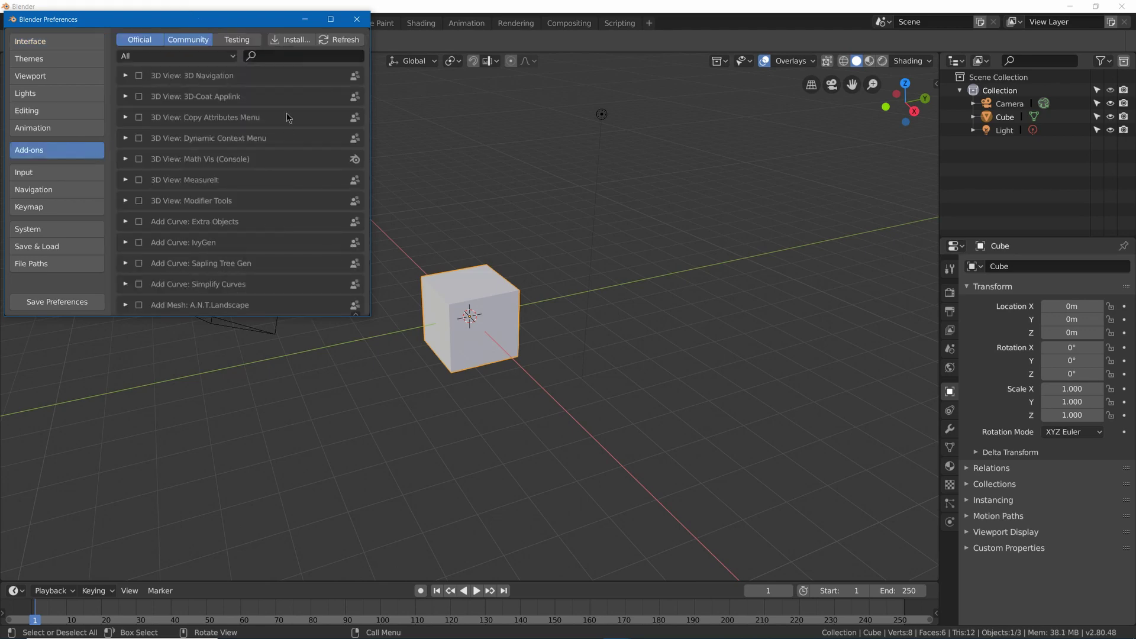
{"action": "scroll", "coordinate": [284, 123], "scroll_direction": "down", "scroll_amount": 3}
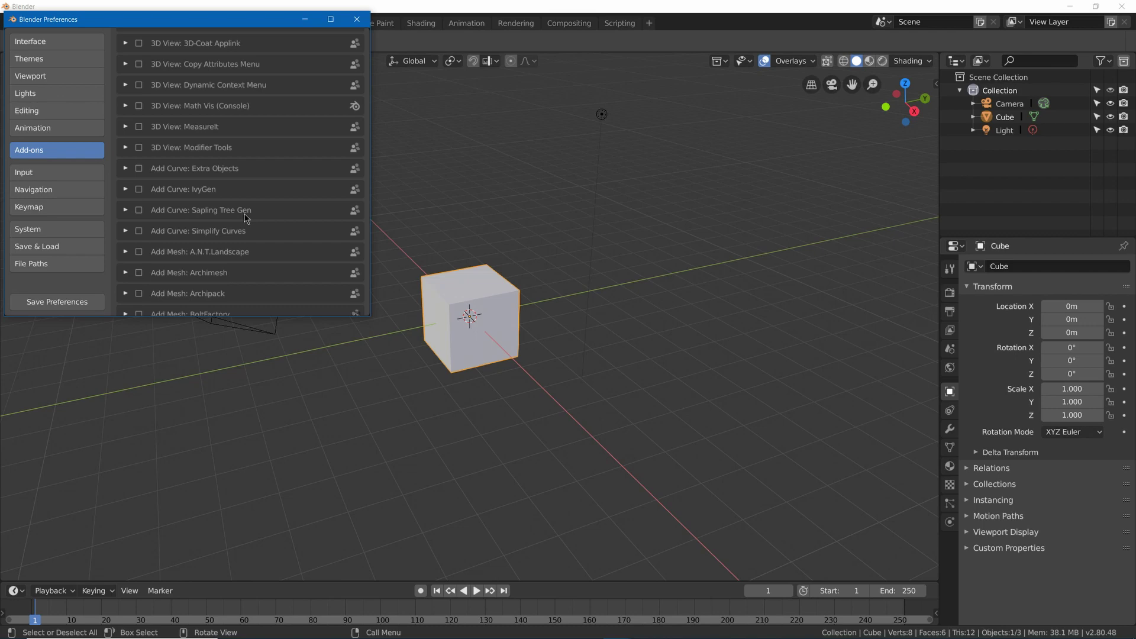
{"action": "scroll", "coordinate": [246, 218], "scroll_direction": "down", "scroll_amount": 1}
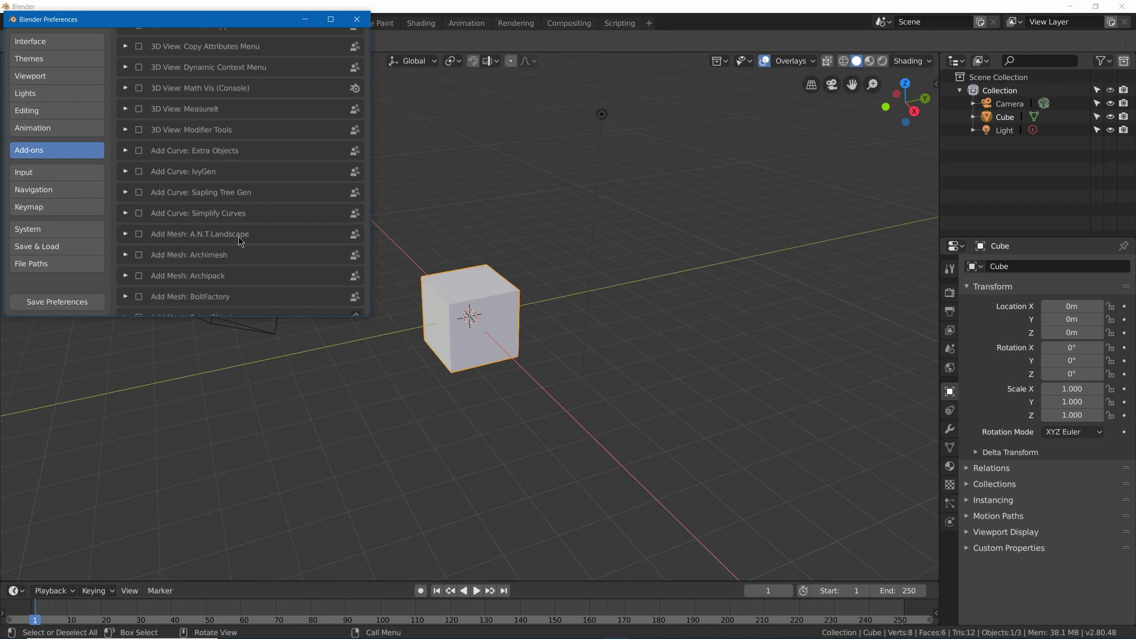
{"action": "scroll", "coordinate": [239, 241], "scroll_direction": "down", "scroll_amount": 1}
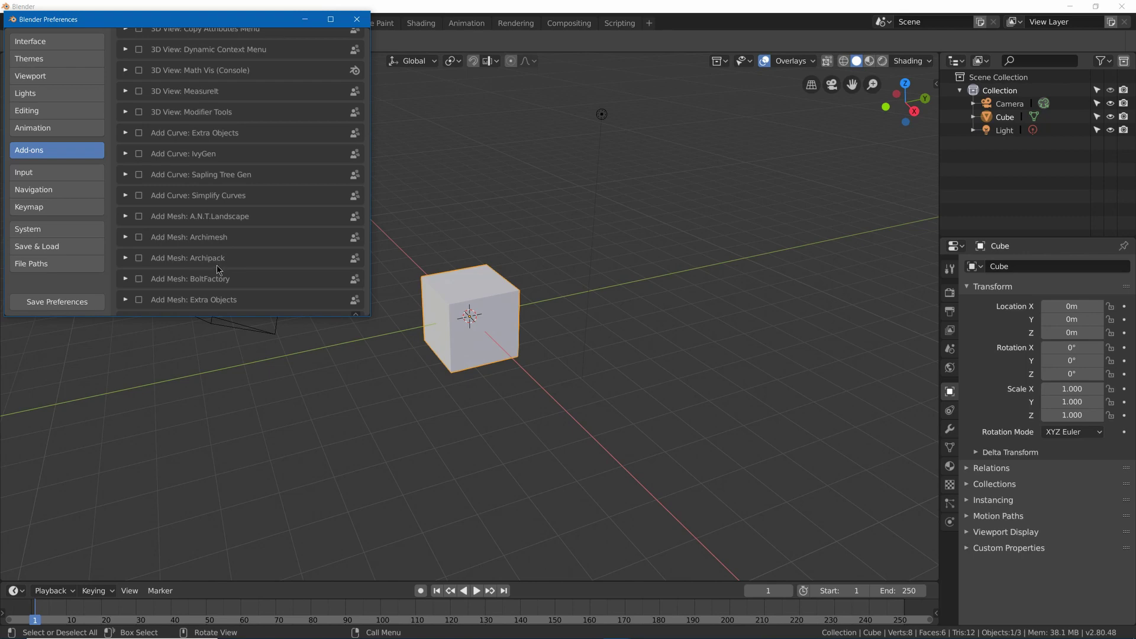
{"action": "scroll", "coordinate": [219, 282], "scroll_direction": "down", "scroll_amount": 1}
{"action": "scroll", "coordinate": [231, 263], "scroll_direction": "down", "scroll_amount": 1}
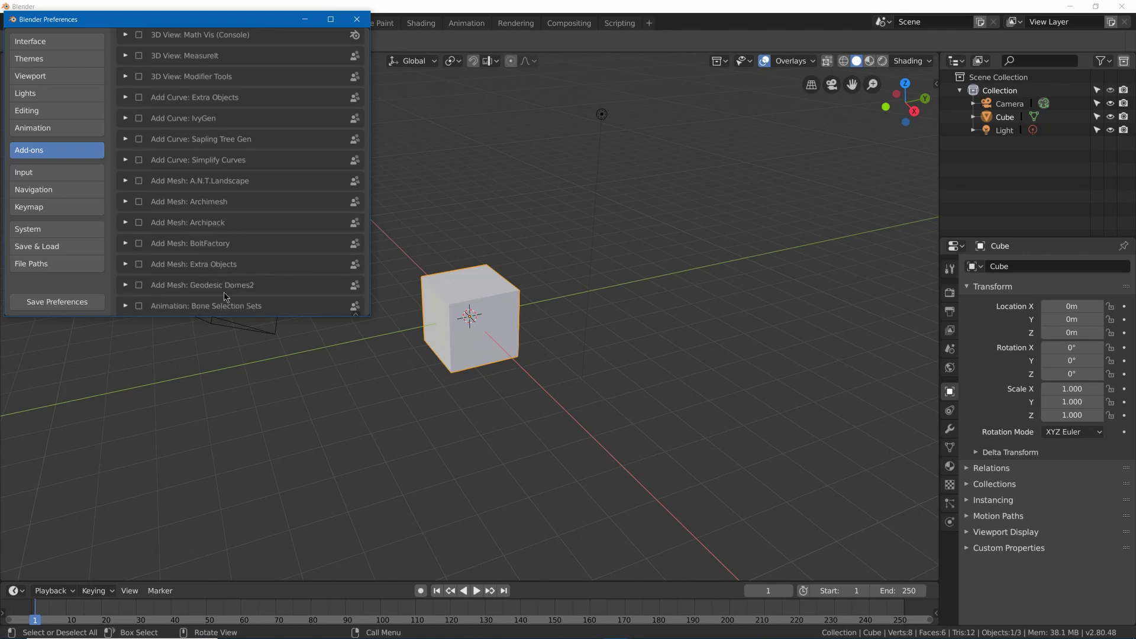
{"action": "scroll", "coordinate": [254, 291], "scroll_direction": "down", "scroll_amount": 1}
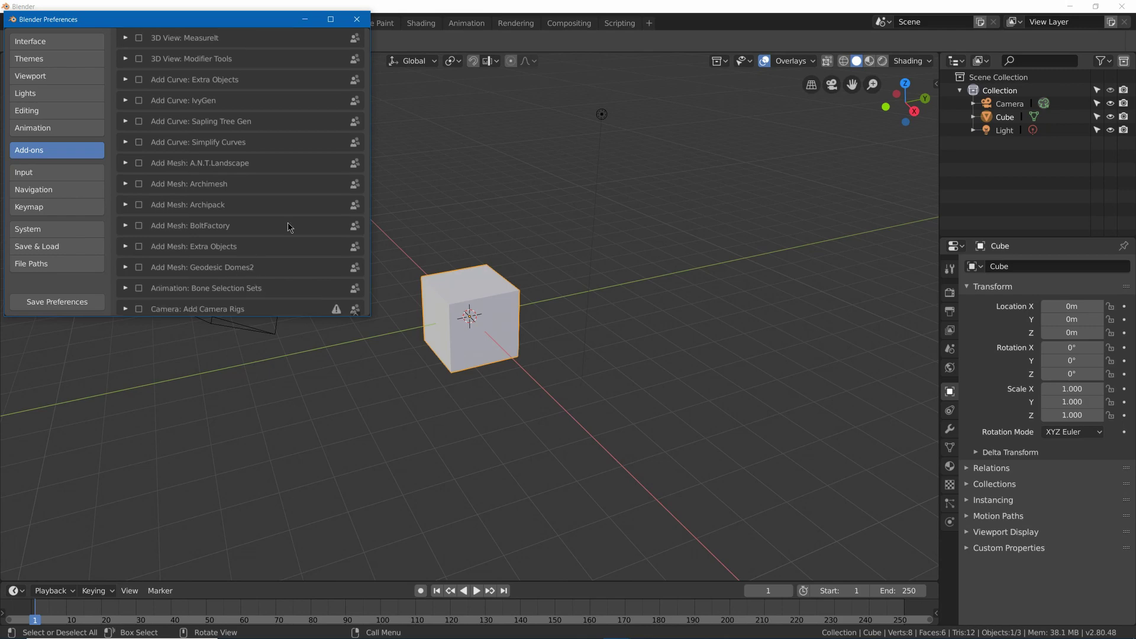
{"action": "left_click", "coordinate": [139, 122]}
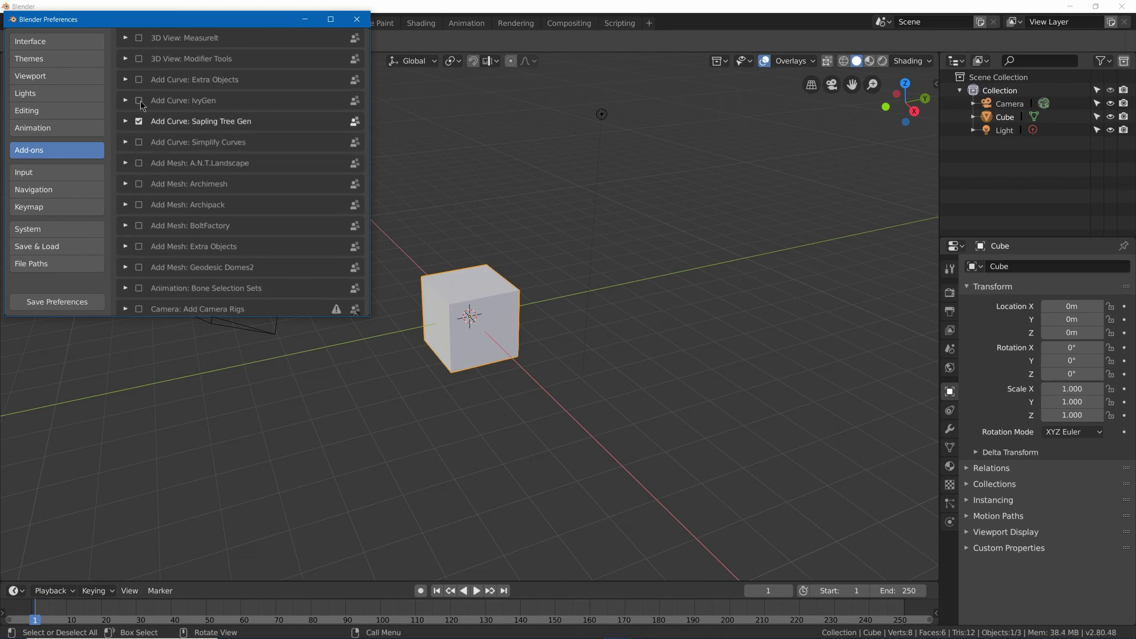
{"action": "left_click", "coordinate": [139, 101]}
{"action": "left_click", "coordinate": [139, 246]}
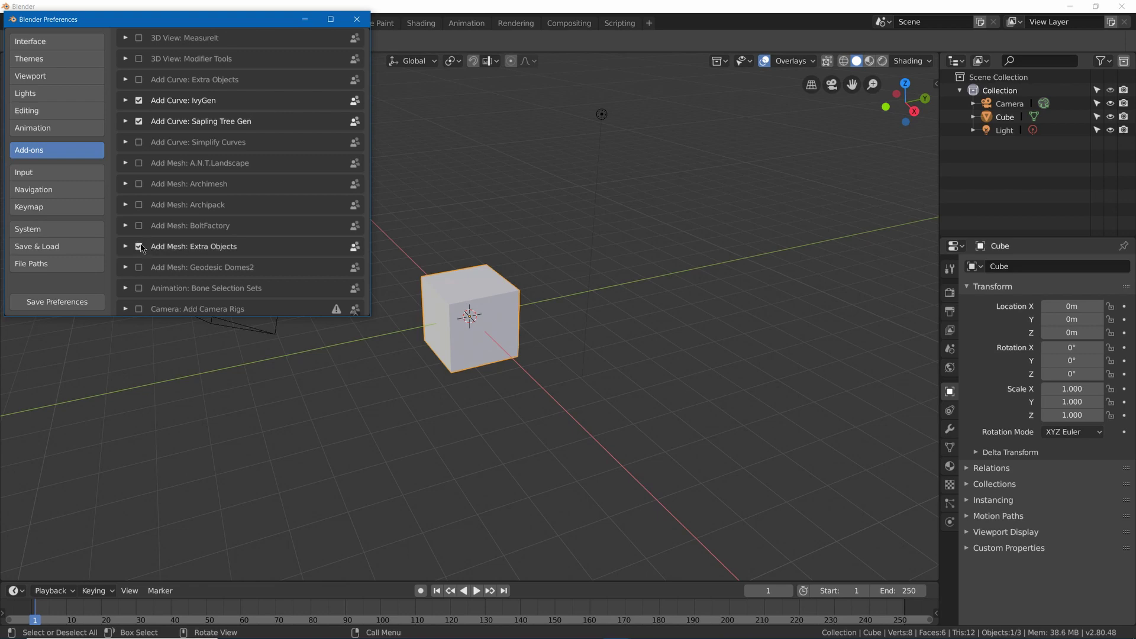
Enable the mesh add-ons 3D Print Toolbox, F2, LoopTools and Relax
{"action": "scroll", "coordinate": [206, 211], "scroll_direction": "down", "scroll_amount": 10}
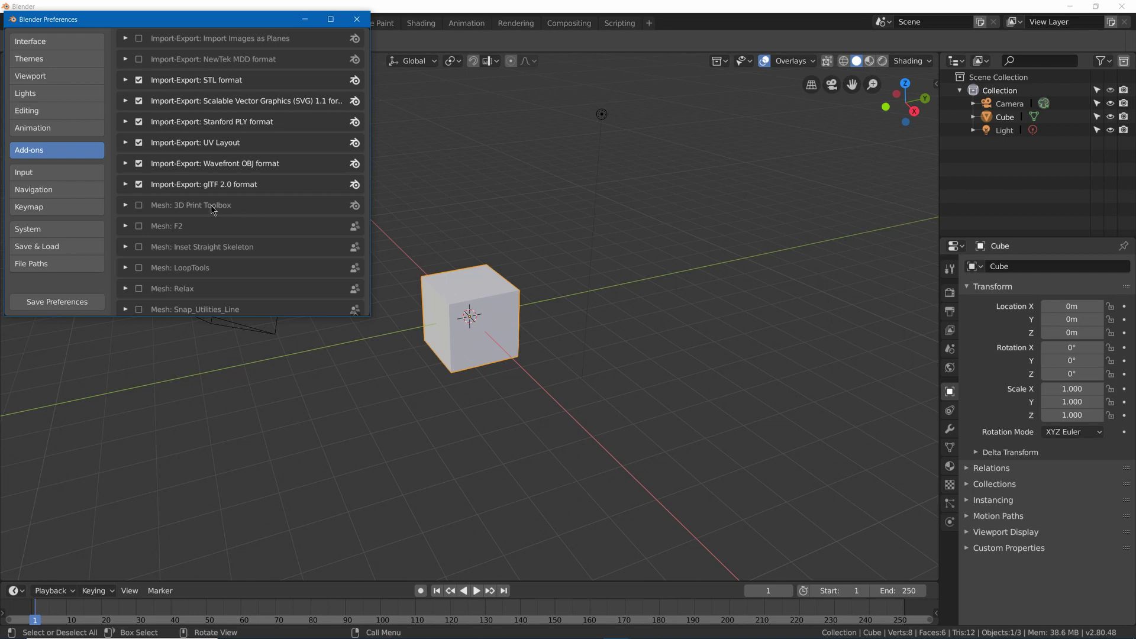
{"action": "left_click", "coordinate": [139, 205]}
{"action": "left_click", "coordinate": [139, 226]}
{"action": "left_click", "coordinate": [126, 226]}
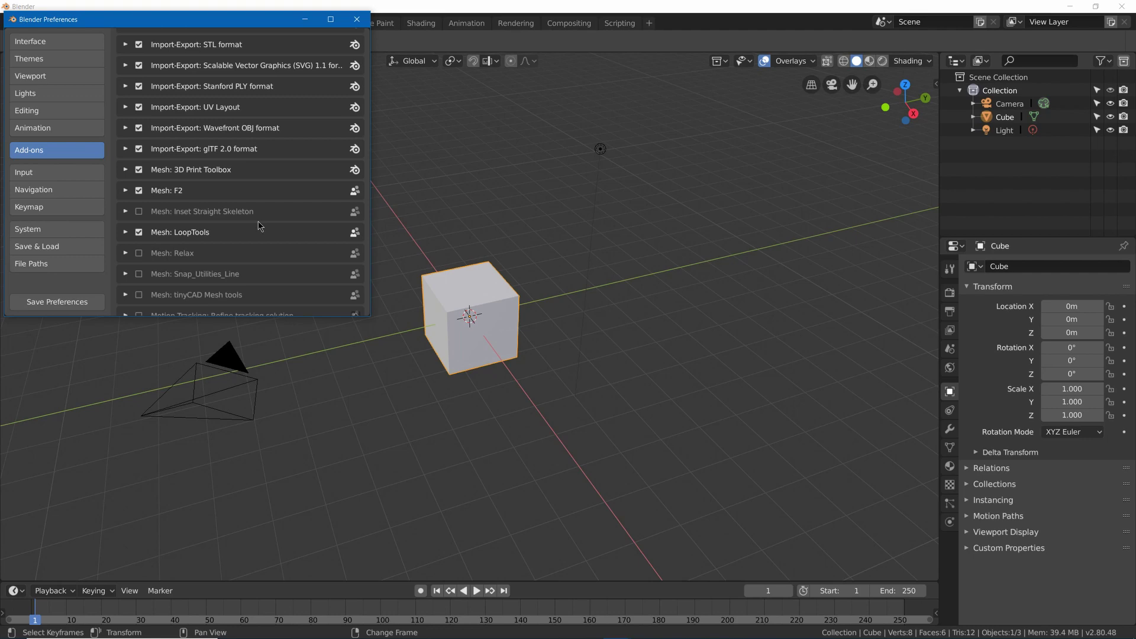
{"action": "scroll", "coordinate": [258, 225], "scroll_direction": "down", "scroll_amount": 1}
{"action": "left_click", "coordinate": [139, 235]}
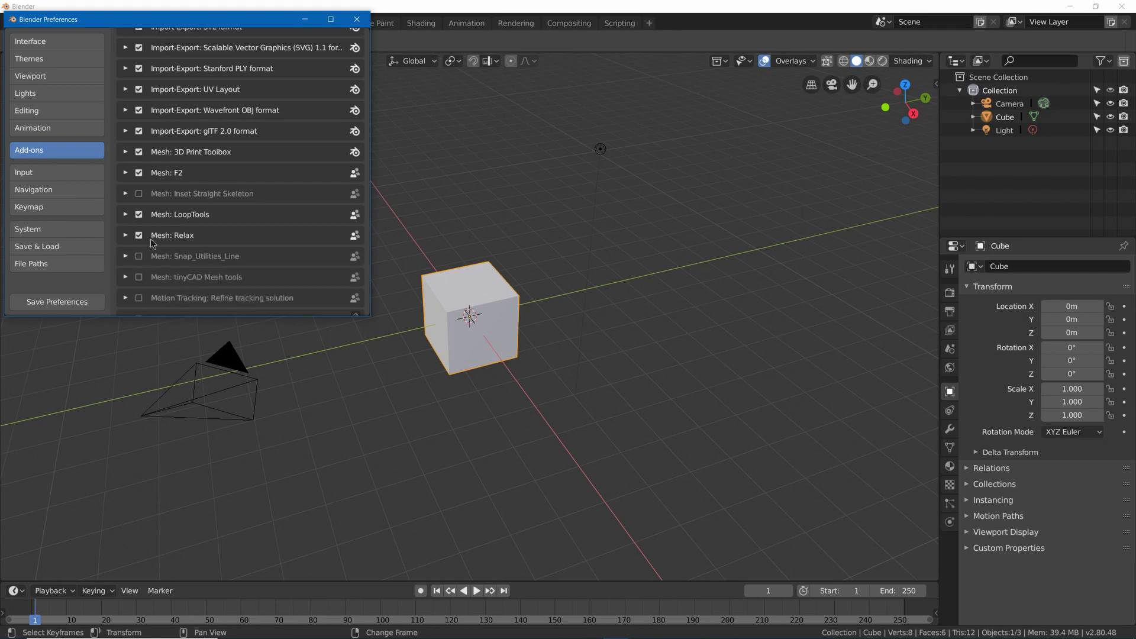
Enable the Node Wrangler, Bool Tool and Rigify add-ons
{"action": "scroll", "coordinate": [254, 232], "scroll_direction": "down", "scroll_amount": 3}
{"action": "left_click", "coordinate": [139, 266]}
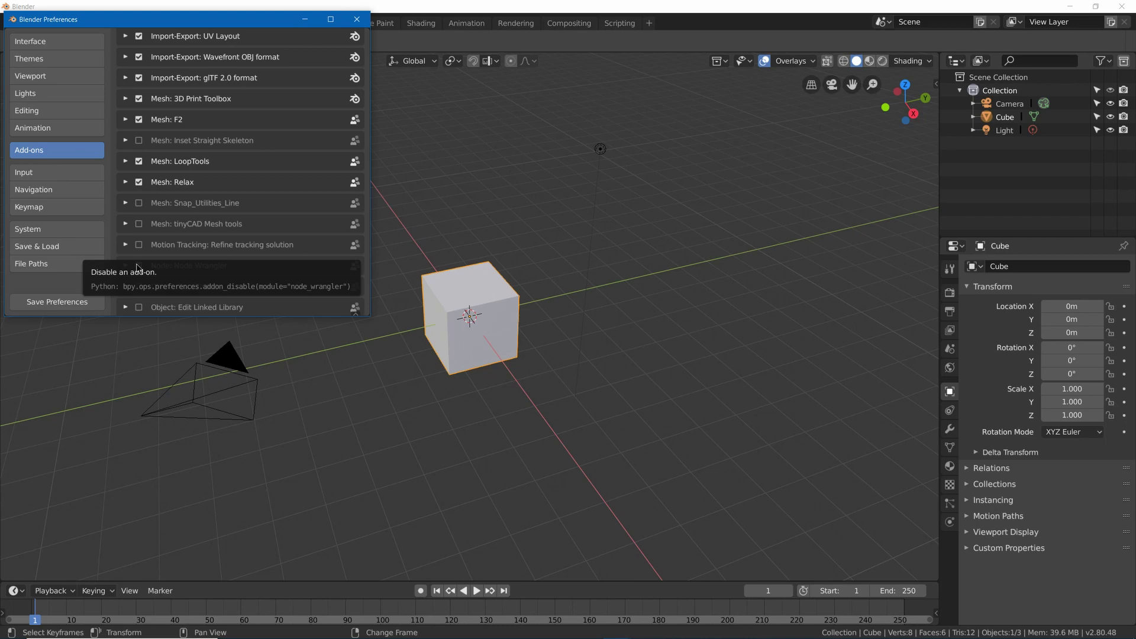
{"action": "scroll", "coordinate": [138, 268], "scroll_direction": "down", "scroll_amount": 5}
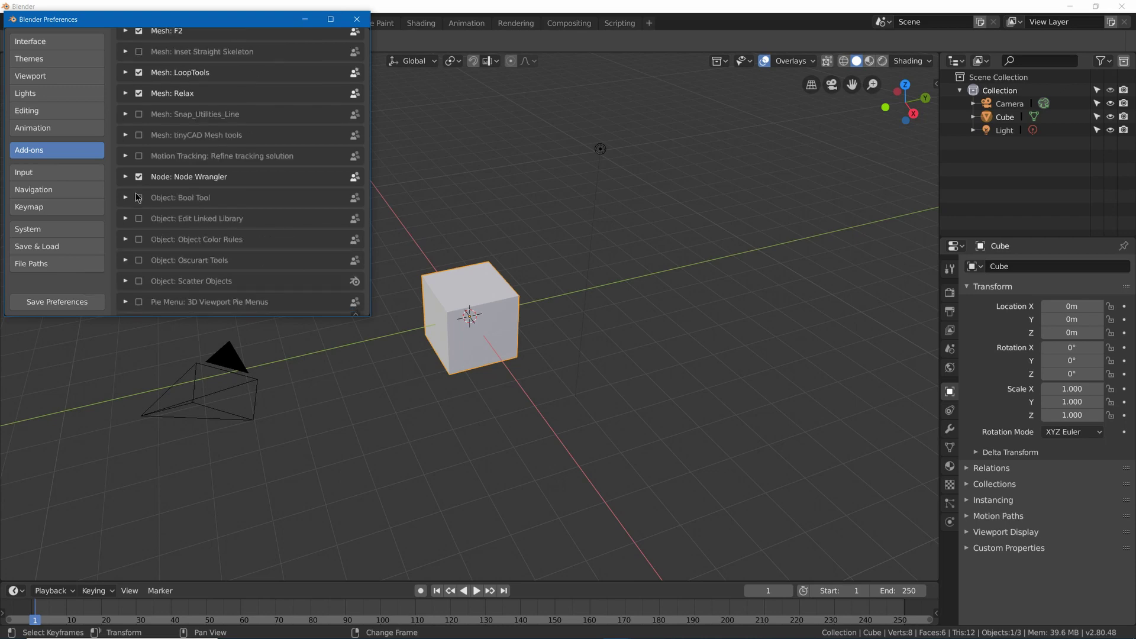
{"action": "left_click", "coordinate": [139, 197]}
{"action": "scroll", "coordinate": [251, 213], "scroll_direction": "down", "scroll_amount": 3}
{"action": "scroll", "coordinate": [266, 223], "scroll_direction": "down", "scroll_amount": 5}
{"action": "left_click", "coordinate": [138, 244]}
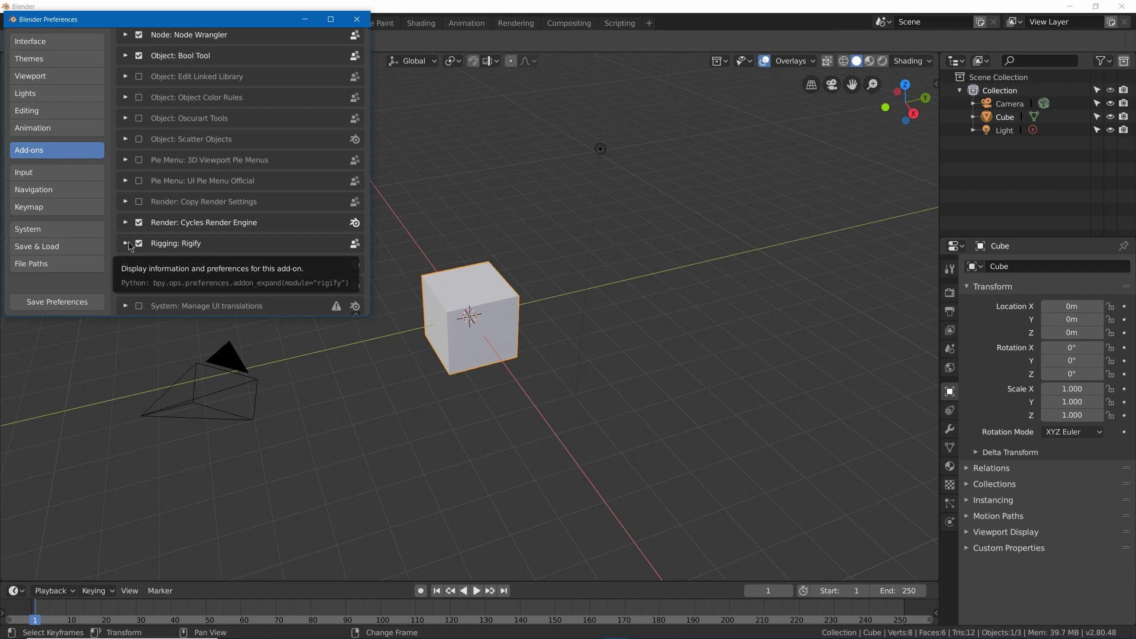
Enable the Object: Scatter Objects add-on and show the Input preferences
{"action": "scroll", "coordinate": [138, 301], "scroll_direction": "down", "scroll_amount": 2}
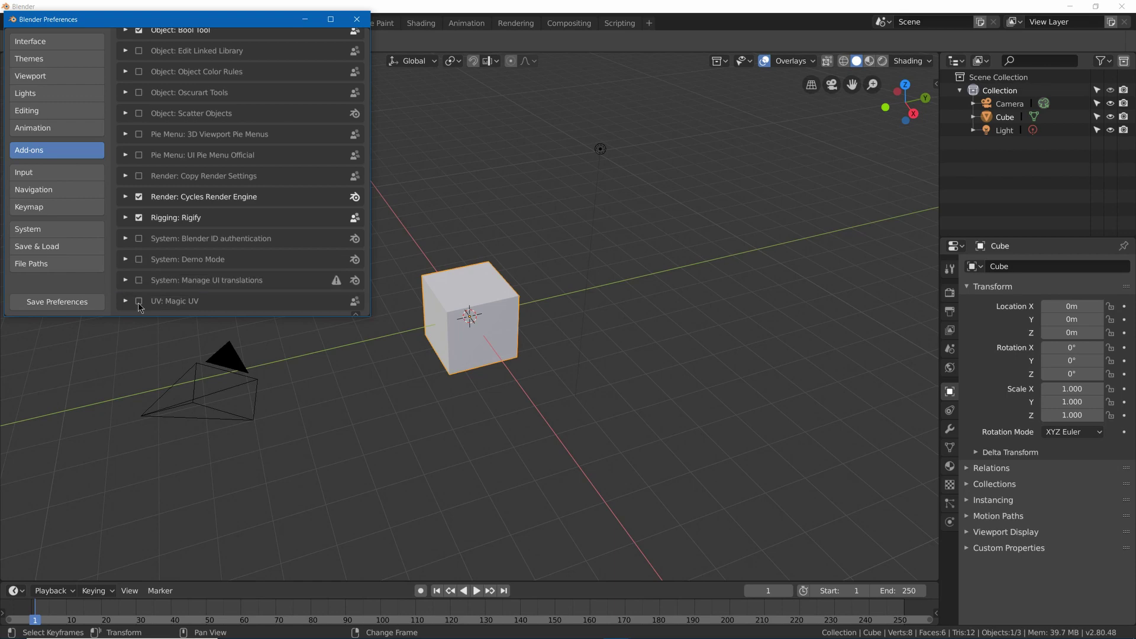
{"action": "scroll", "coordinate": [149, 155], "scroll_direction": "up", "scroll_amount": 1}
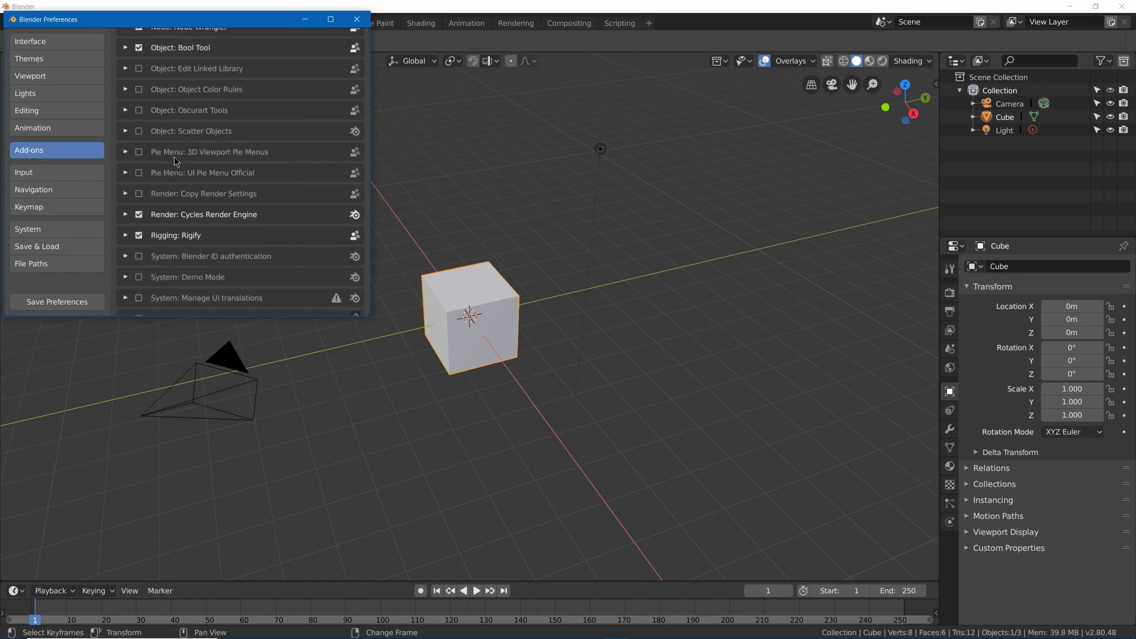
{"action": "left_click", "coordinate": [139, 132]}
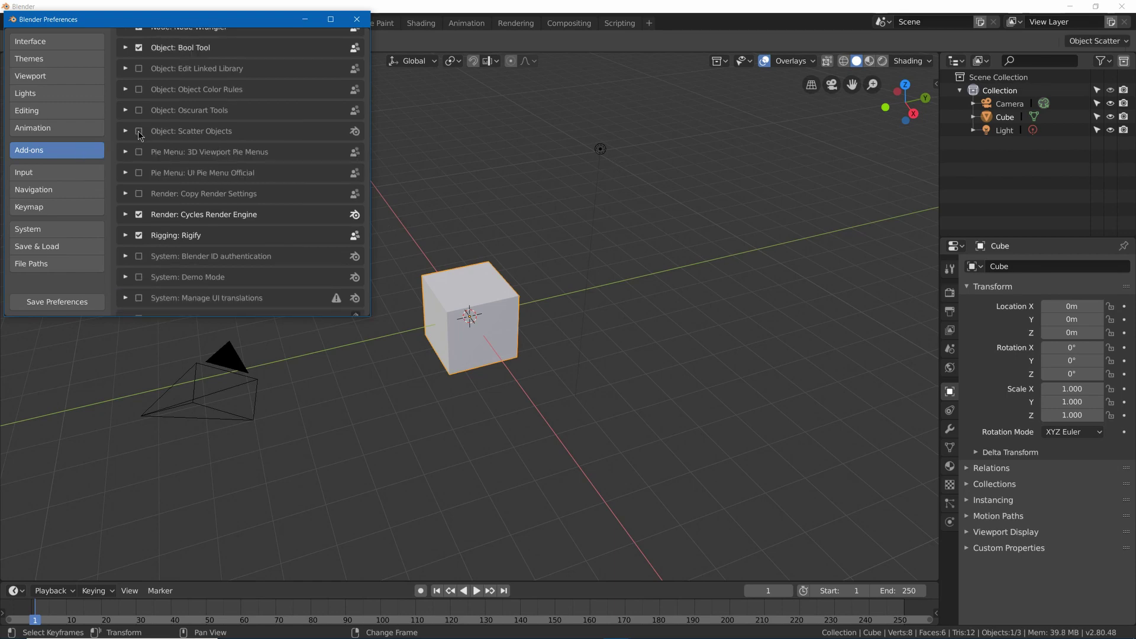
{"action": "left_click", "coordinate": [36, 172]}
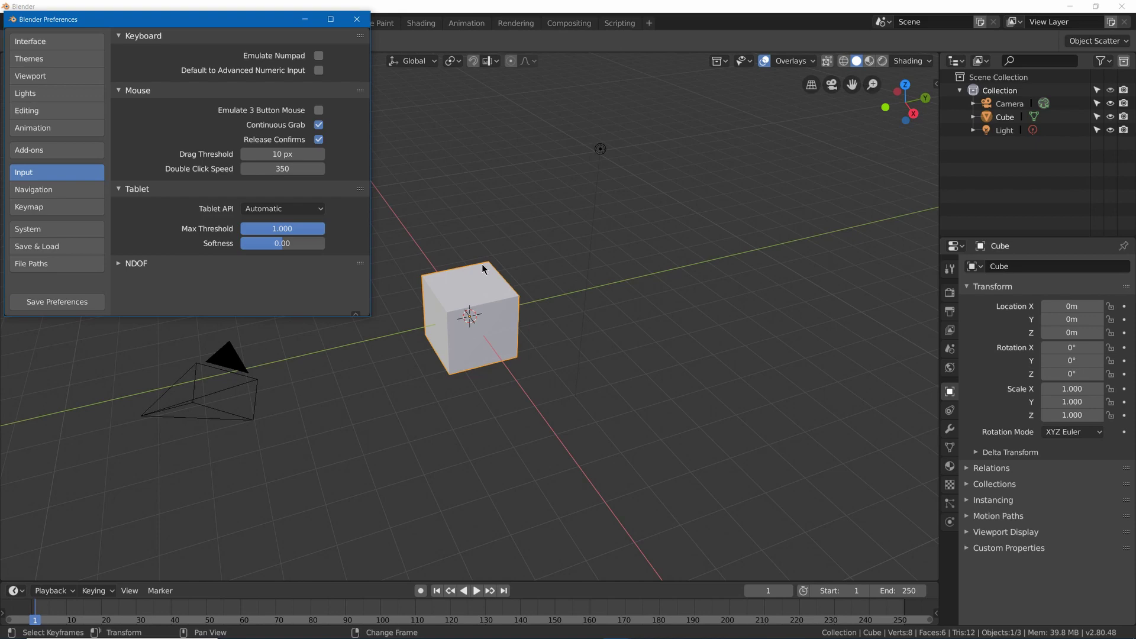
Return to the 3D viewport and view the cube from the front, back and top
{"action": "left_click", "coordinate": [481, 229]}
{"action": "key", "text": "KP_1"}
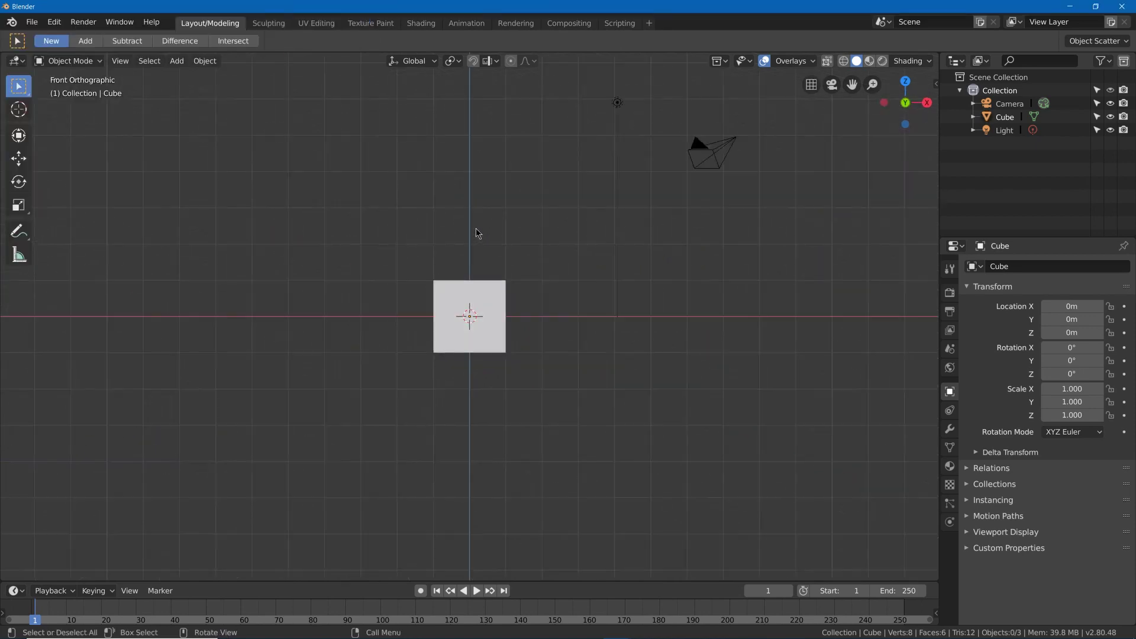
{"action": "key", "text": "ctrl+KP_1"}
{"action": "key", "text": "KP_7"}
{"action": "key", "text": "KP_1"}
{"action": "key", "text": "ctrl+KP_1"}
{"action": "key", "text": "KP_7"}
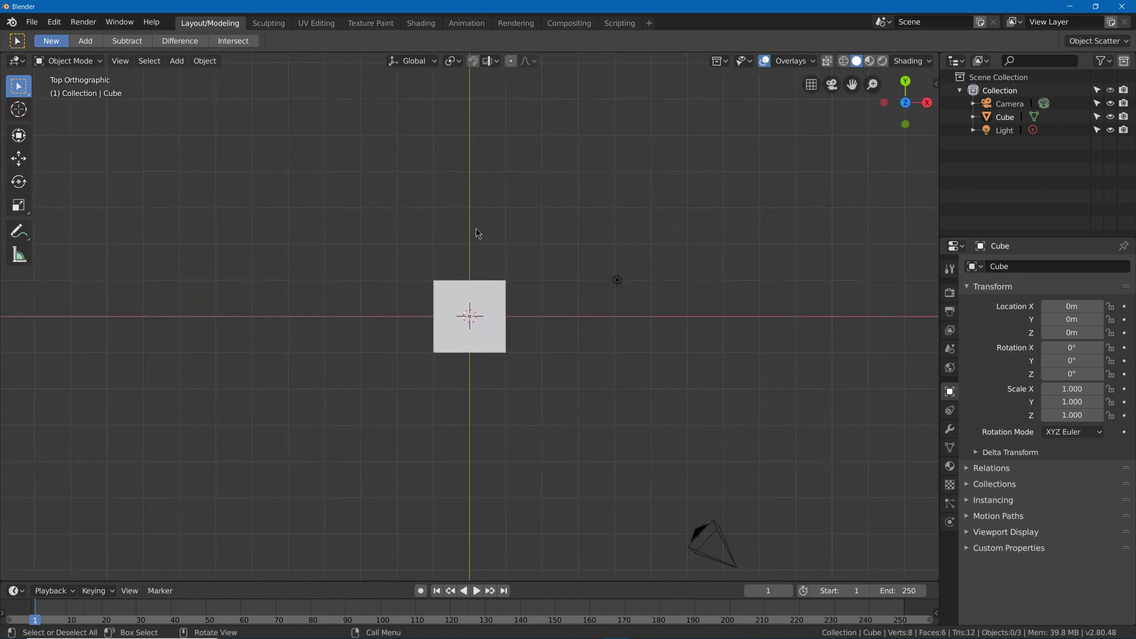
{"action": "key", "text": "ctrl+KP_1"}
{"action": "key", "text": "KP_7"}
Use the View pie to look at the cube from the top, bottom, right and left
{"action": "key", "text": "grave"}
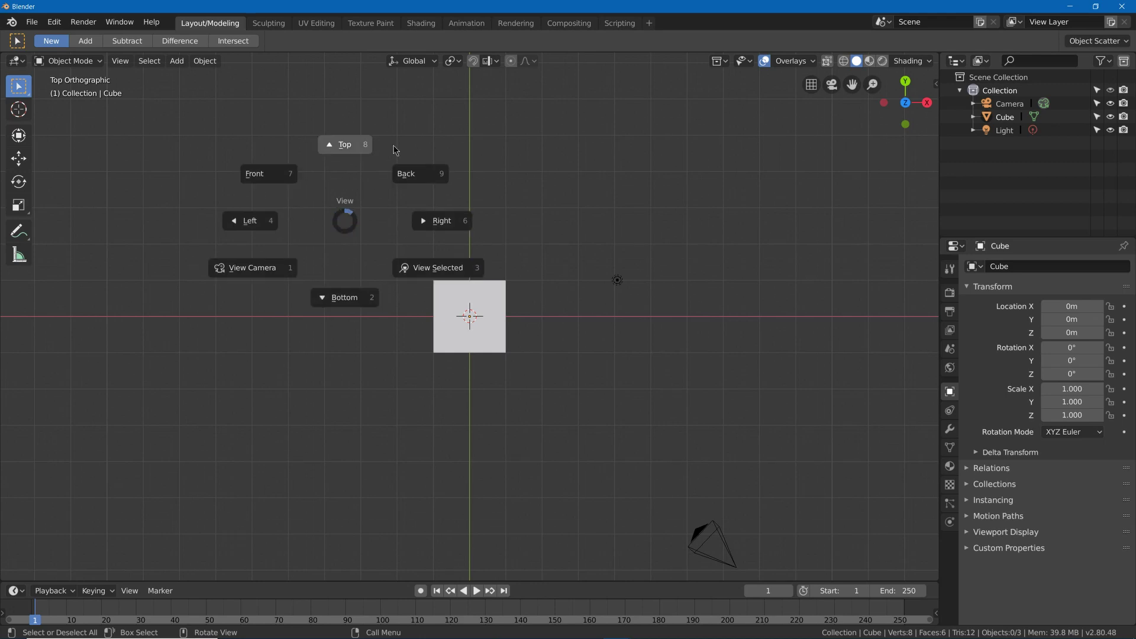
{"action": "left_click", "coordinate": [341, 150]}
{"action": "key", "text": "grave"}
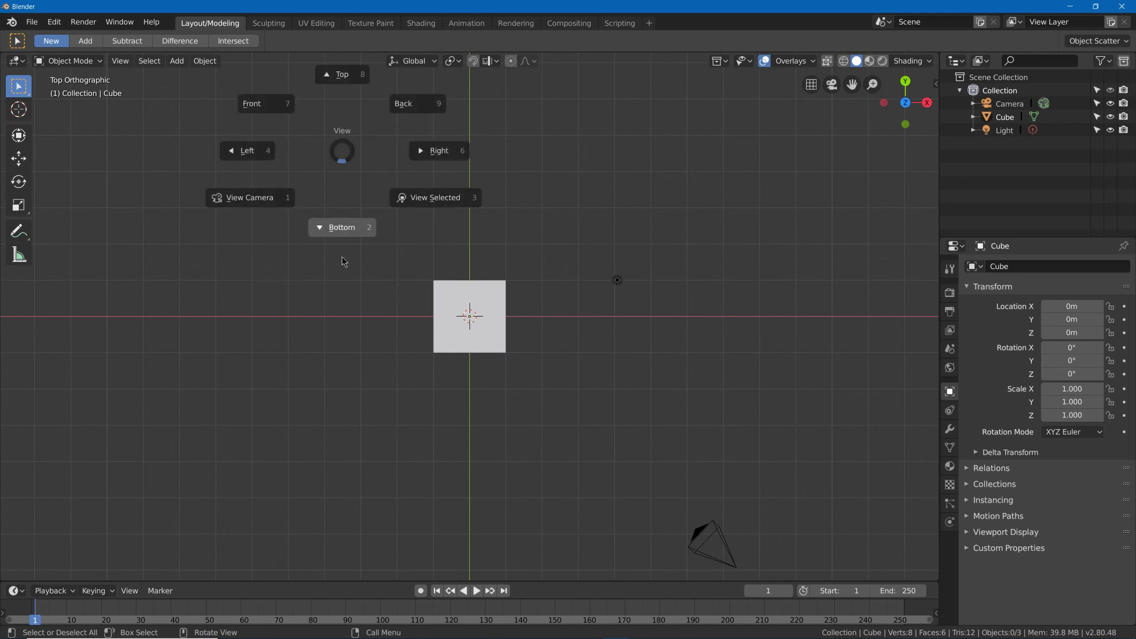
{"action": "left_click", "coordinate": [348, 232]}
{"action": "key", "text": "grave"}
{"action": "left_click", "coordinate": [472, 227]}
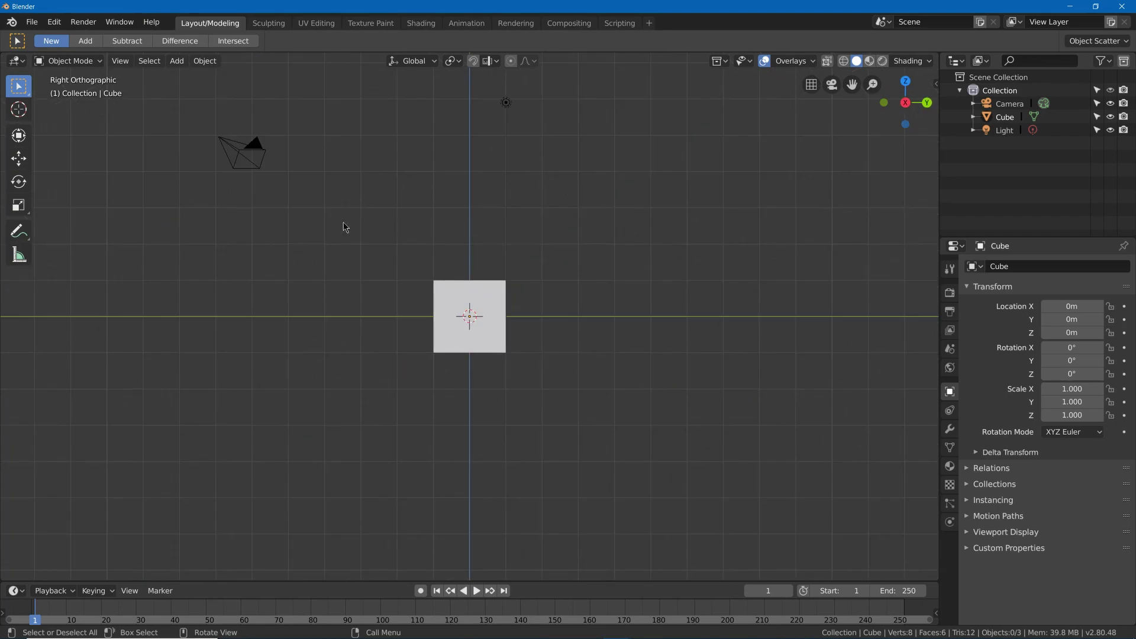
{"action": "key", "text": "grave"}
{"action": "left_click", "coordinate": [235, 230]}
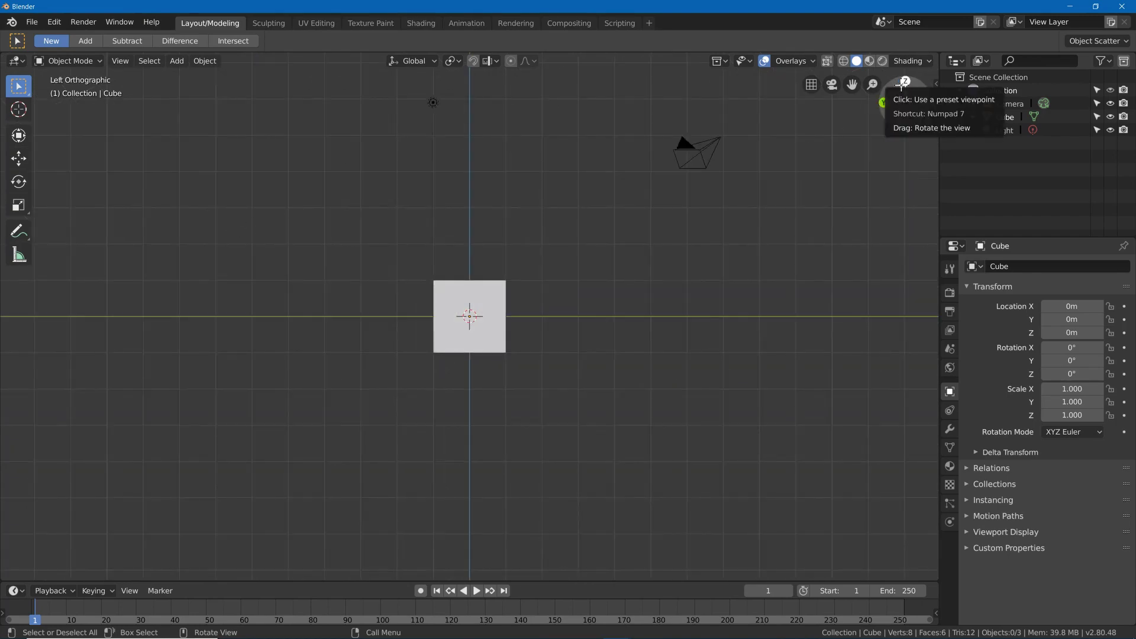
Use the navigation gizmo to view the cube from the top and right, ending with the bottom view
{"action": "left_click", "coordinate": [904, 82]}
{"action": "left_click", "coordinate": [927, 103]}
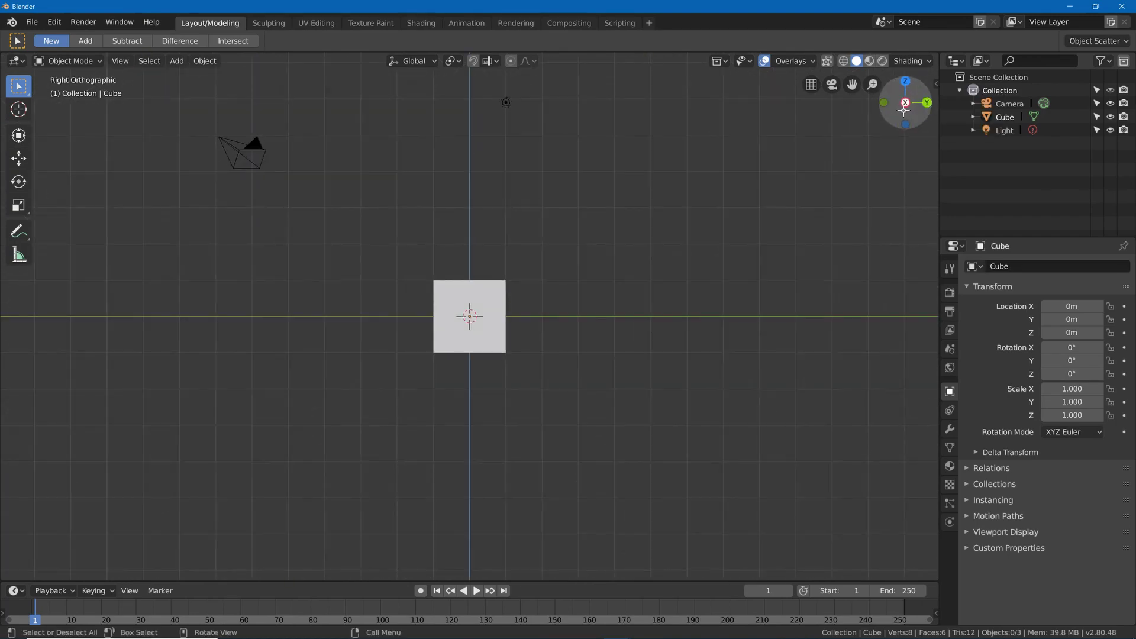
{"action": "left_click", "coordinate": [890, 106]}
{"action": "left_click", "coordinate": [905, 124]}
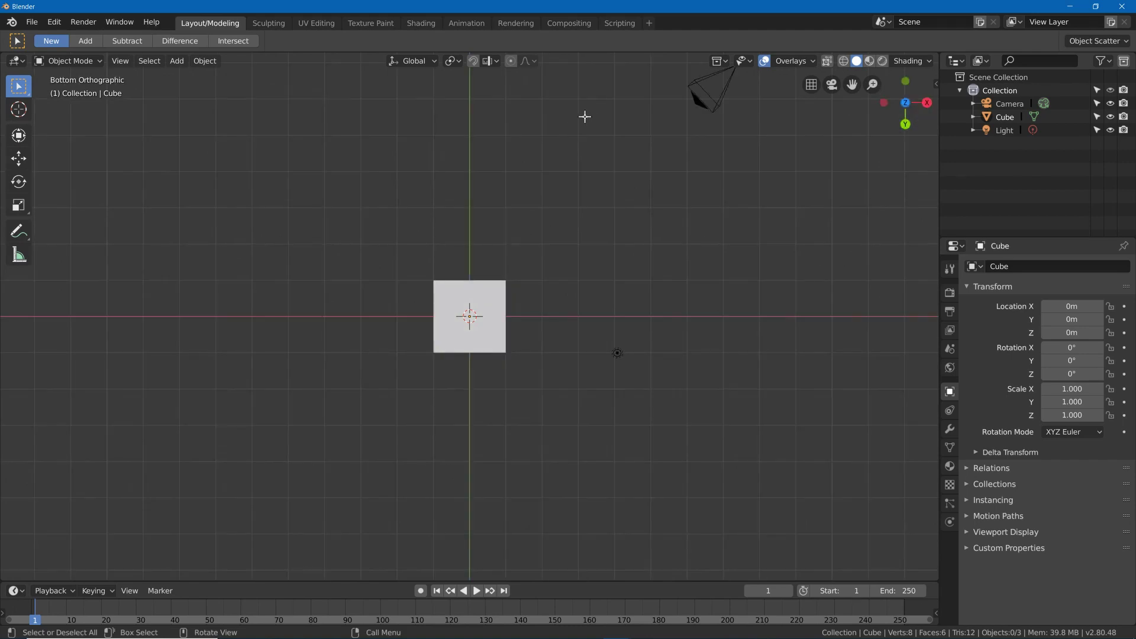
{"action": "mouse_move", "coordinate": [507, 629]}
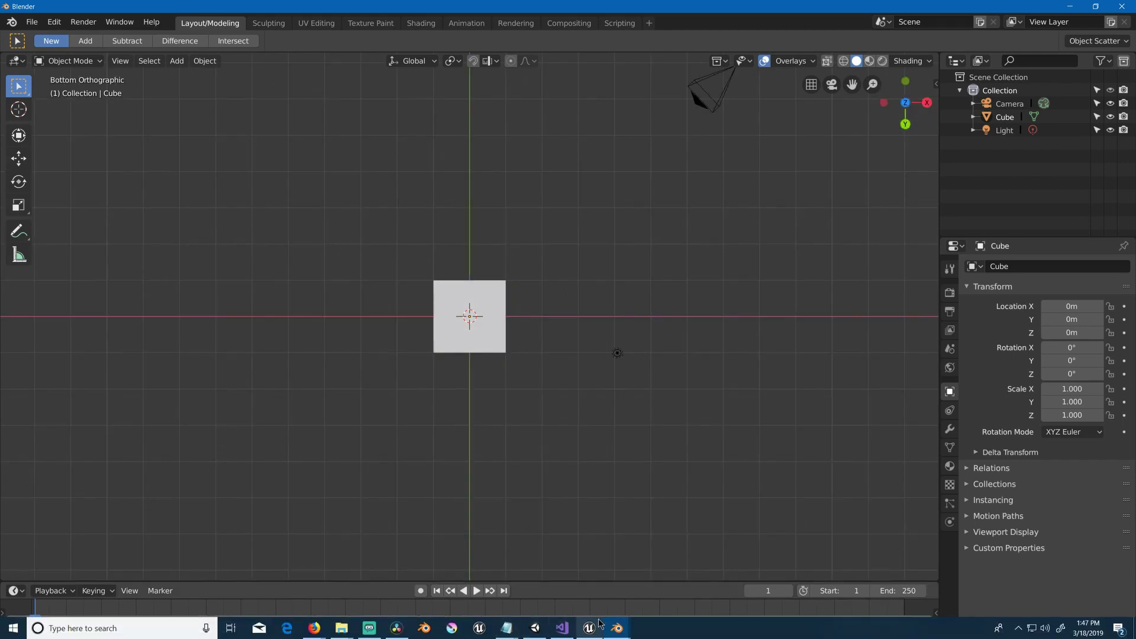
Enable Orbit Around Selection in the Navigation preferences, close the preferences and orbit around the cube
{"action": "left_click", "coordinate": [616, 626]}
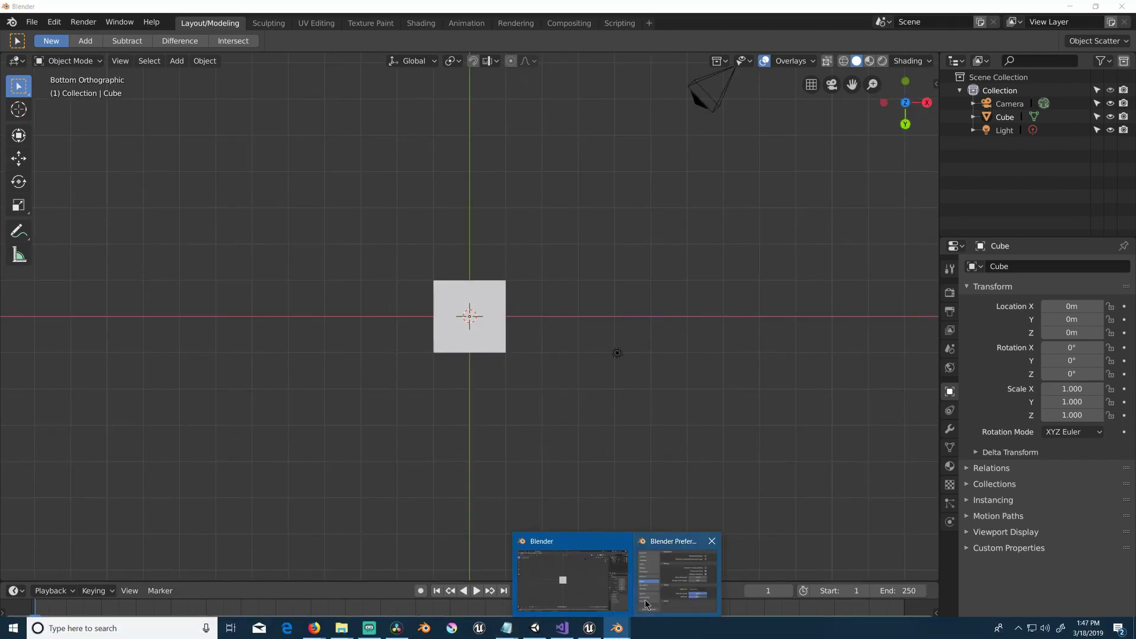
{"action": "left_click", "coordinate": [649, 597]}
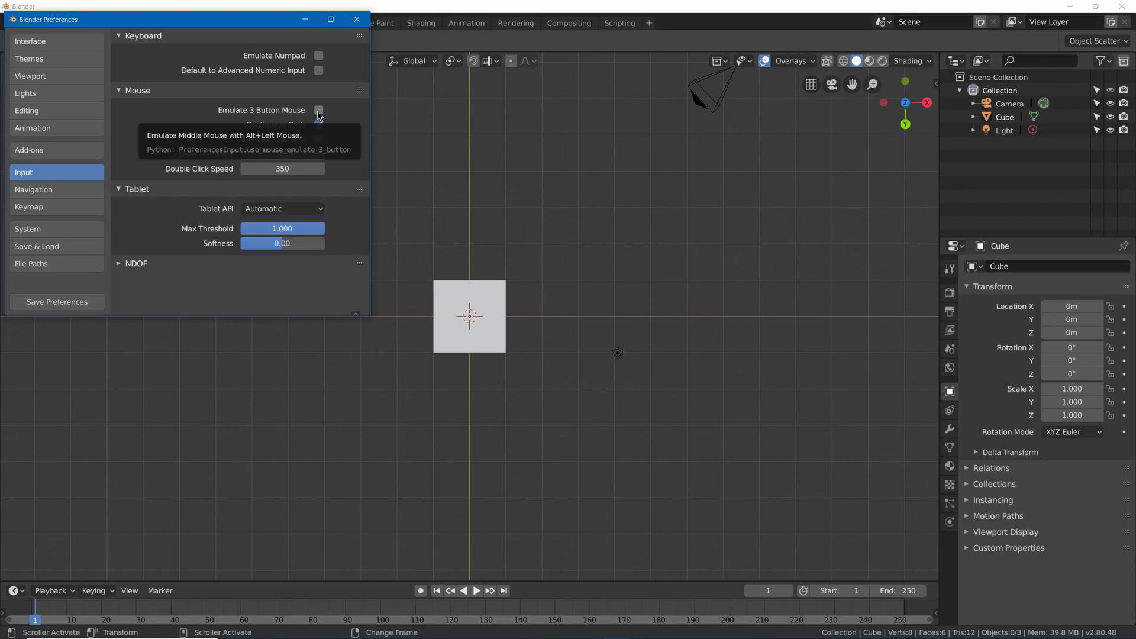
{"action": "left_click", "coordinate": [34, 190]}
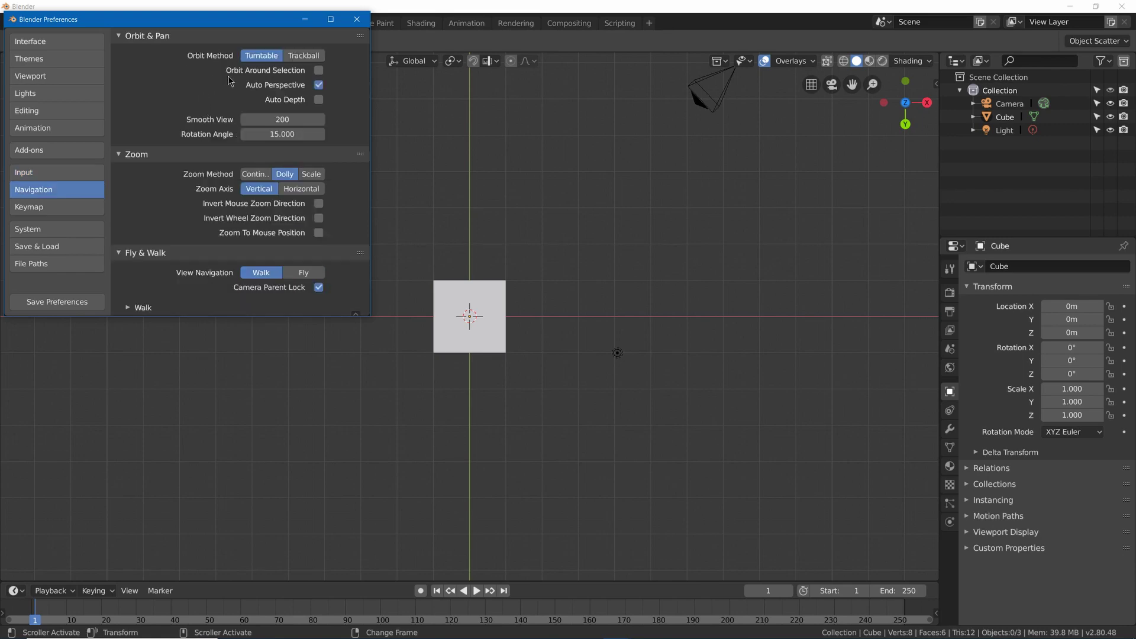
{"action": "left_click", "coordinate": [318, 70]}
{"action": "left_click", "coordinate": [356, 19]}
{"action": "middle_click_drag", "start_coordinate": [562, 308], "coordinate": [563, 276]}
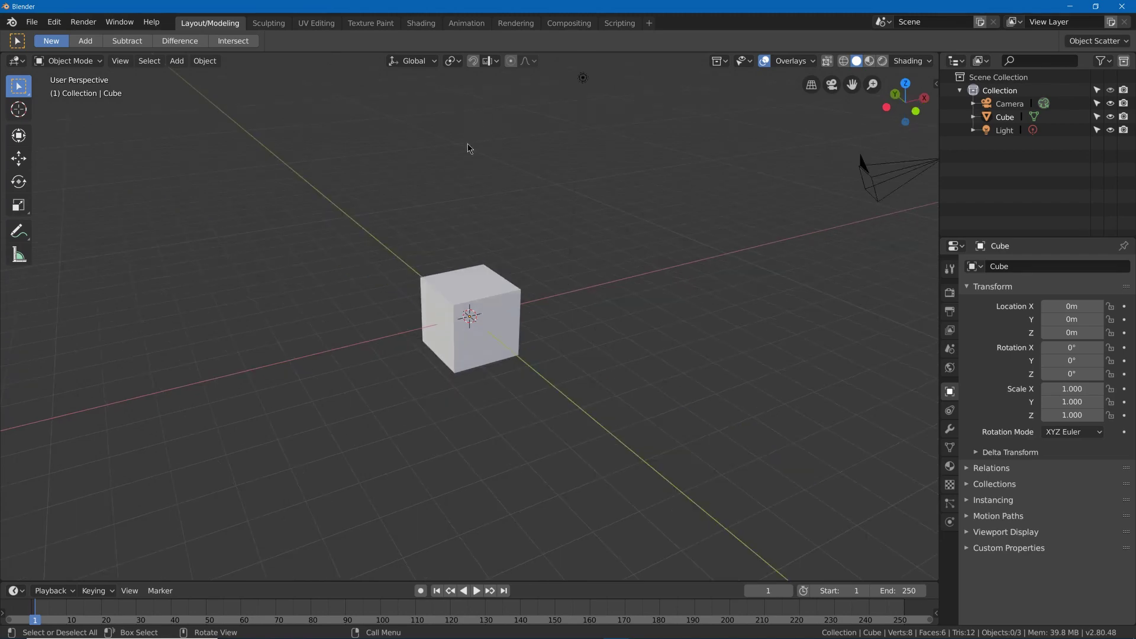
Show and hide the sidebar's view settings, place the 3D cursor away from the cube and orbit the view
{"action": "key", "text": "n"}
{"action": "key", "text": "n"}
{"action": "key", "text": "n"}
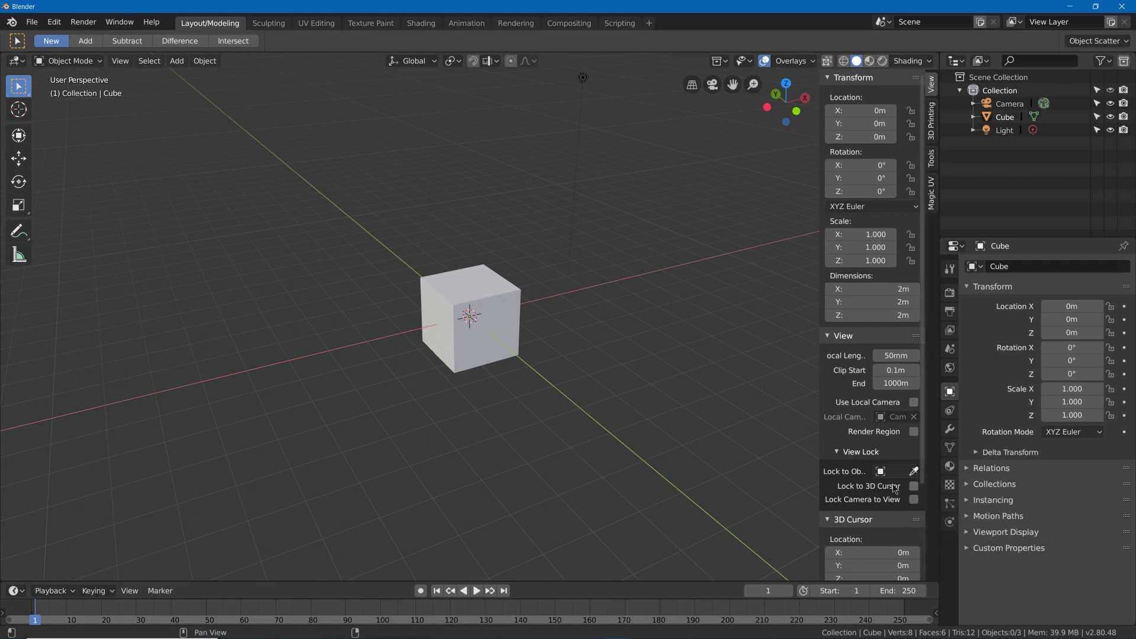
{"action": "key", "text": "n"}
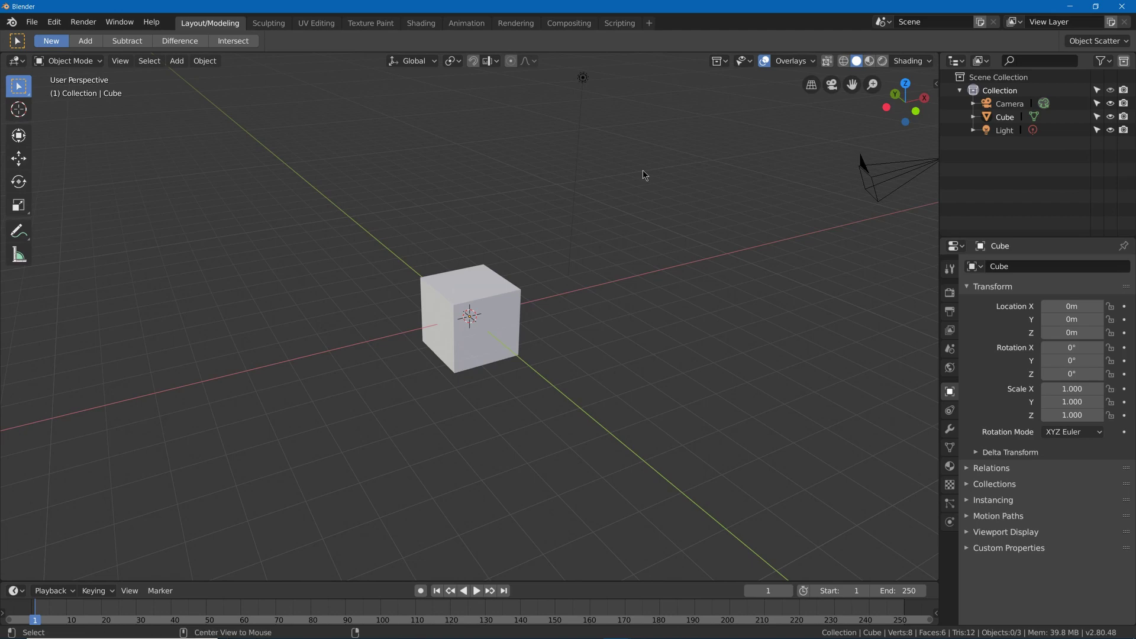
{"action": "right_click", "coordinate": [658, 176], "text": "shift"}
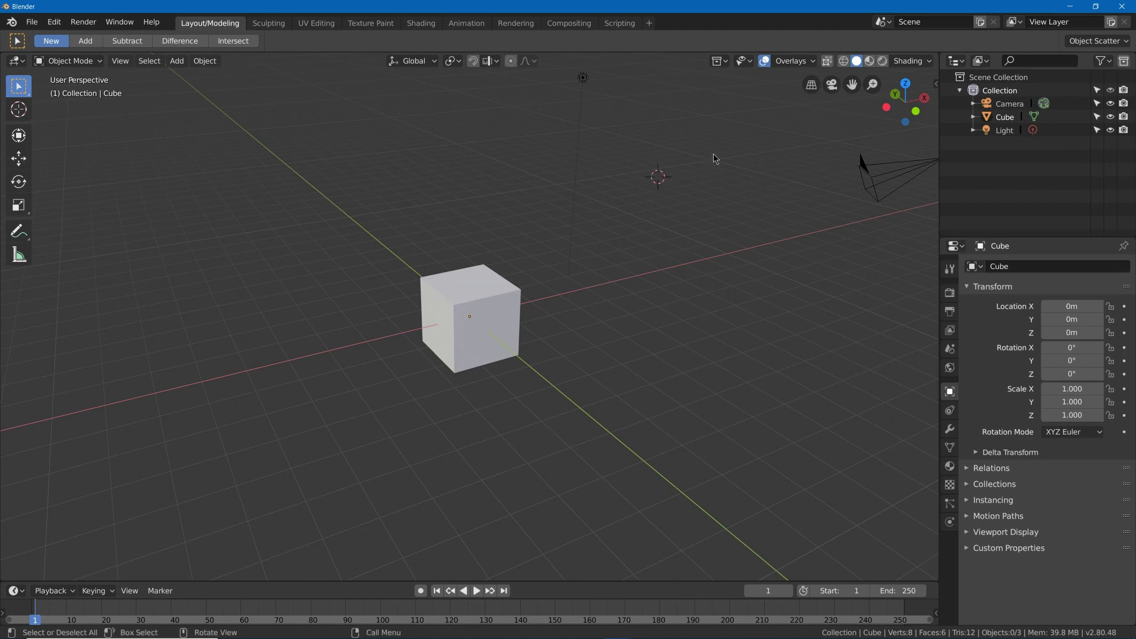
{"action": "middle_click_drag", "start_coordinate": [708, 152], "coordinate": [657, 177]}
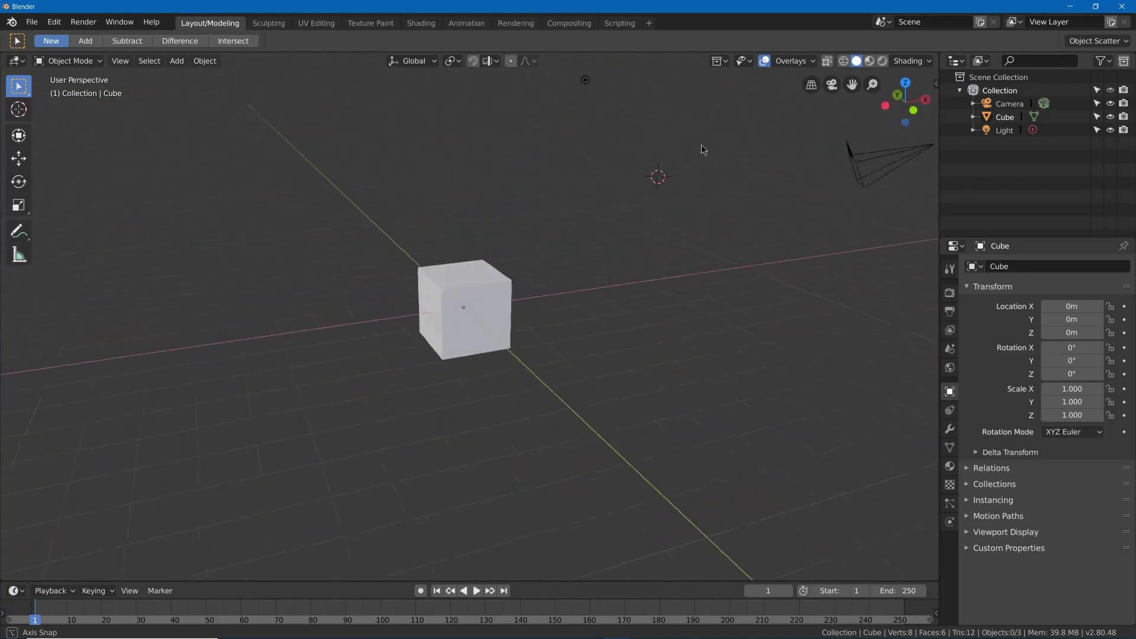
Turn on Lock to 3D Cursor for the viewports of the Layout/Modeling and Sculpting workspaces
{"action": "key", "text": "n"}
{"action": "left_click", "coordinate": [914, 486]}
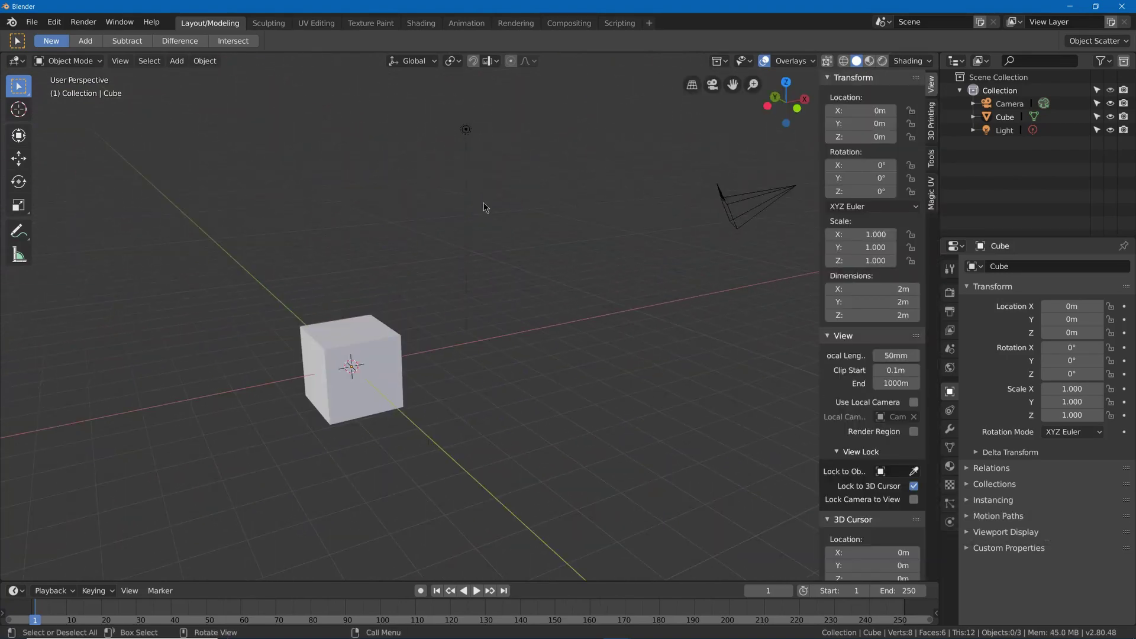
{"action": "key", "text": "n"}
{"action": "left_click", "coordinate": [277, 27]}
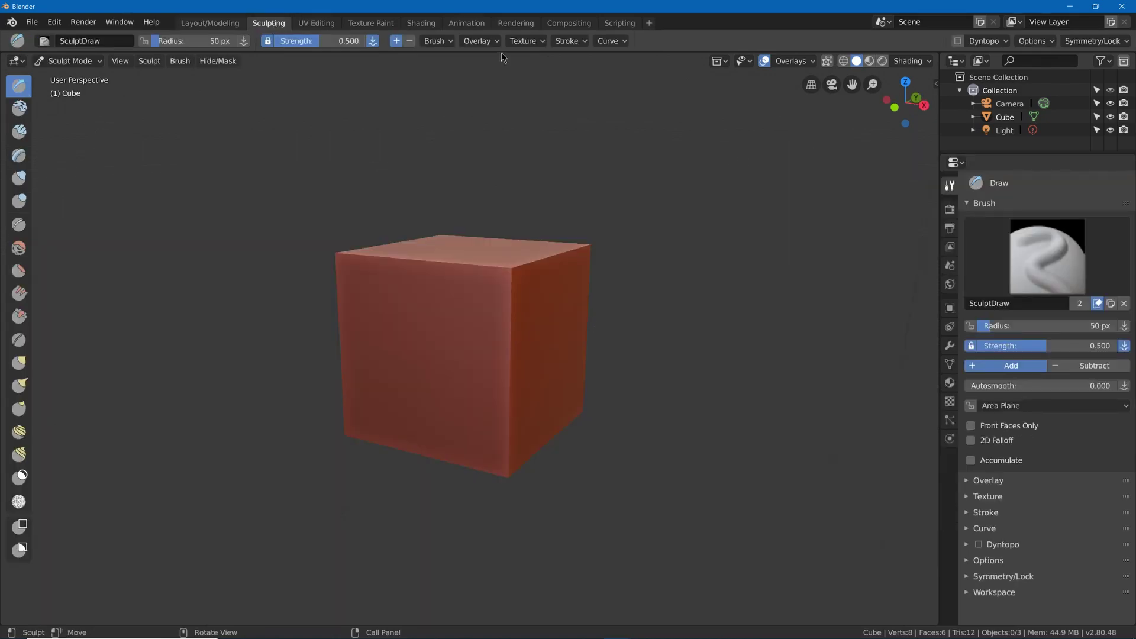
{"action": "key", "text": "n"}
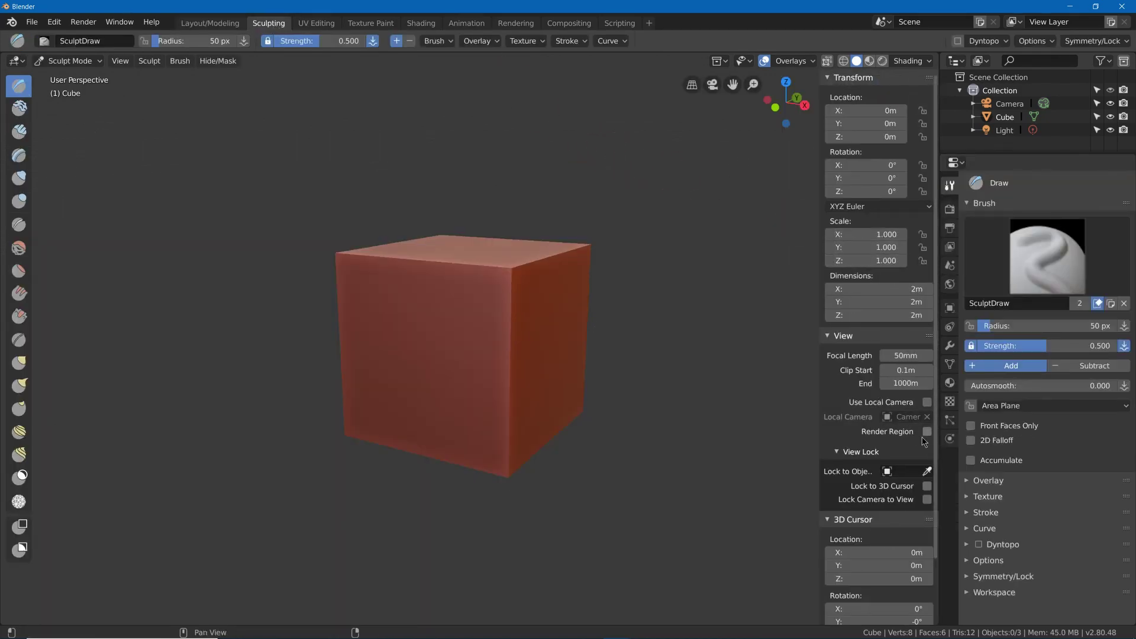
{"action": "left_click", "coordinate": [926, 485]}
{"action": "key", "text": "n"}
Turn on Lock to 3D Cursor for the viewports of the UV Editing and Texture Paint workspaces
{"action": "left_click", "coordinate": [317, 22]}
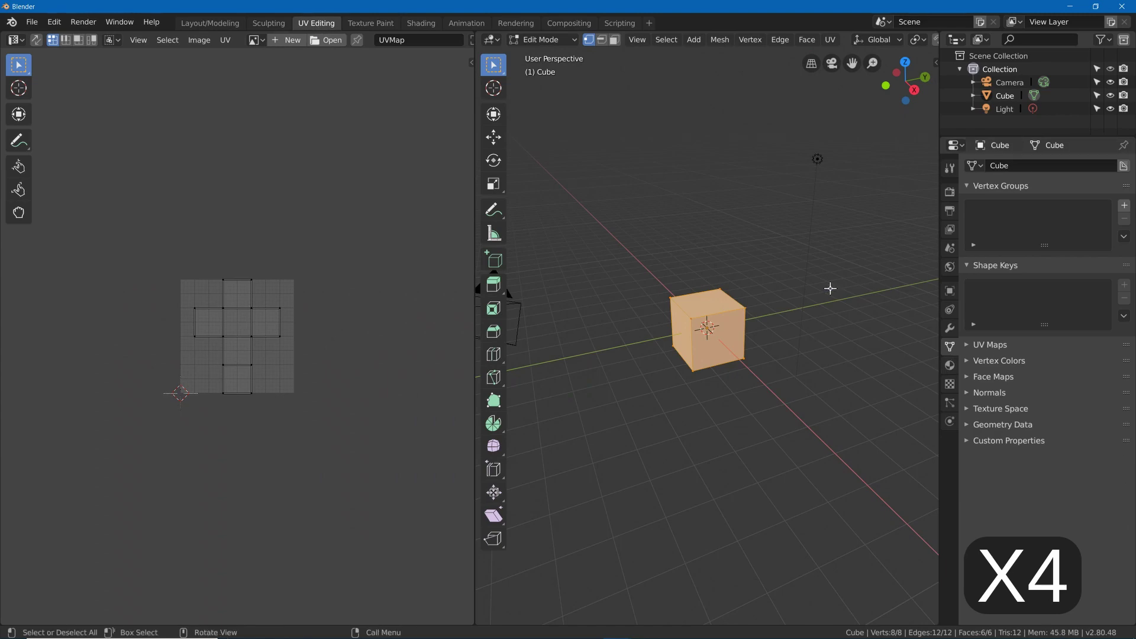
{"action": "key", "text": "n"}
{"action": "left_click", "coordinate": [363, 24]}
{"action": "key", "text": "n"}
{"action": "left_click", "coordinate": [926, 486]}
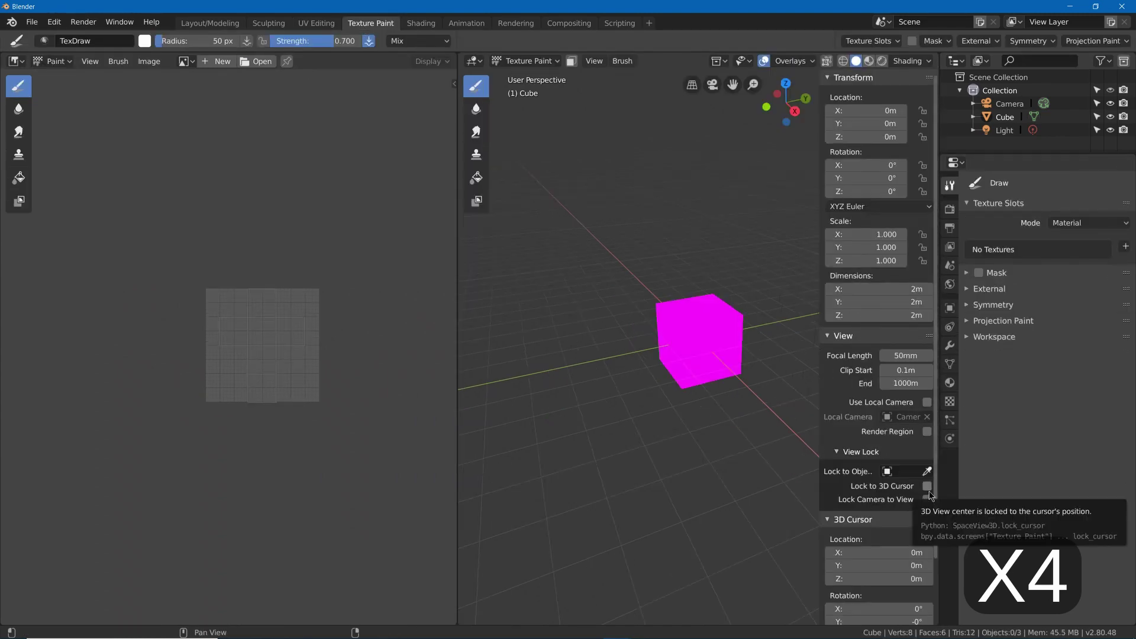
{"action": "key", "text": "n"}
Turn on Lock to 3D Cursor in the Shading and Animation workspaces, and return to Layout/Modeling
{"action": "left_click", "coordinate": [420, 22]}
{"action": "key", "text": "n"}
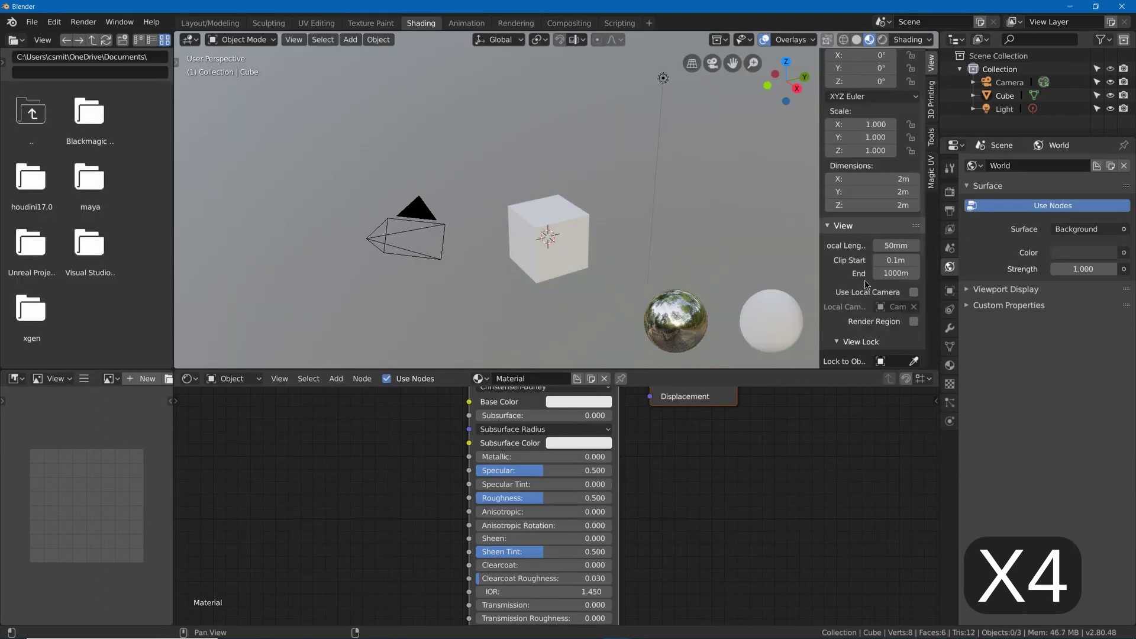
{"action": "left_click", "coordinate": [914, 238]}
{"action": "key", "text": "n"}
{"action": "left_click", "coordinate": [466, 23]}
{"action": "key", "text": "n"}
{"action": "left_click", "coordinate": [916, 408]}
{"action": "key", "text": "n"}
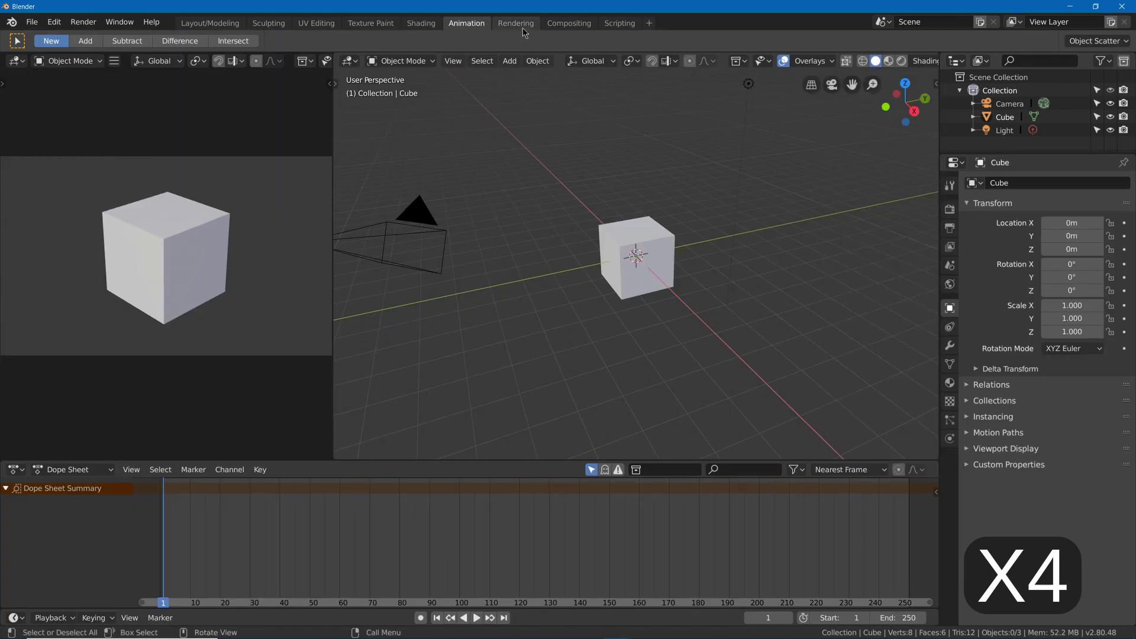
{"action": "left_click", "coordinate": [620, 22]}
{"action": "left_click", "coordinate": [210, 22]}
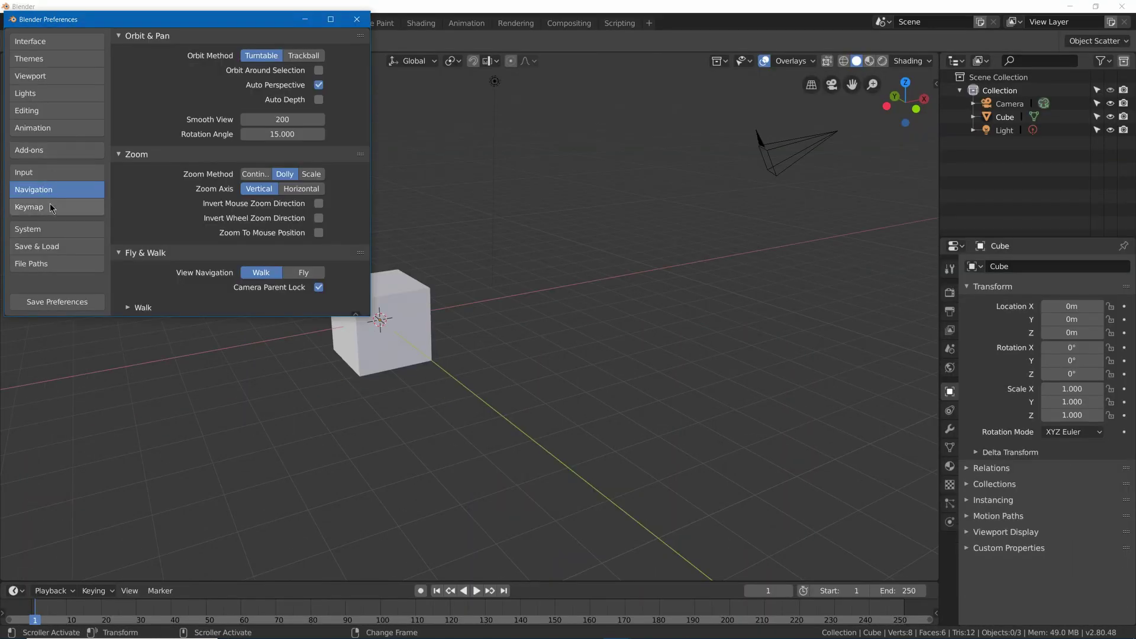
Enable Select All Toggles in the Keymap preferences and return to the 3D viewport
{"action": "left_click", "coordinate": [50, 208]}
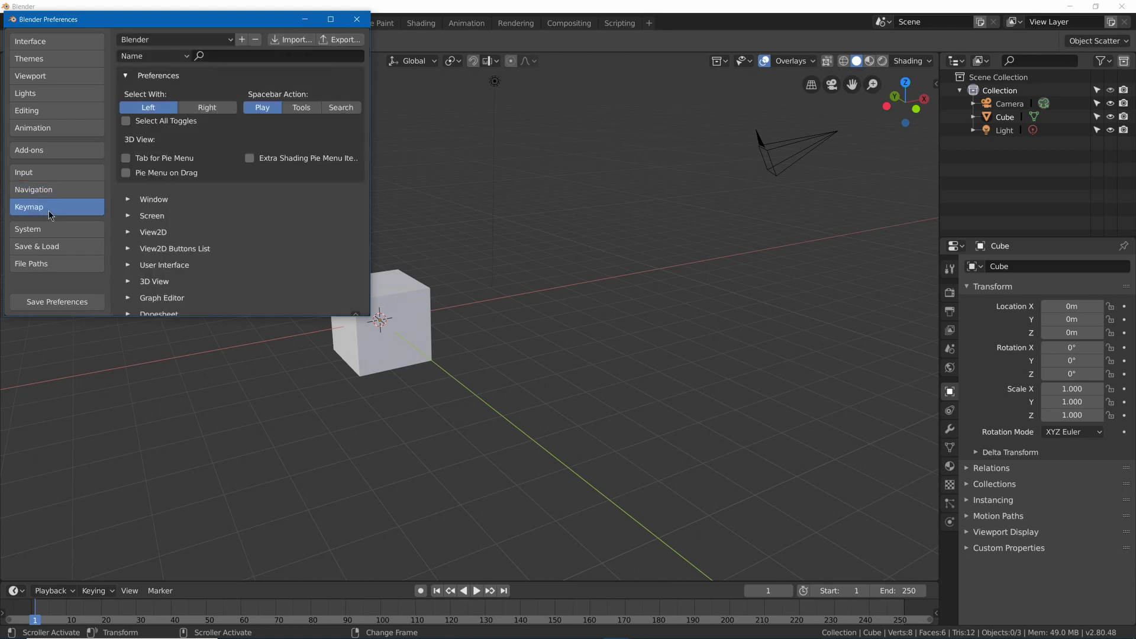
{"action": "left_click", "coordinate": [135, 123]}
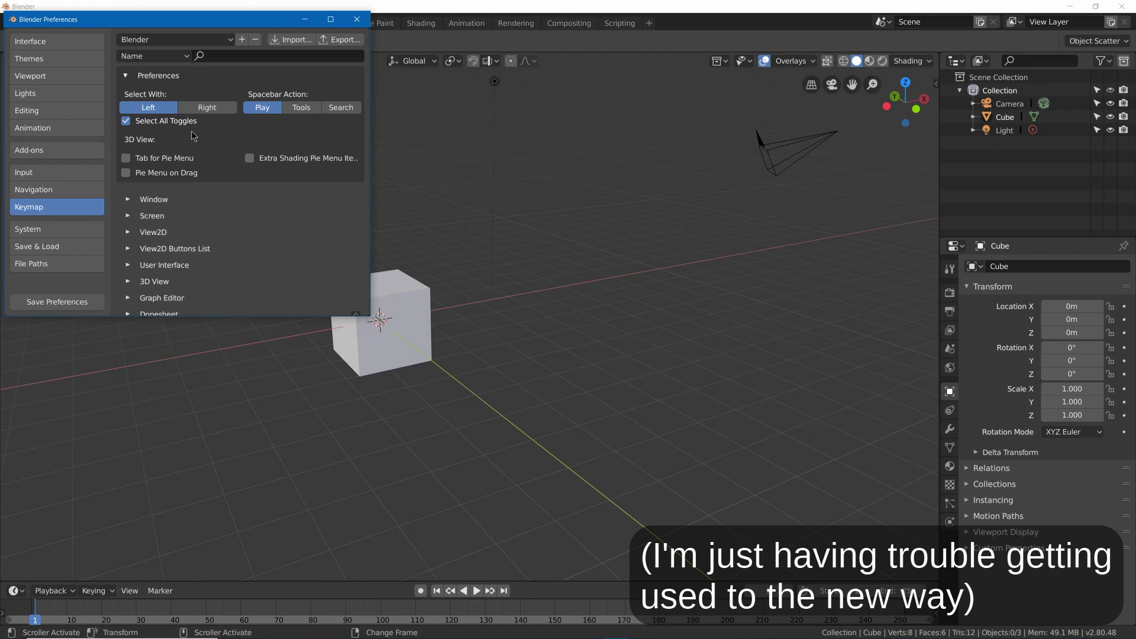
{"action": "left_click", "coordinate": [606, 383]}
Select the cube, enter Edit Mode and repeatedly select and deselect all of its geometry
{"action": "left_click", "coordinate": [407, 324]}
{"action": "key", "text": "Tab"}
{"action": "key", "text": "alt+a"}
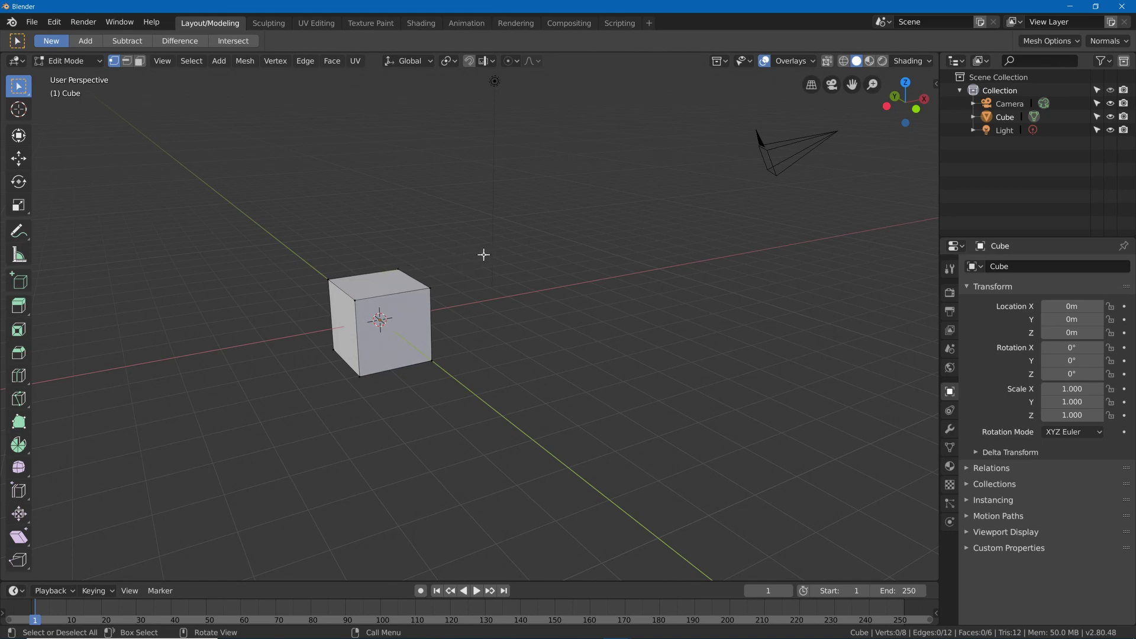
{"action": "key", "text": "a"}
{"action": "key", "text": "alt+a"}
{"action": "key", "text": "a"}
{"action": "key", "text": "alt+a"}
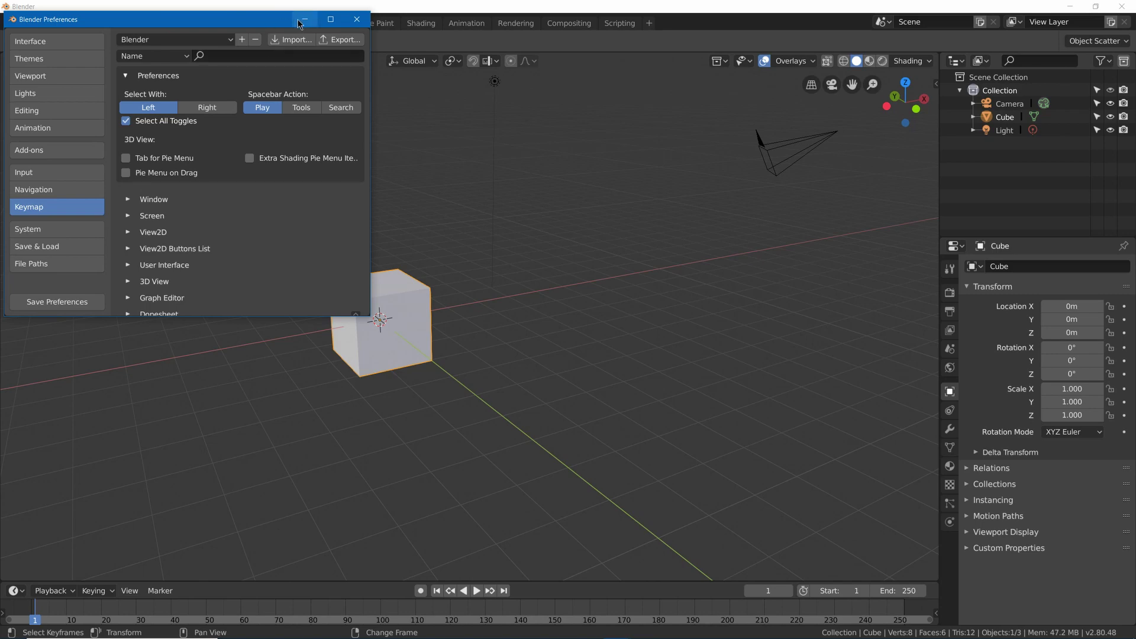
Set Select With to Right in the Keymap preferences and put the cube into Edit Mode
{"action": "left_click", "coordinate": [214, 109]}
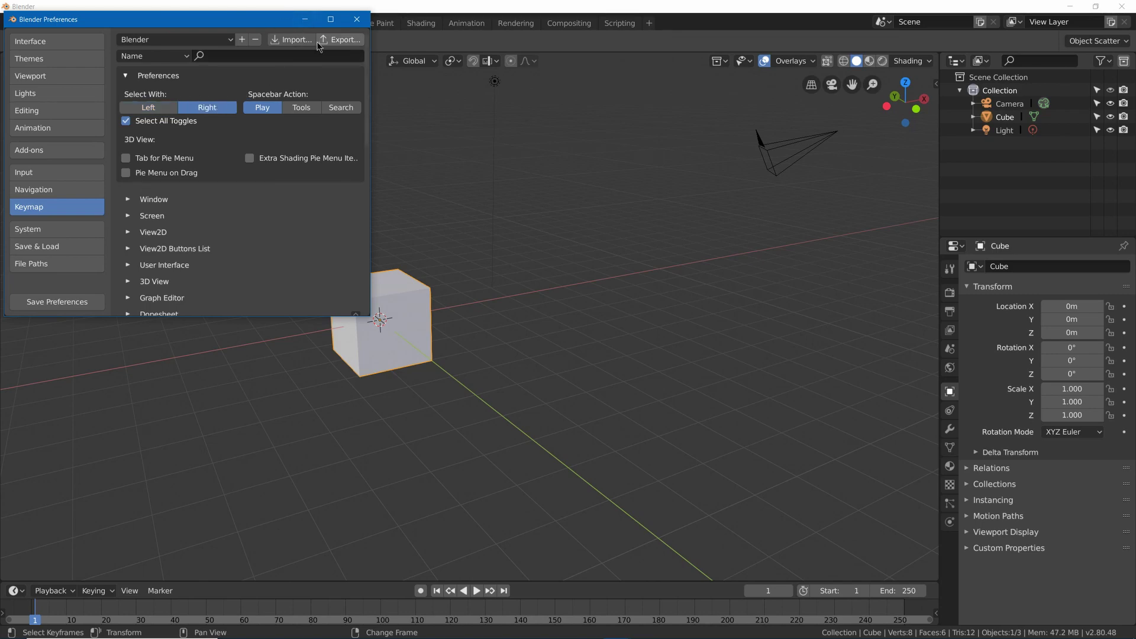
{"action": "left_click", "coordinate": [307, 24]}
{"action": "key", "text": "Tab"}
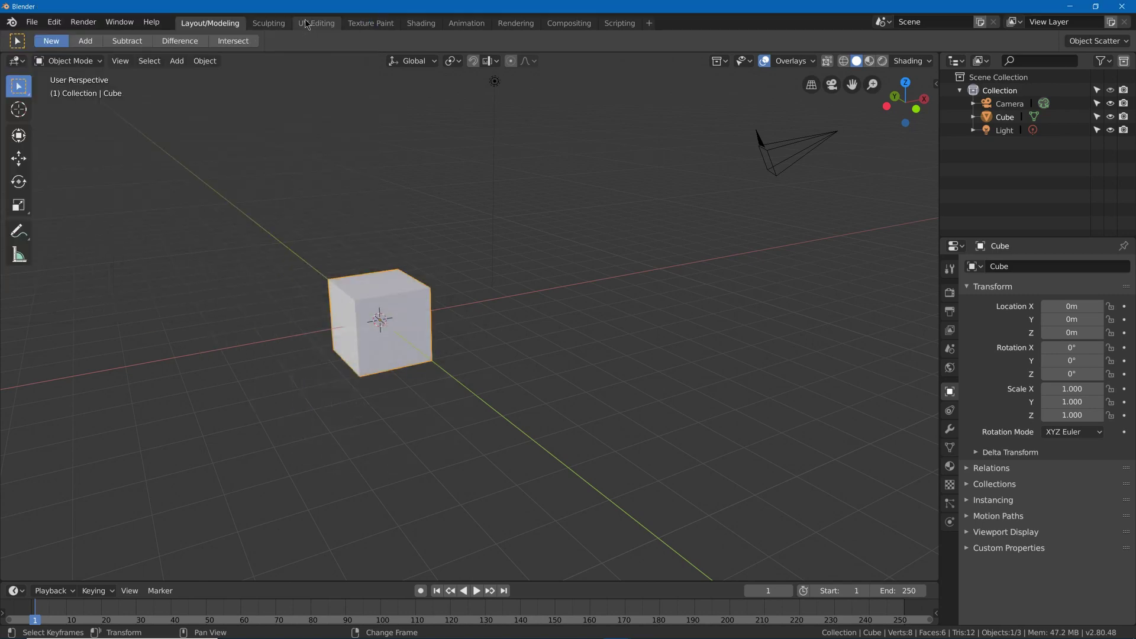
Select the cube's nearest upper corner vertex, place the 3D cursor on it and move the vertex up along Z
{"action": "middle_click_drag", "start_coordinate": [335, 299], "coordinate": [358, 302]}
{"action": "right_click", "coordinate": [358, 301]}
{"action": "left_click", "coordinate": [358, 301]}
{"action": "scroll", "coordinate": [349, 297], "scroll_direction": "up", "scroll_amount": 5}
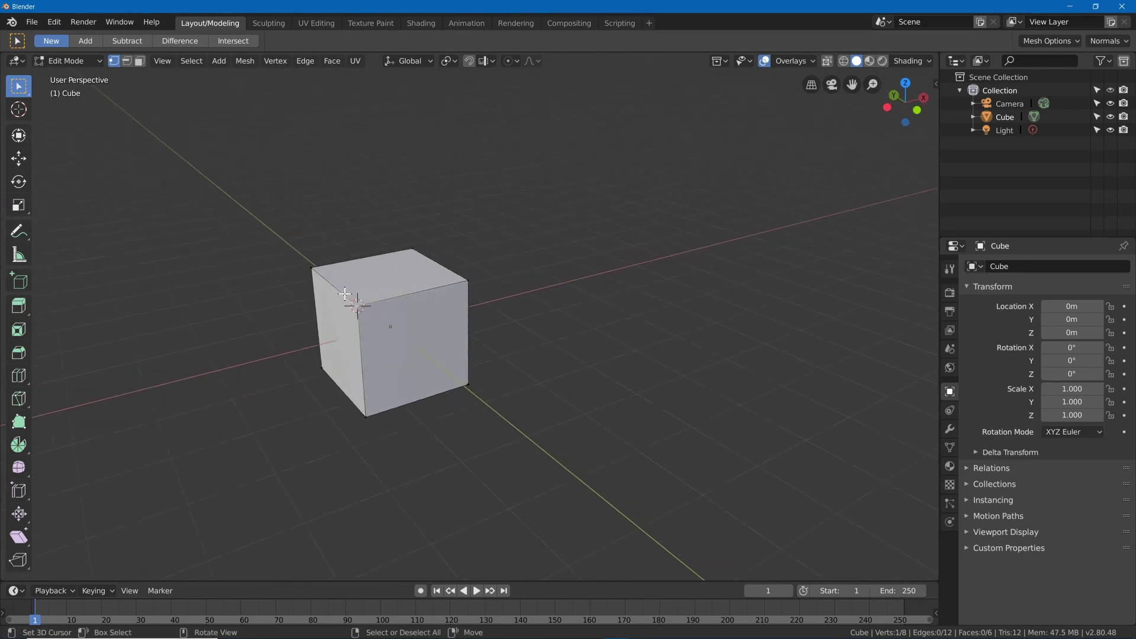
{"action": "left_click", "coordinate": [19, 158]}
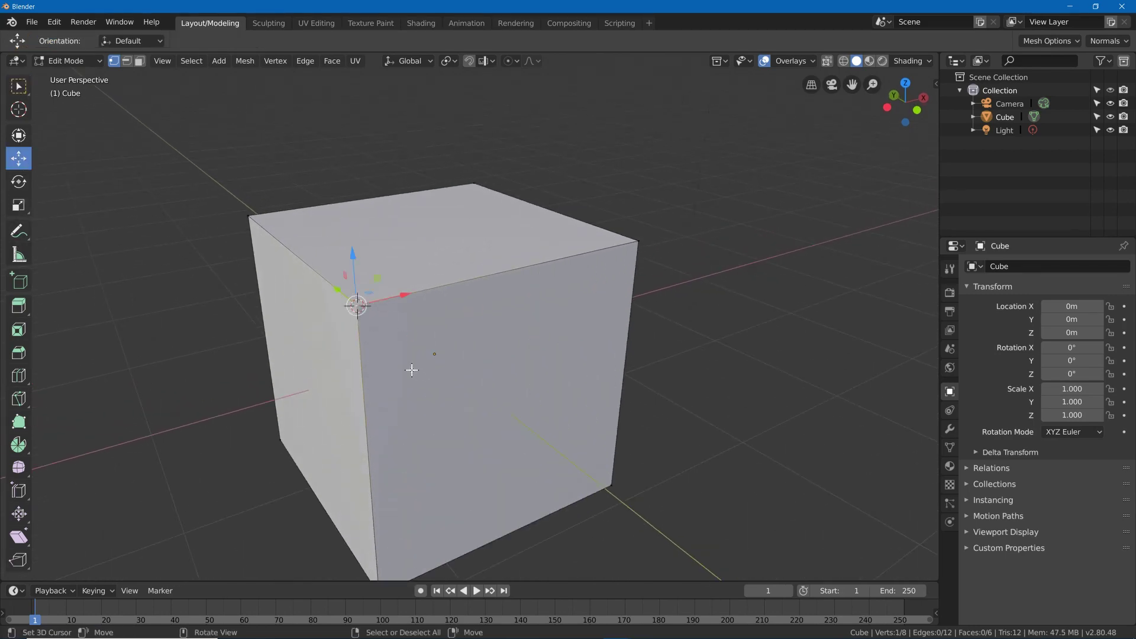
{"action": "left_click_drag", "start_coordinate": [353, 260], "coordinate": [352, 181]}
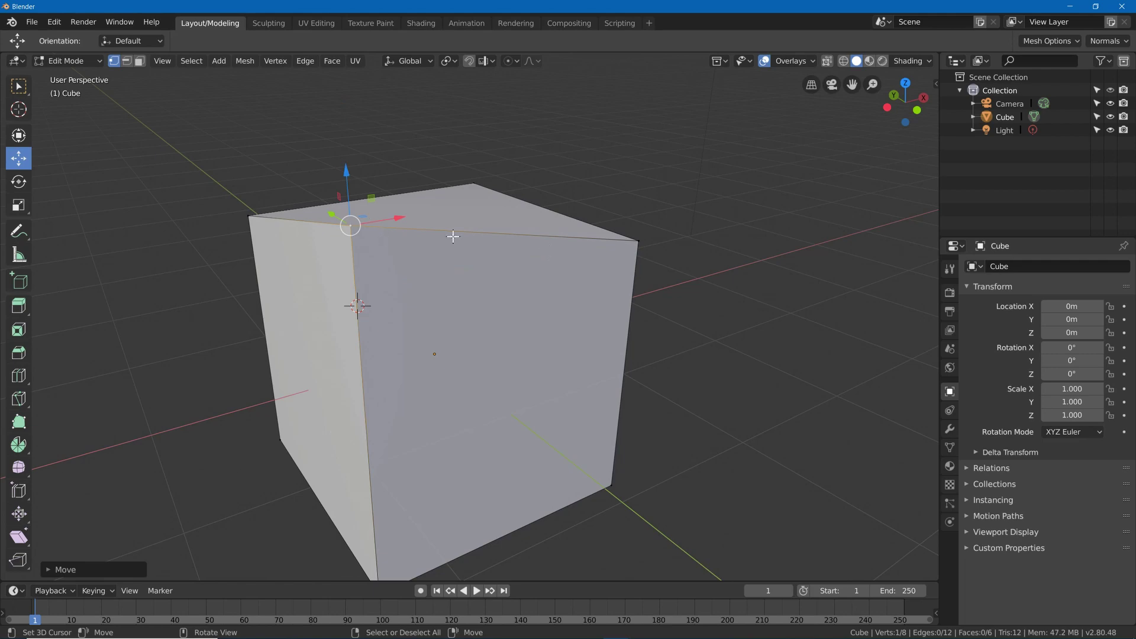
Add a vertical loop cut to the cube and slide it close to the nearest vertical edge
{"action": "key", "text": "ctrl+r"}
{"action": "left_click", "coordinate": [402, 237]}
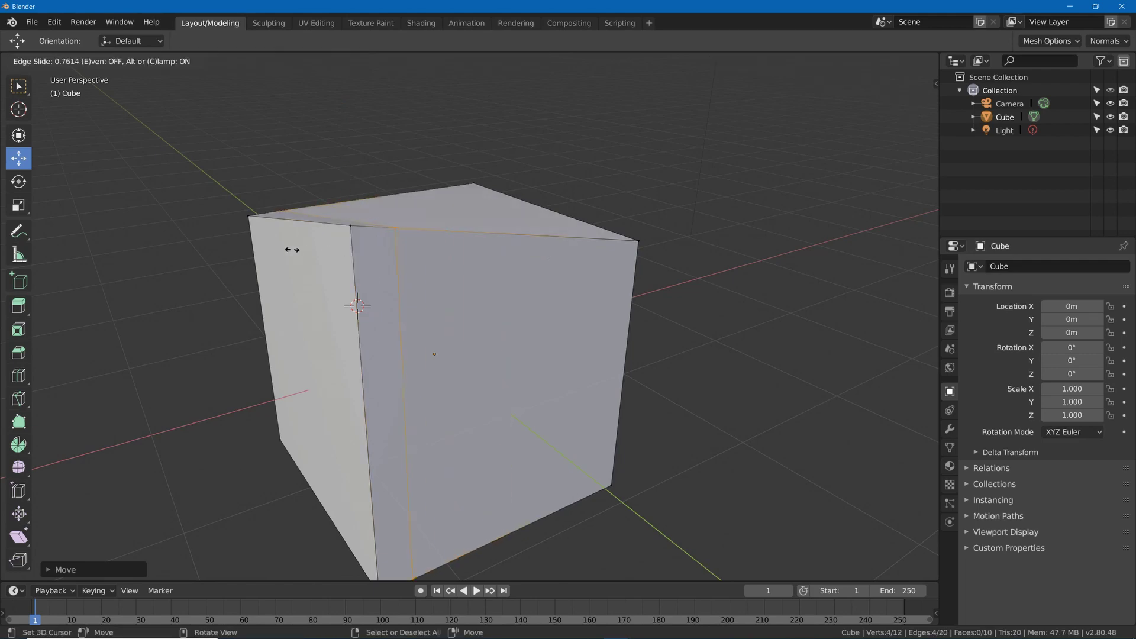
{"action": "left_click", "coordinate": [272, 245]}
Place the 3D cursor at the raised corner, try moving the two vertices there along X, and undo the move
{"action": "left_click", "coordinate": [358, 234]}
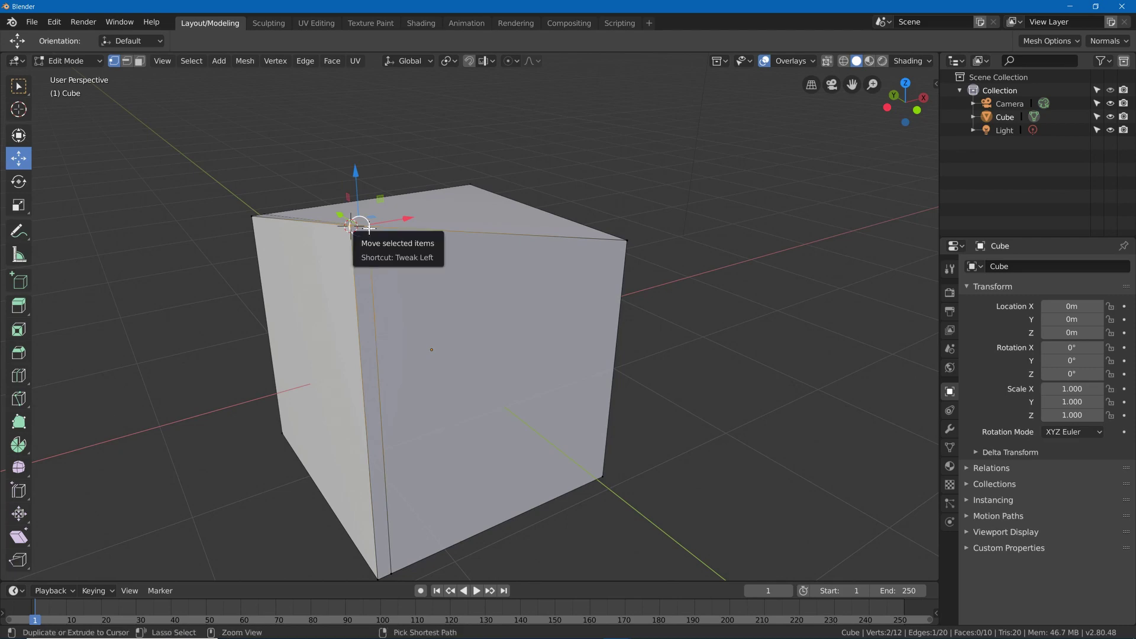
{"action": "left_click", "coordinate": [372, 239], "text": "shift"}
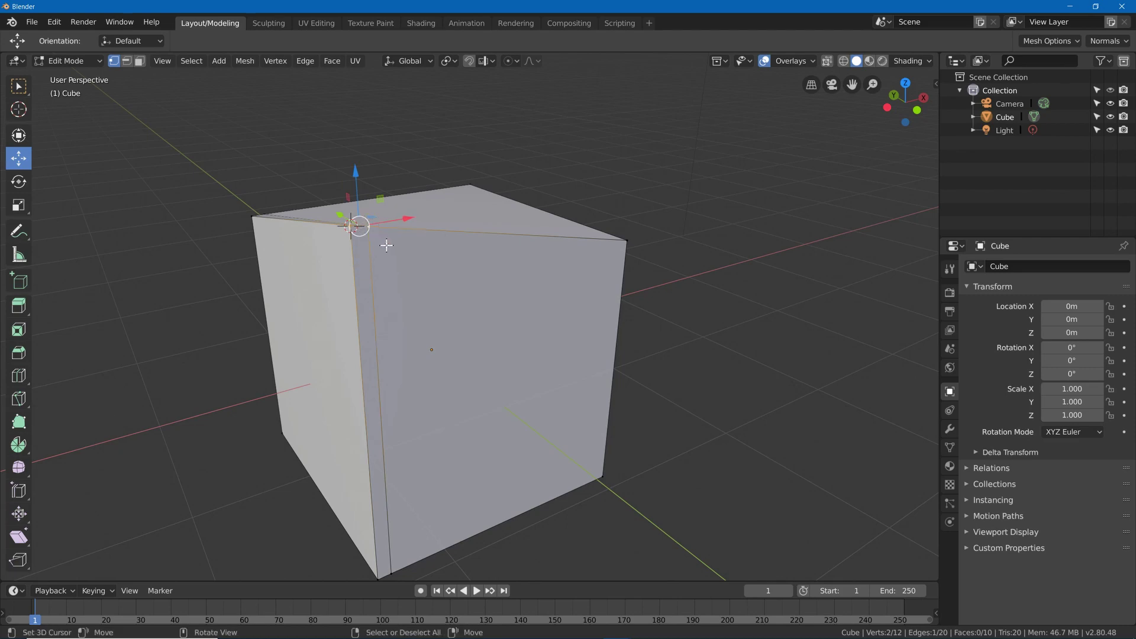
{"action": "left_click_drag", "start_coordinate": [408, 219], "coordinate": [508, 187]}
{"action": "key", "text": "ctrl+z"}
Bring back the Keymap preferences and set Select With to Left
{"action": "mouse_move", "coordinate": [598, 637]}
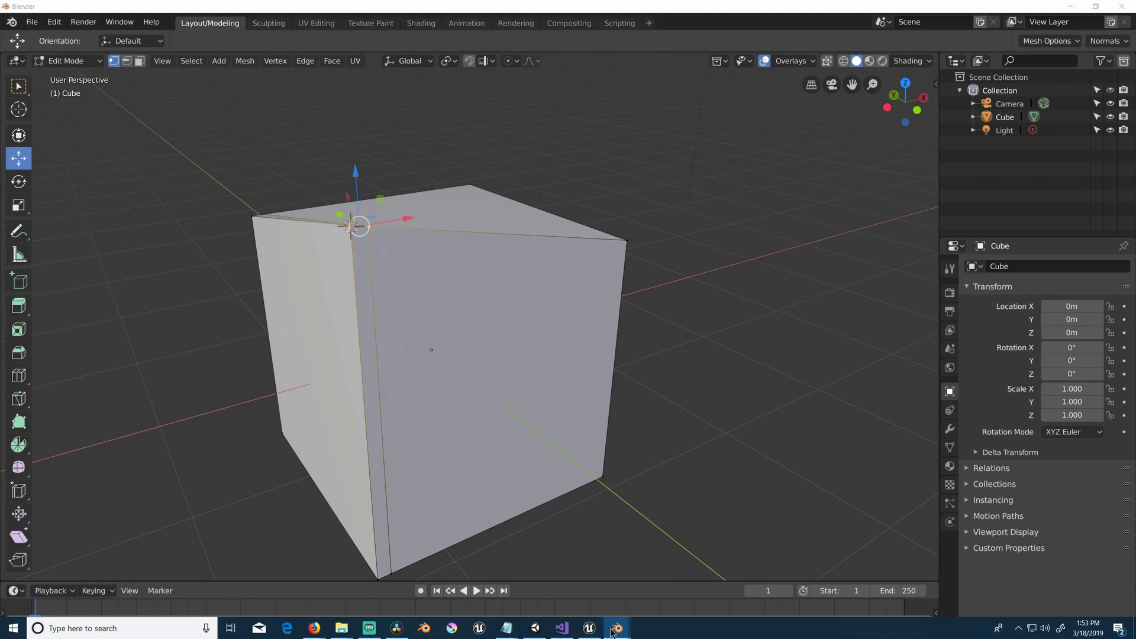
{"action": "left_click", "coordinate": [668, 585]}
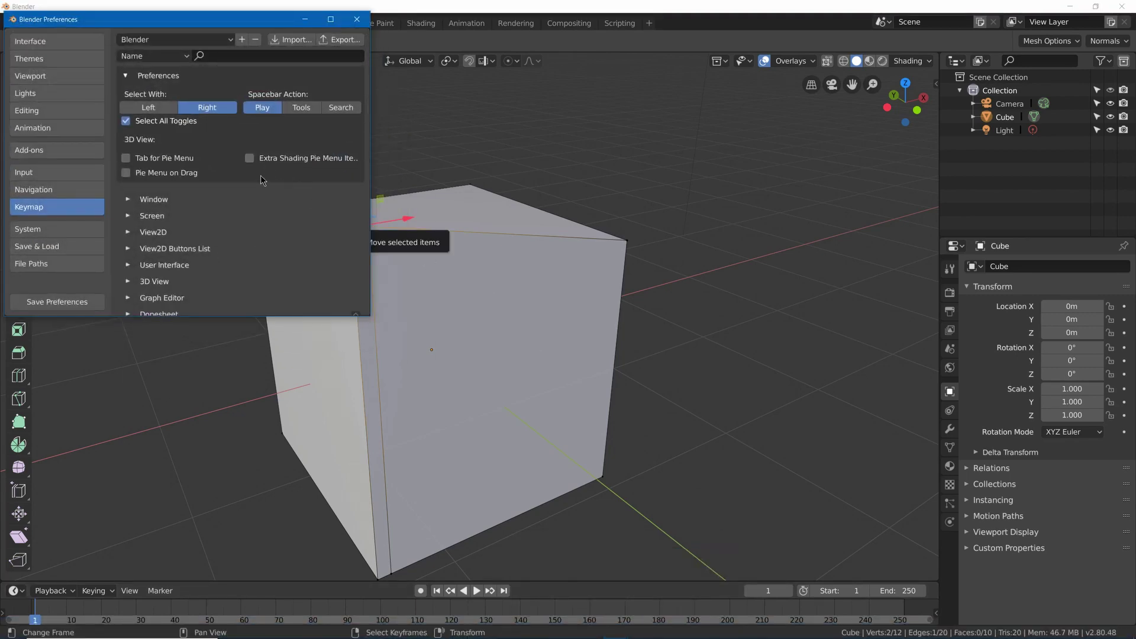
{"action": "left_click", "coordinate": [155, 107]}
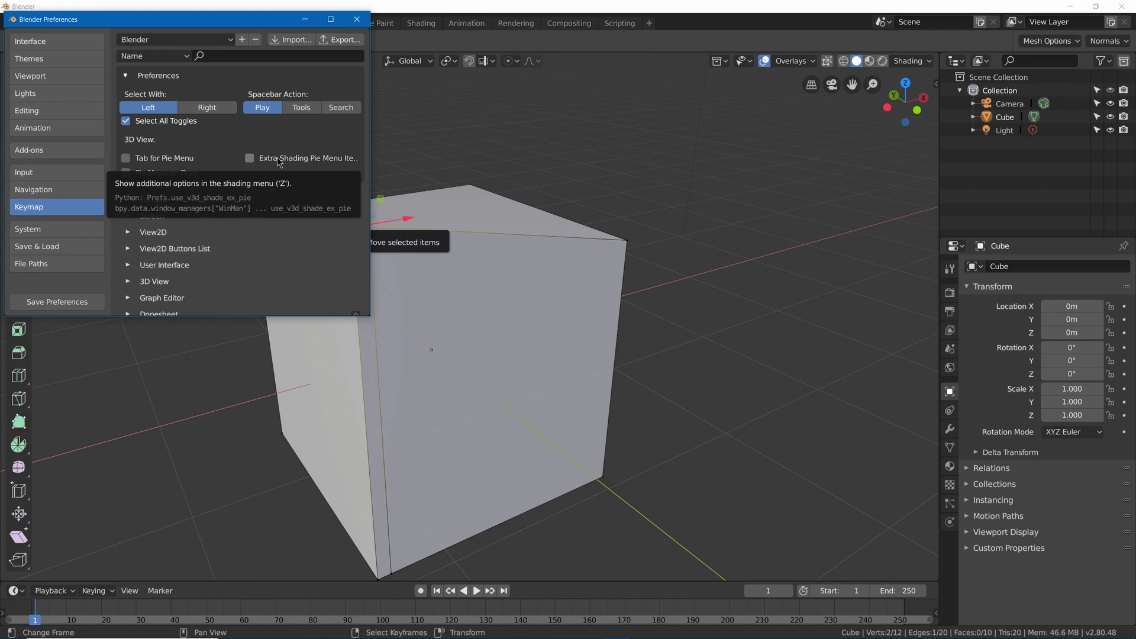
Check the viewport's shading pie menu, enable Extra Shading Pie Menu Items in the Keymap preferences and reopen the pie menu
{"action": "left_click", "coordinate": [615, 215]}
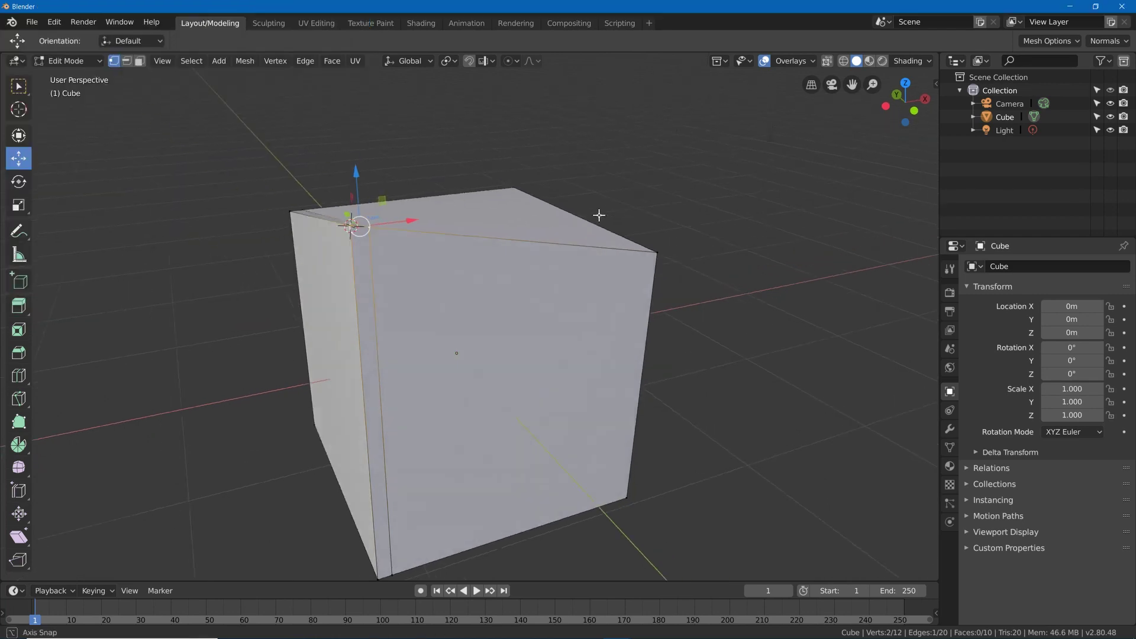
{"action": "key", "text": "z"}
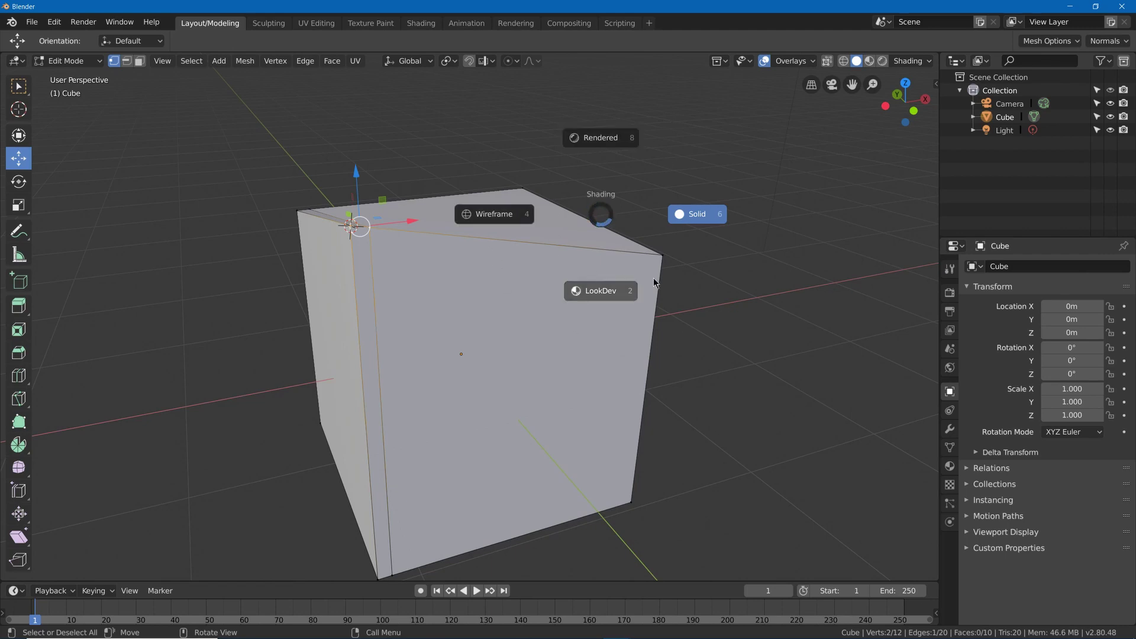
{"action": "left_click", "coordinate": [609, 205]}
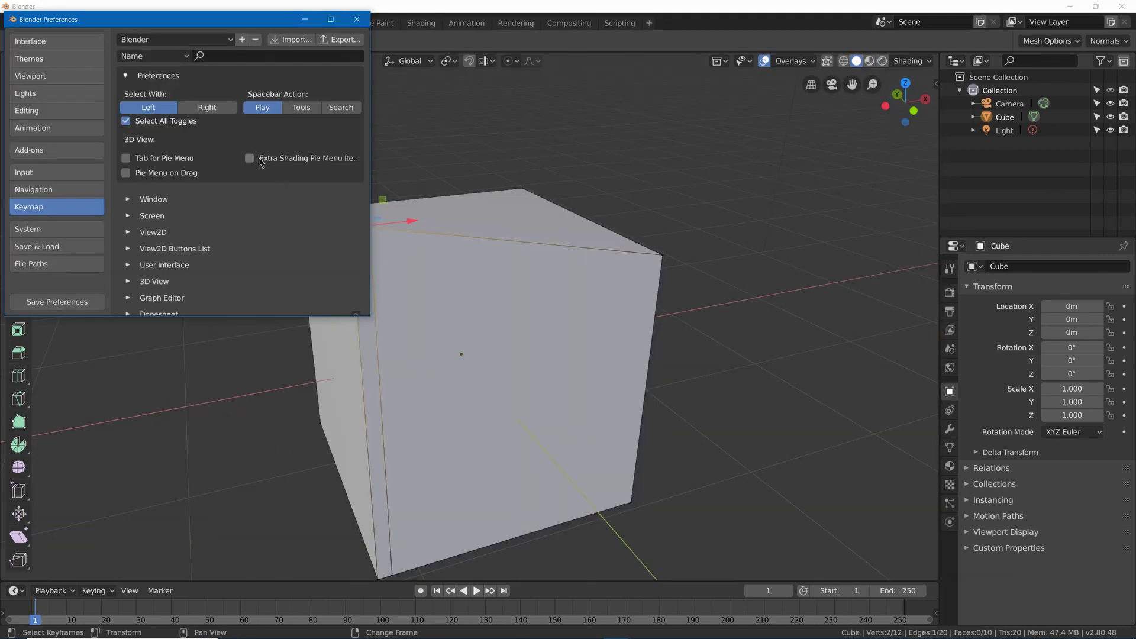
{"action": "left_click", "coordinate": [261, 163]}
{"action": "left_click", "coordinate": [587, 218]}
{"action": "key", "text": "z"}
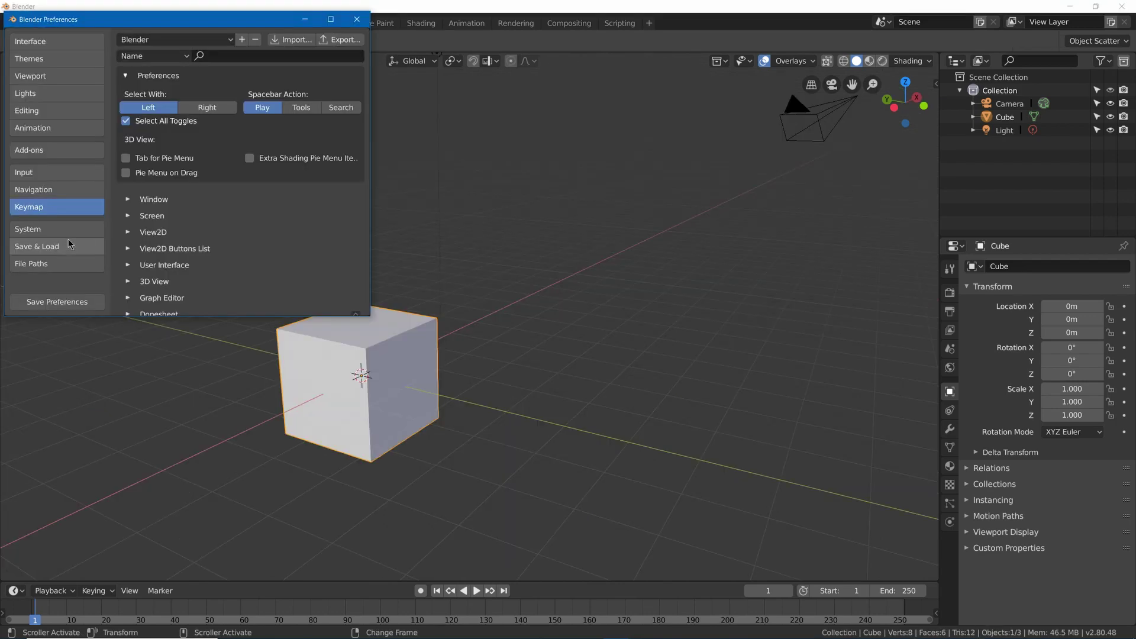
Open the System preferences, compare the Cycles Render Devices options None, CUDA and OpenCL, and set the device to CUDA
{"action": "left_click", "coordinate": [64, 229]}
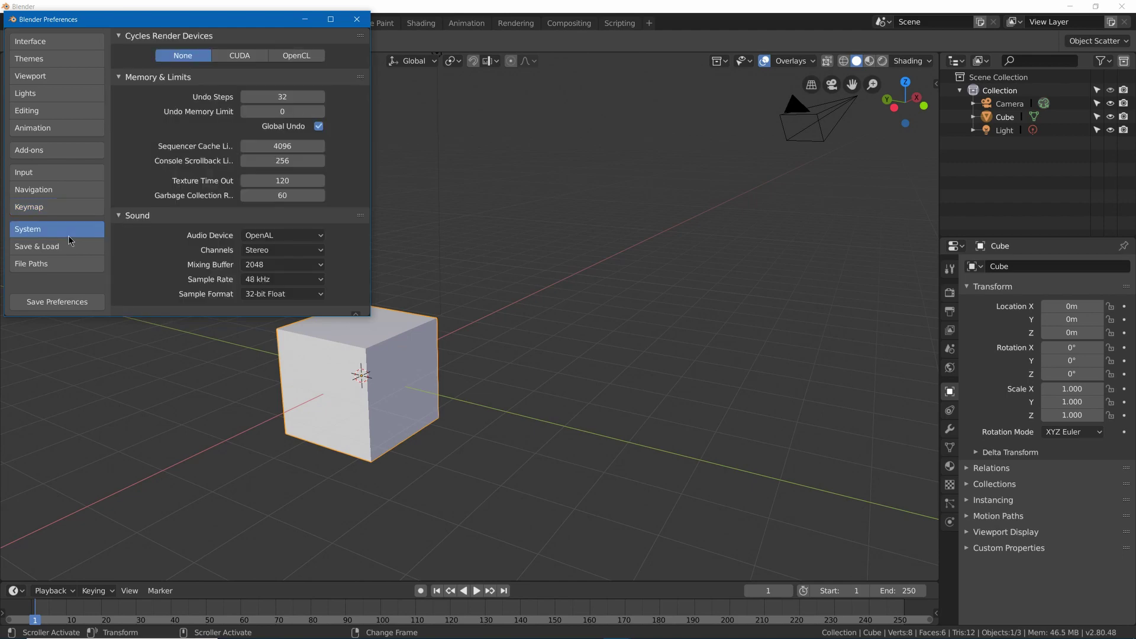
{"action": "left_click", "coordinate": [239, 56]}
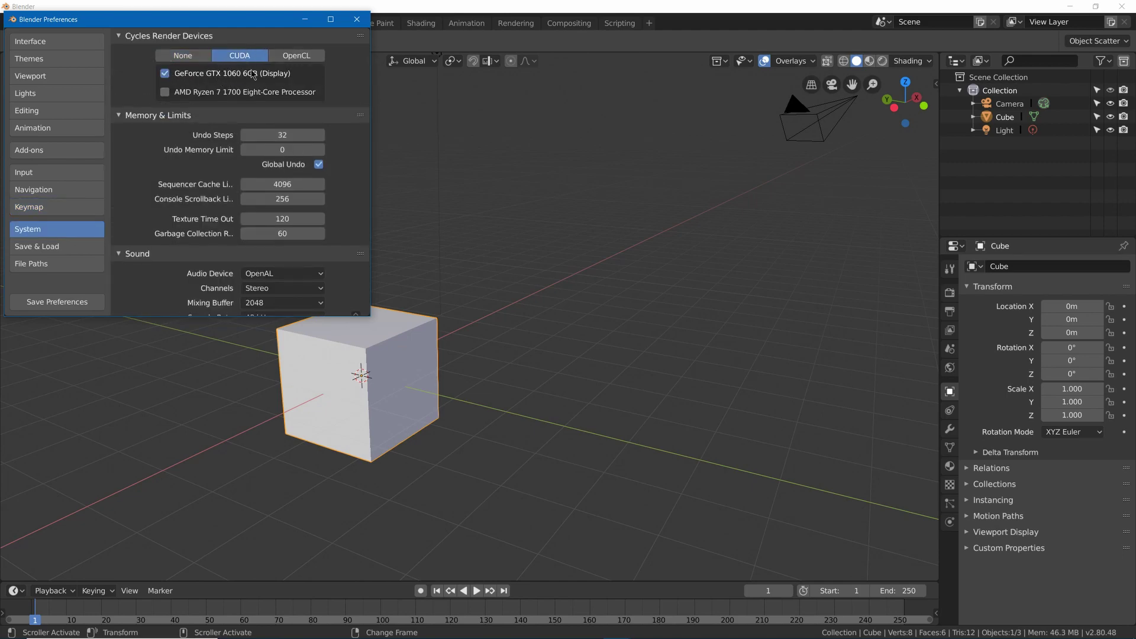
{"action": "left_click", "coordinate": [183, 56]}
{"action": "left_click", "coordinate": [240, 55]}
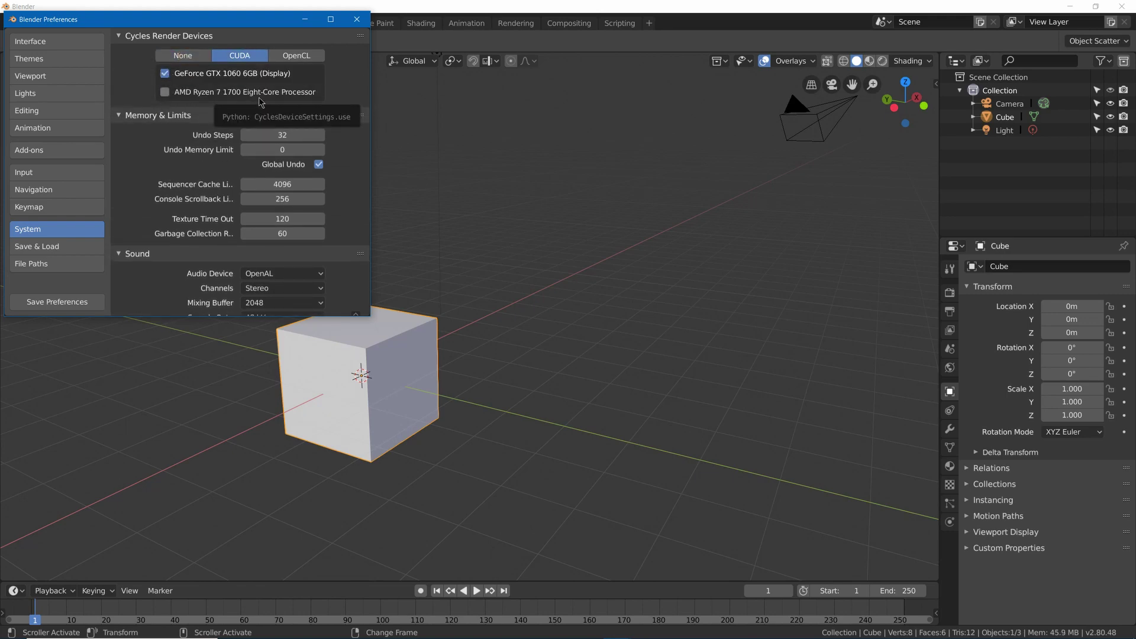
{"action": "left_click", "coordinate": [294, 59]}
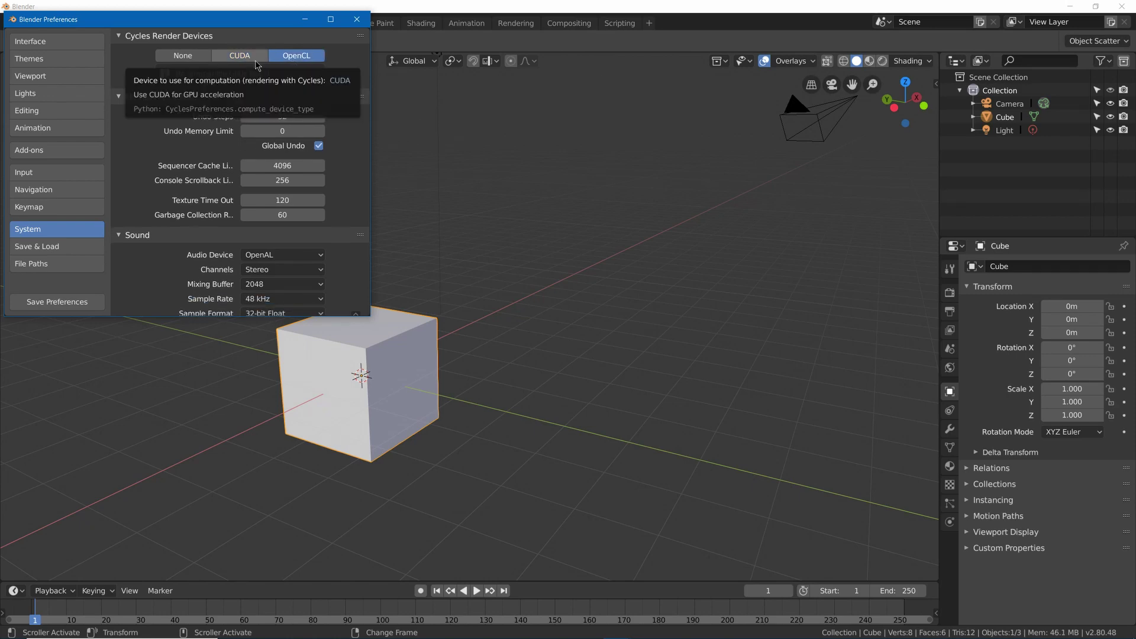
{"action": "left_click", "coordinate": [255, 59]}
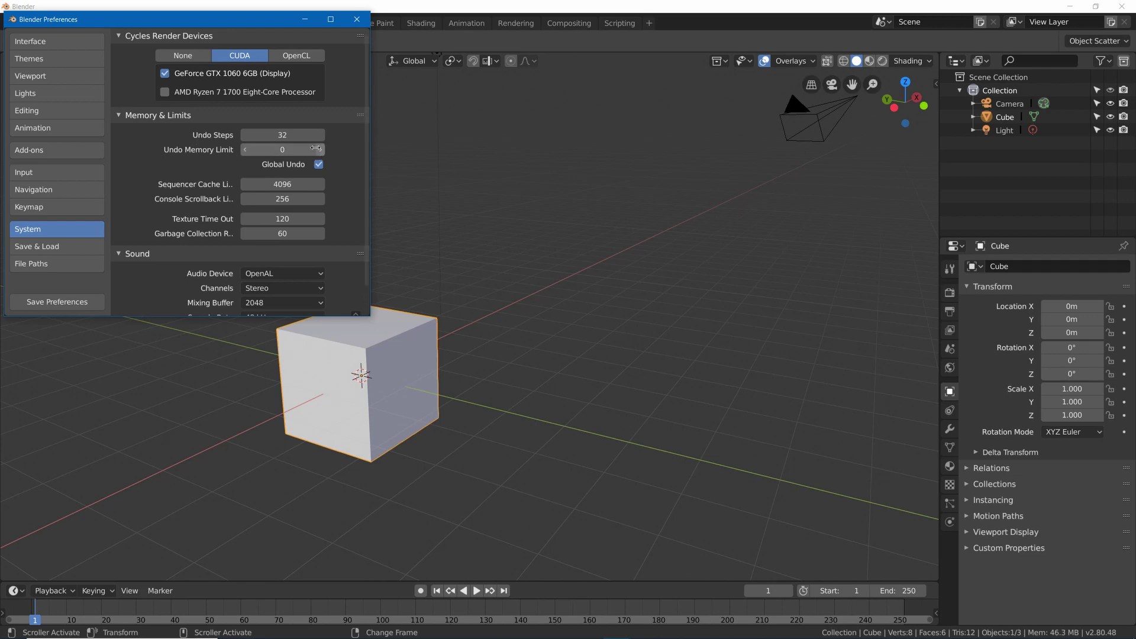
Set Undo Steps to 64 in the Memory & Limits preferences, trying out the maximum of 256 along the way
{"action": "left_click", "coordinate": [301, 136]}
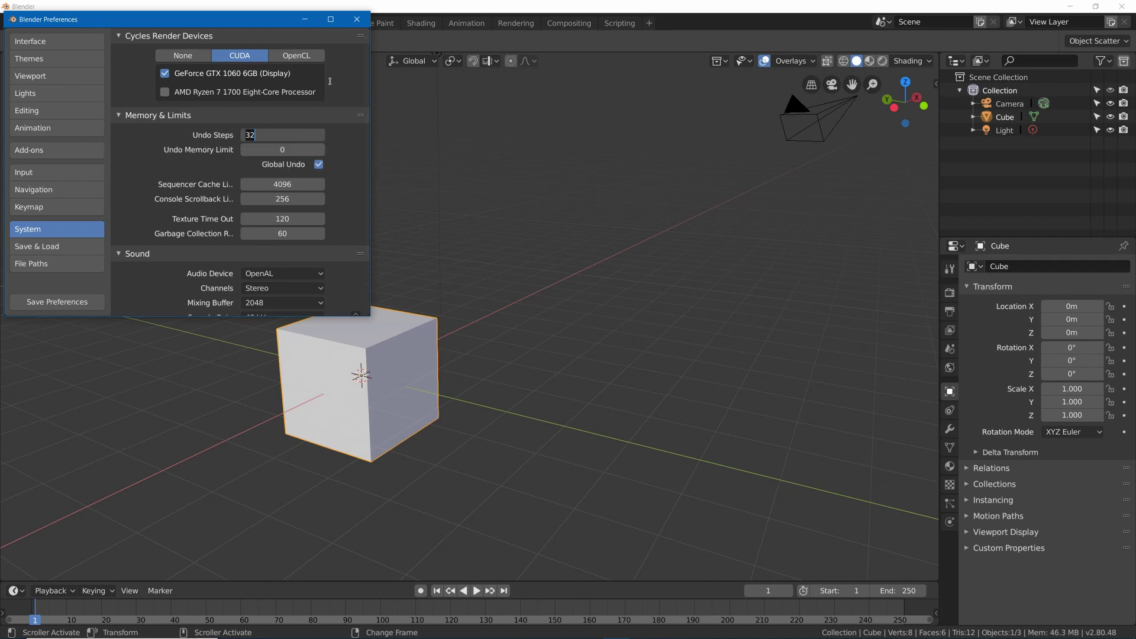
{"action": "type", "text": "64"}
{"action": "key", "text": "Return"}
{"action": "left_click_drag", "start_coordinate": [282, 135], "coordinate": [314, 135]}
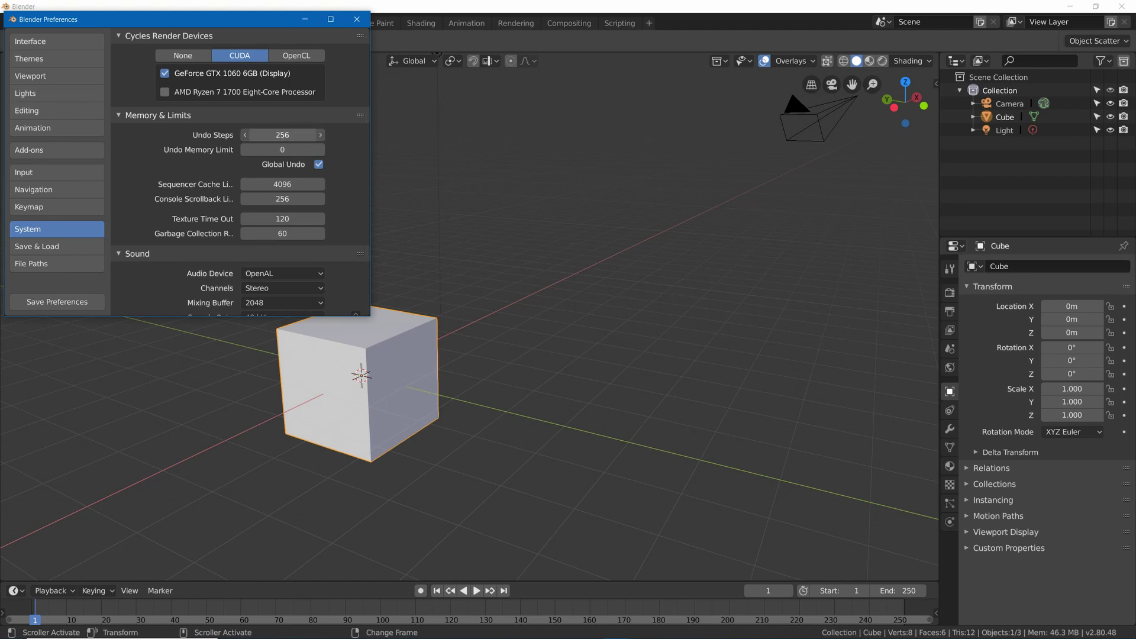
{"action": "left_click", "coordinate": [269, 133]}
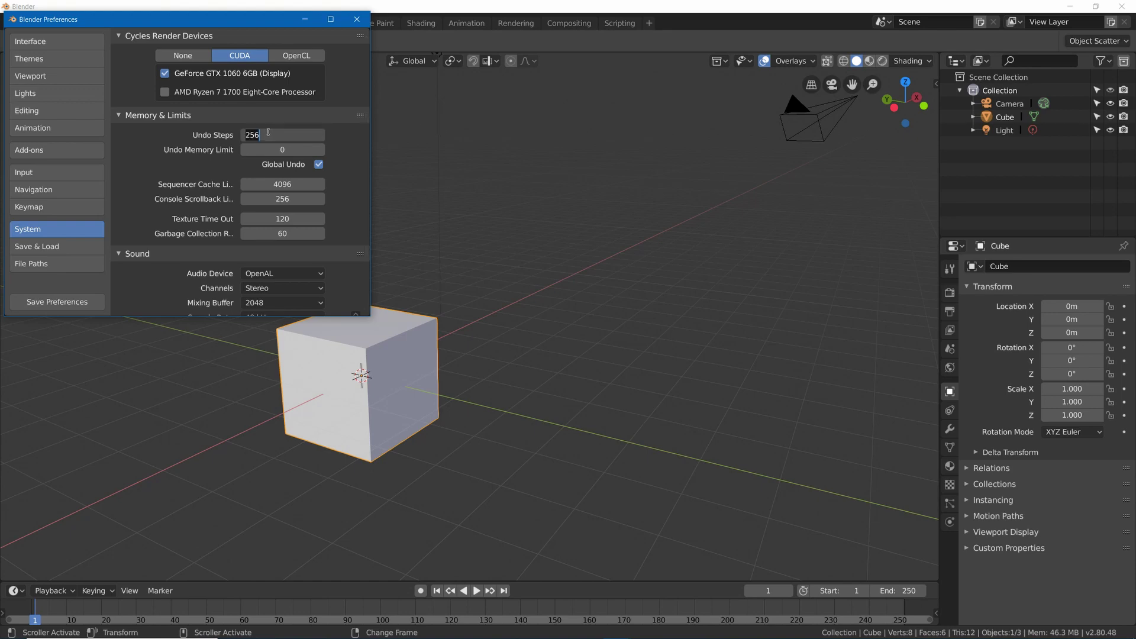
{"action": "type", "text": "64"}
{"action": "key", "text": "Return"}
Set Recent Files to 20 in the Save & Load preferences and check the Open Recent list in the main window
{"action": "left_click", "coordinate": [65, 246]}
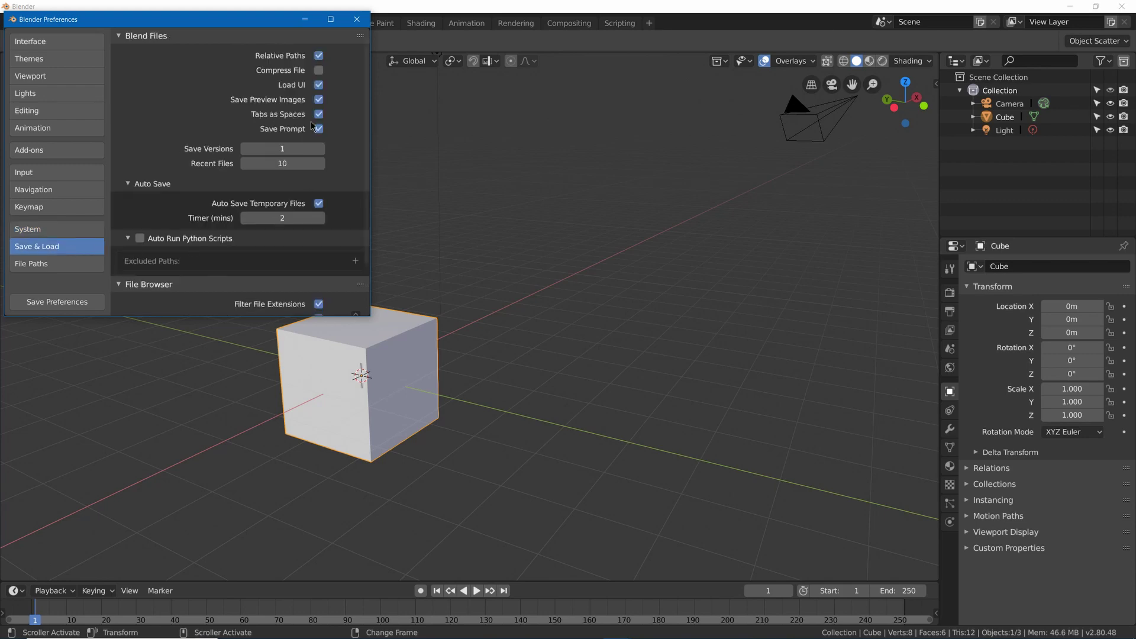
{"action": "left_click", "coordinate": [275, 163]}
{"action": "left_click", "coordinate": [457, 176]}
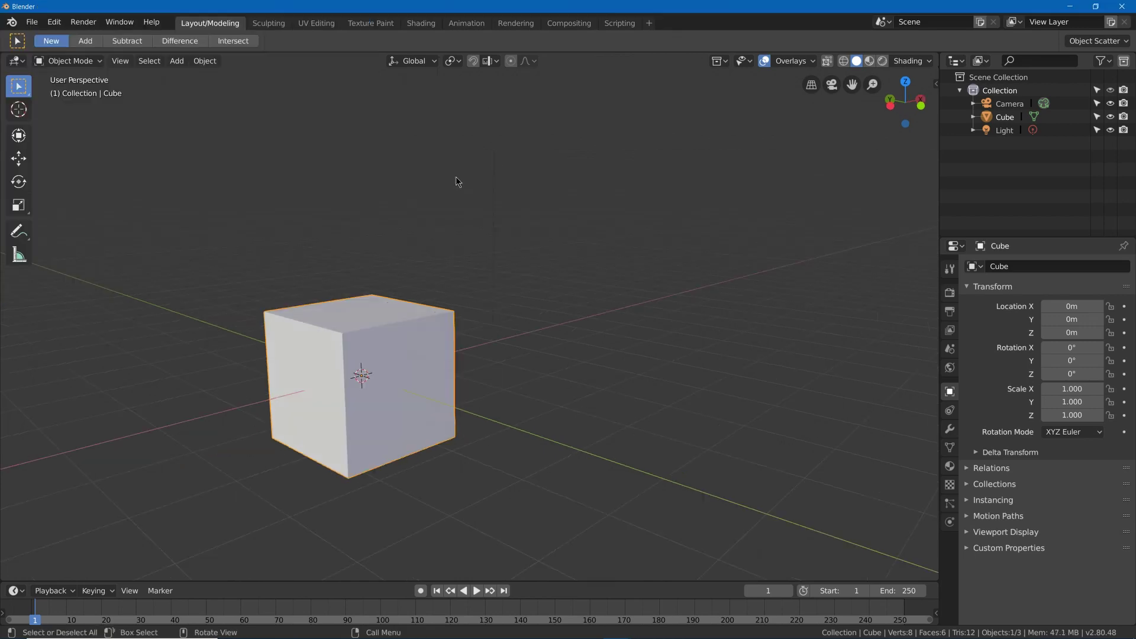
{"action": "key", "text": "shift+ctrl+o"}
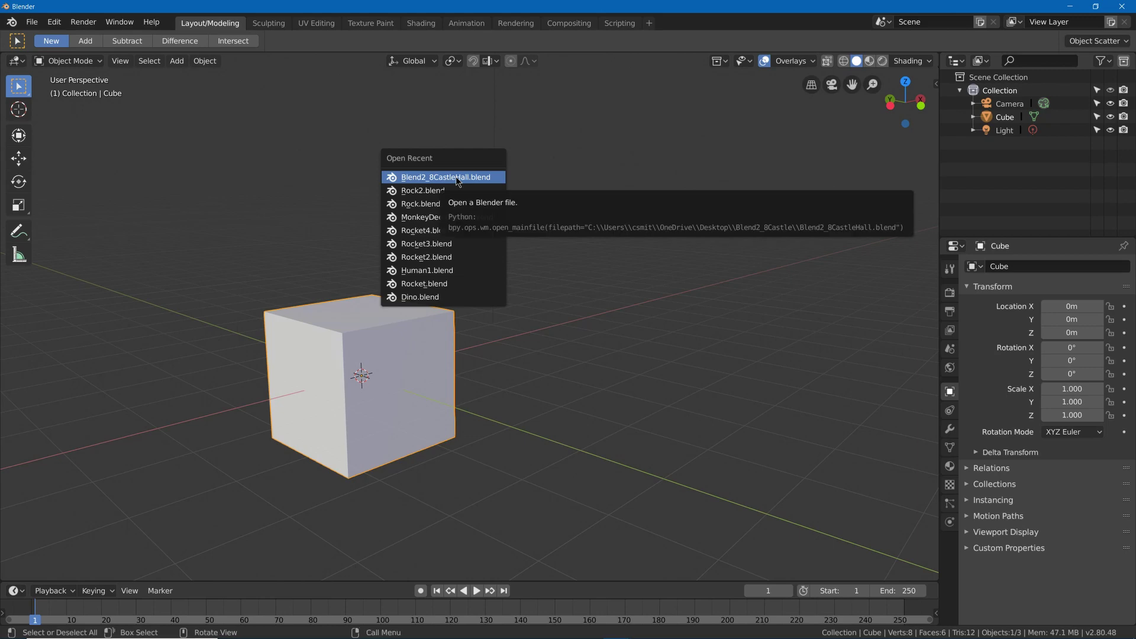
{"action": "key", "text": "Escape"}
{"action": "key", "text": "alt+Tab"}
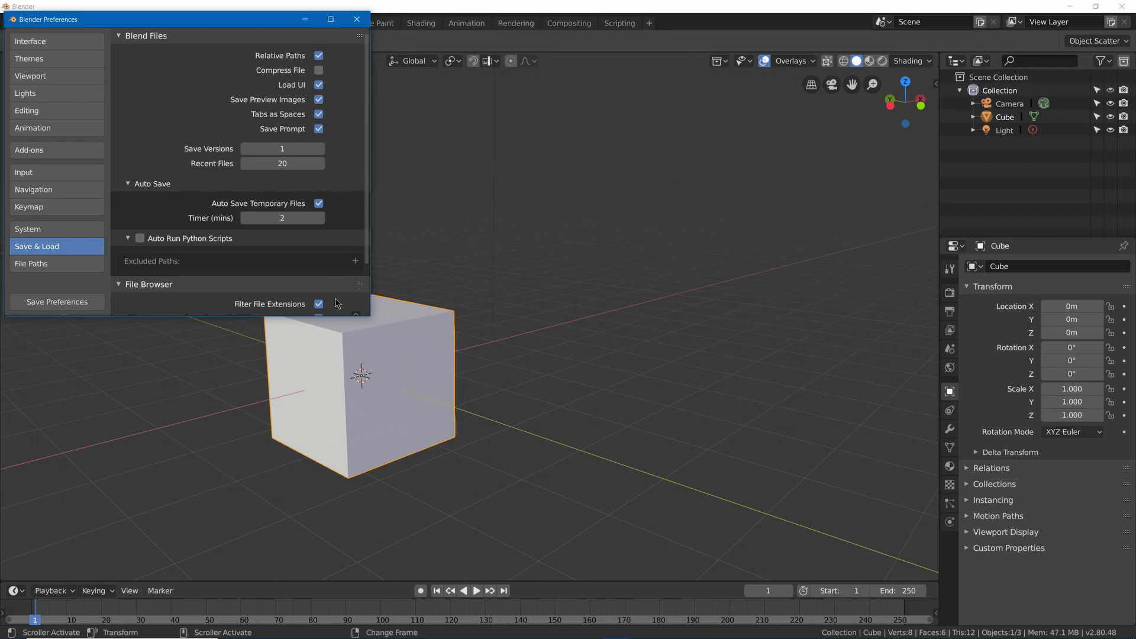
Look over the File Paths and Interface preferences, save the preferences and return to the main window
{"action": "left_click", "coordinate": [57, 263]}
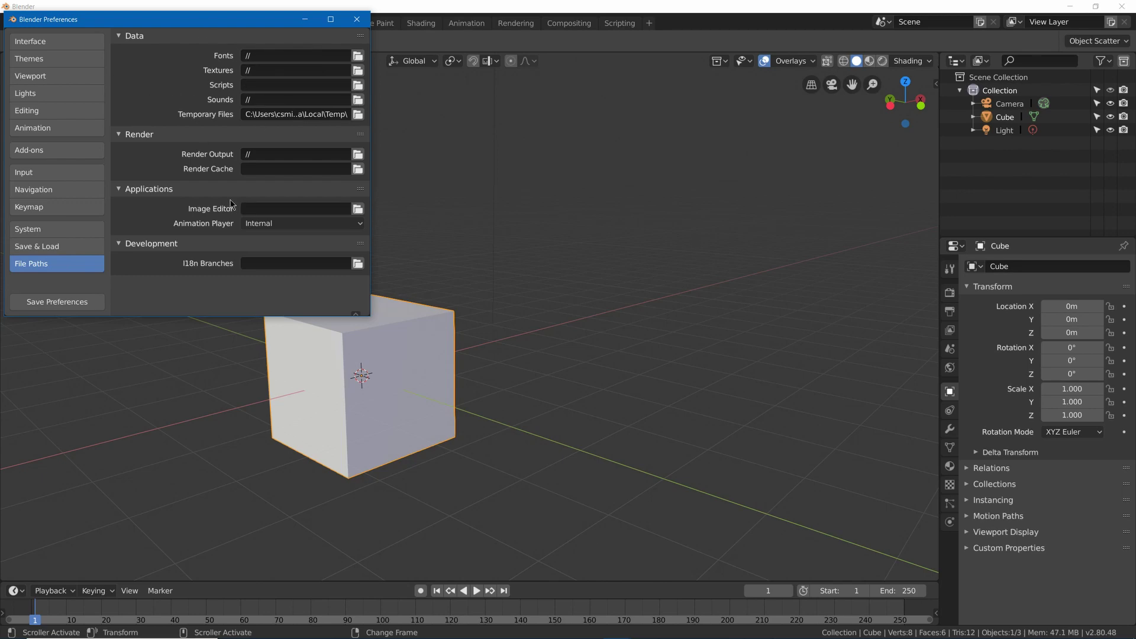
{"action": "left_click", "coordinate": [278, 224]}
{"action": "left_click", "coordinate": [36, 42]}
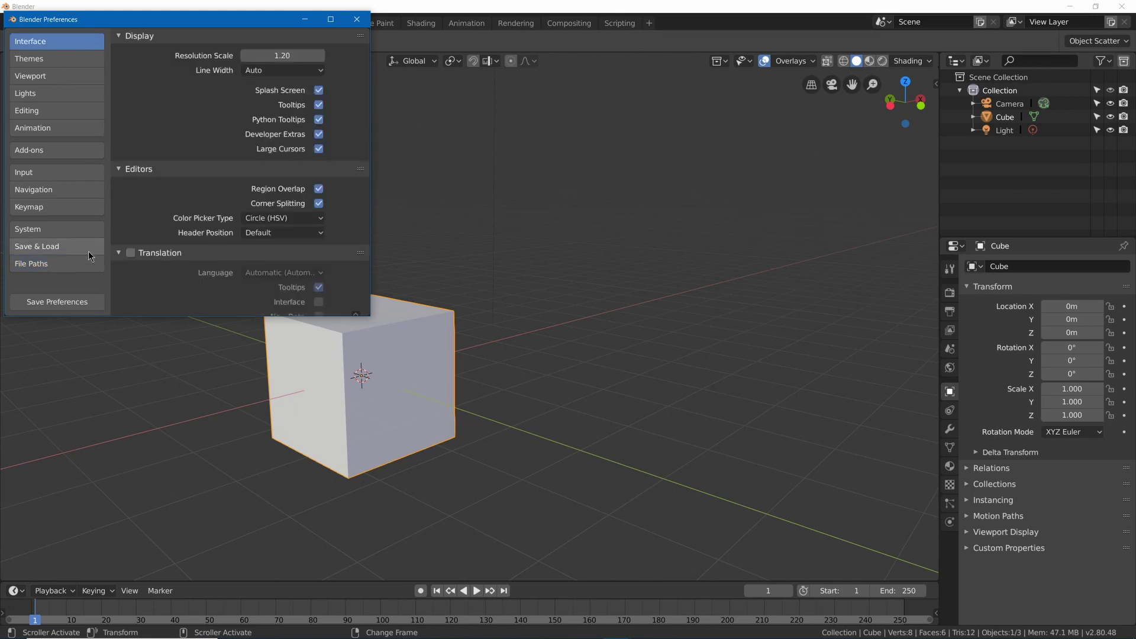
{"action": "left_click", "coordinate": [70, 302]}
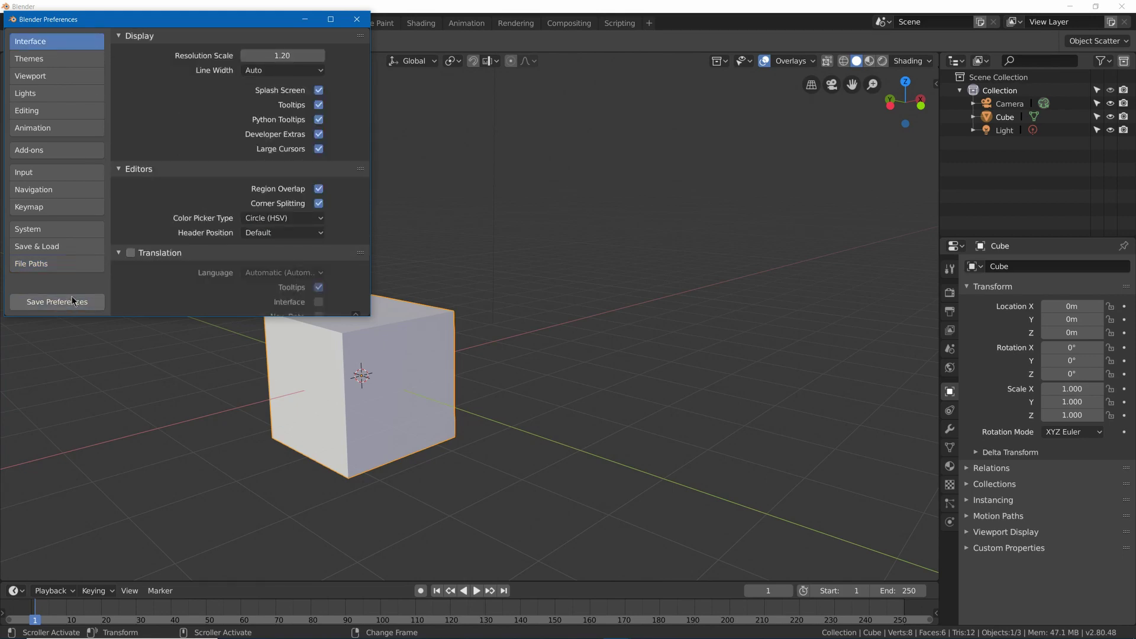
{"action": "left_click", "coordinate": [414, 218]}
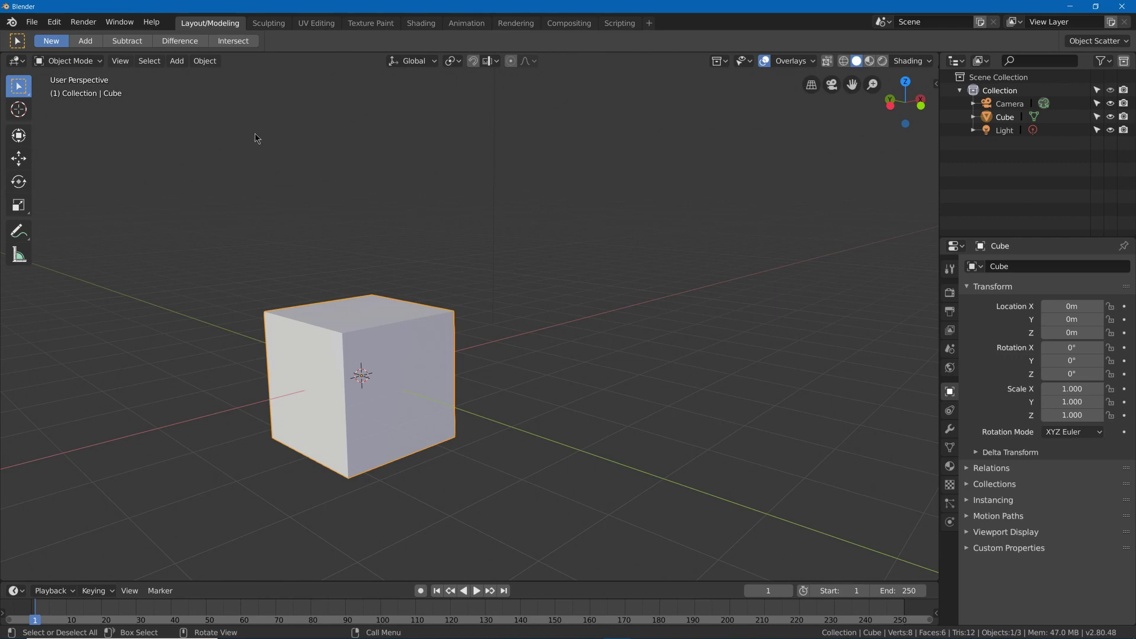
Look at the Save Startup File command and the viewport's shading pie menu
{"action": "left_click", "coordinate": [33, 24]}
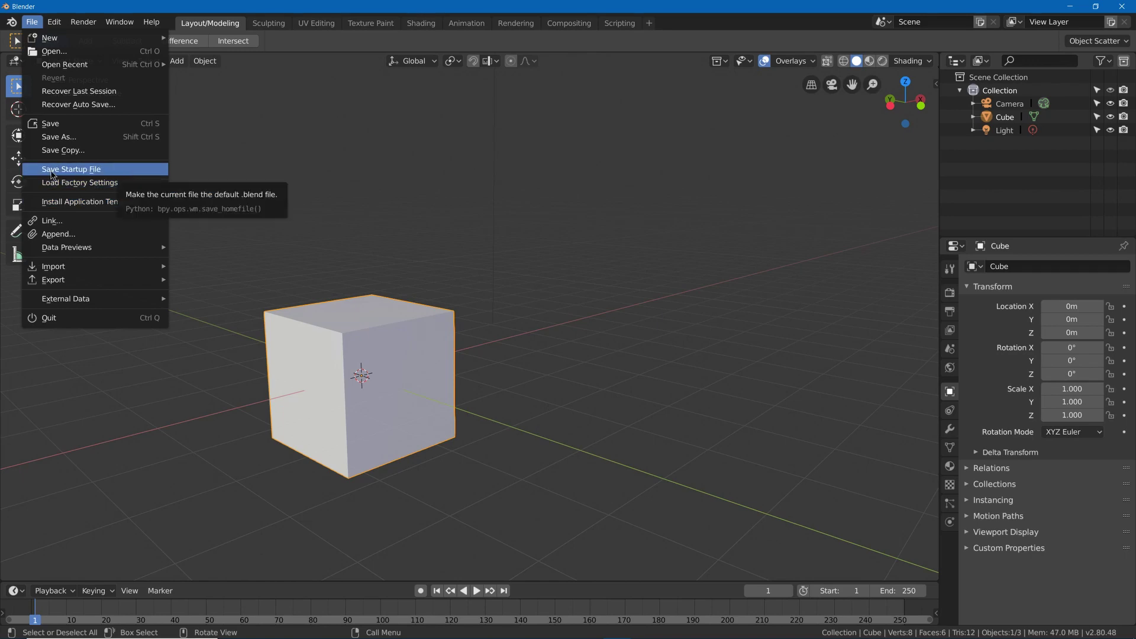
{"action": "left_click", "coordinate": [900, 63]}
{"action": "key", "text": "z"}
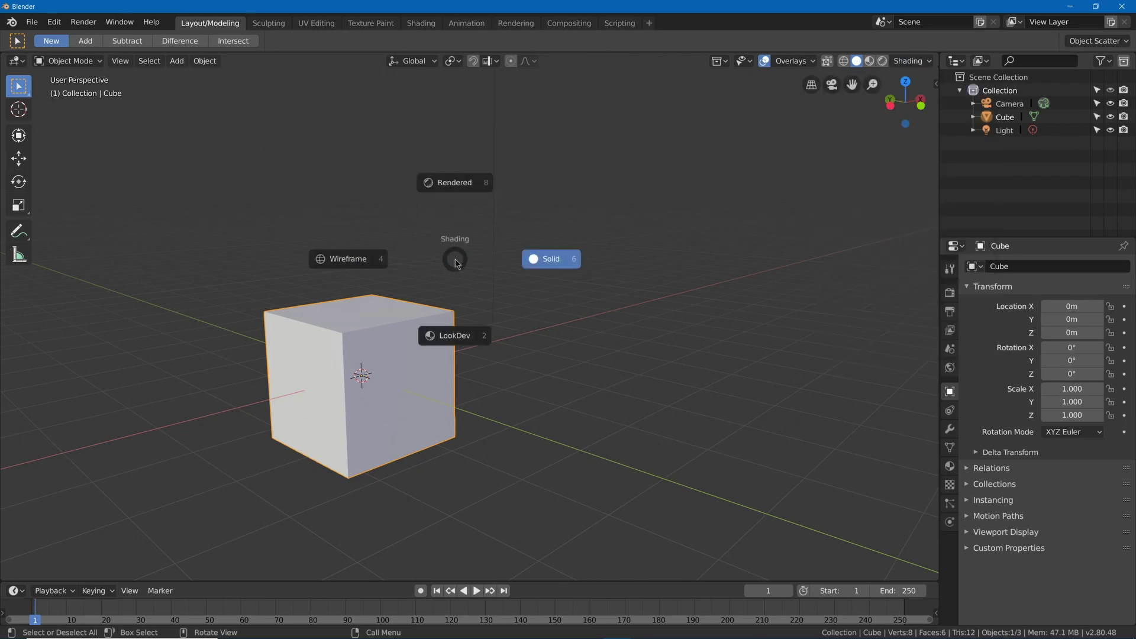
{"action": "left_click", "coordinate": [678, 256]}
Set the viewport's solid lighting to MatCap and choose the two-tone matcap with bluish and reddish shading
{"action": "left_click", "coordinate": [912, 63]}
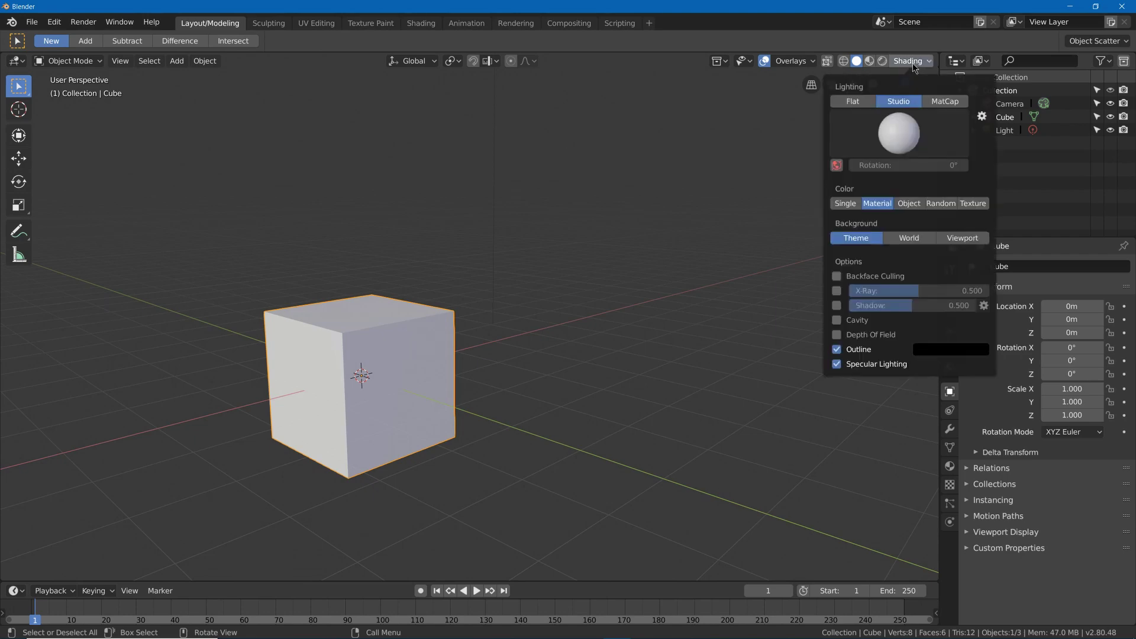
{"action": "left_click", "coordinate": [945, 102]}
{"action": "left_click", "coordinate": [899, 135]}
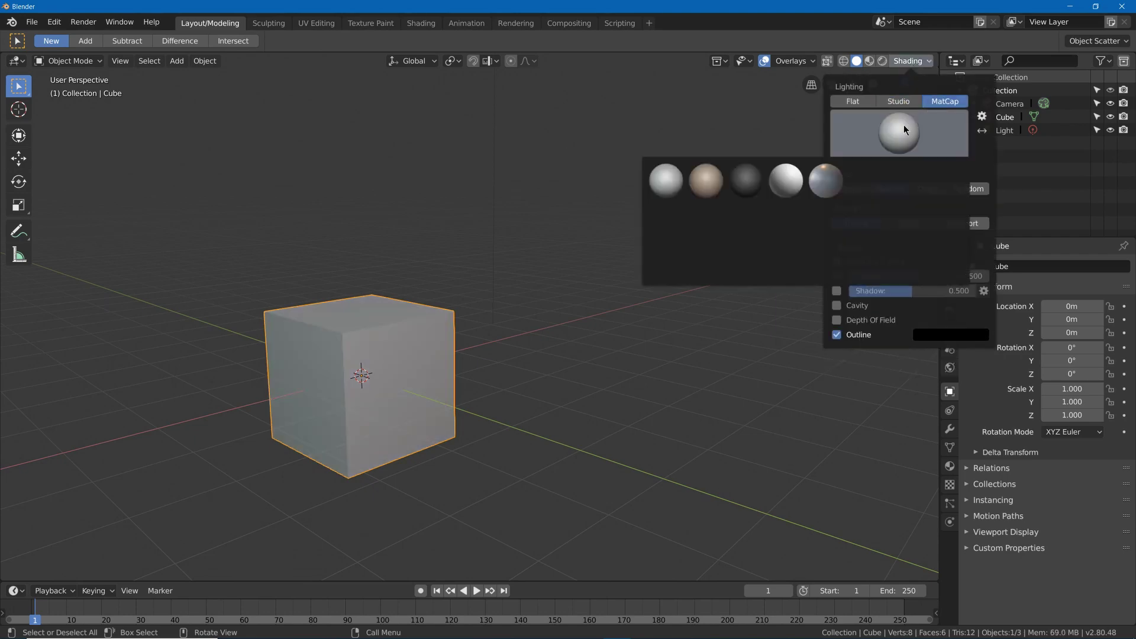
{"action": "left_click", "coordinate": [826, 222]}
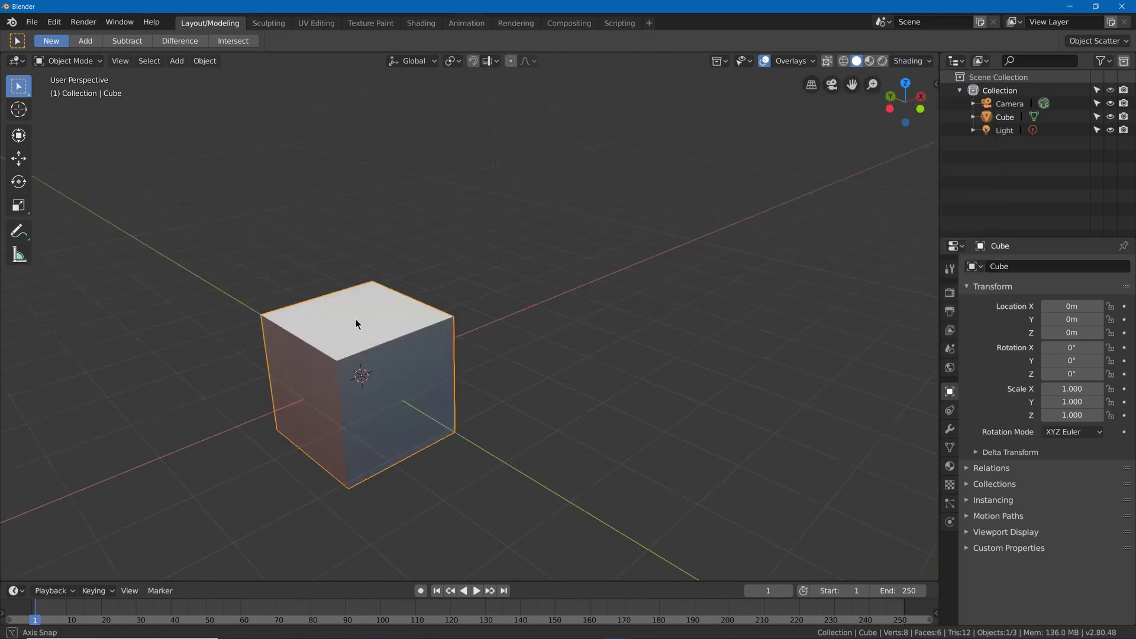
Enter Edit Mode on the cube, clear the selection, switch to face selection and select the cube's top face
{"action": "scroll", "coordinate": [356, 318], "scroll_direction": "up", "scroll_amount": 5}
{"action": "key", "text": "Tab"}
{"action": "scroll", "coordinate": [357, 303], "scroll_direction": "down", "scroll_amount": 2}
{"action": "key", "text": "alt+a"}
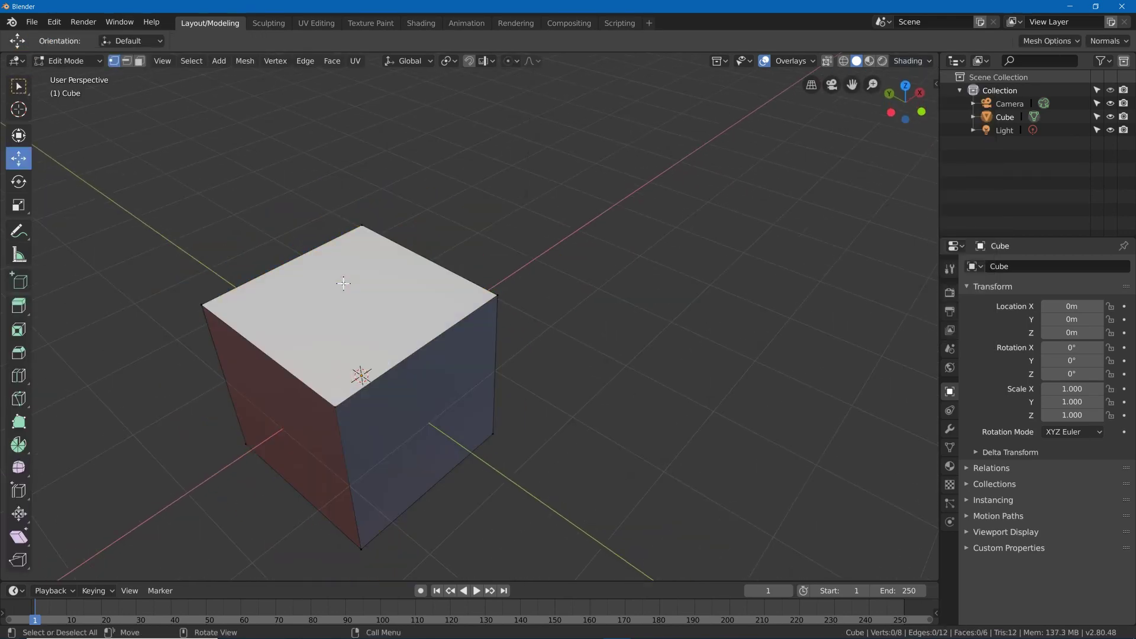
{"action": "mouse_move", "coordinate": [343, 282]}
{"action": "middle_mouse_down"}
{"action": "mouse_move", "coordinate": [301, 275]}
{"action": "mouse_move", "coordinate": [352, 271]}
{"action": "middle_mouse_up"}
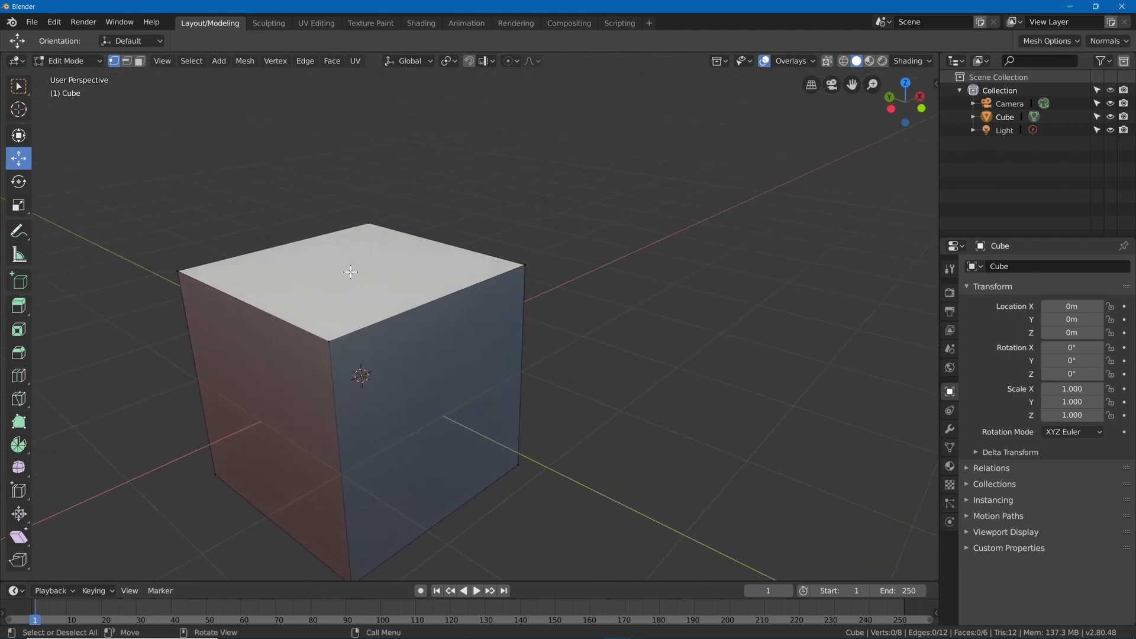
{"action": "key", "text": "3"}
{"action": "left_click", "coordinate": [352, 271]}
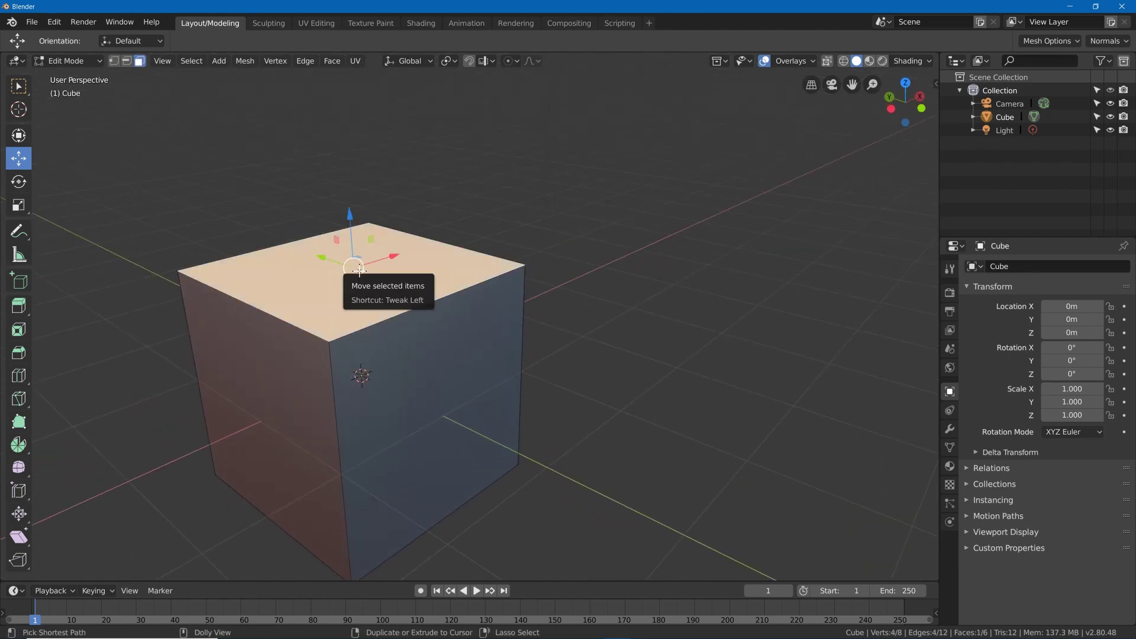
Inspect the MatCap-shaded cube from another side in Object and Edit Mode, and set the viewport lighting back to Studio
{"action": "key", "text": "alt+a"}
{"action": "key", "text": "Tab"}
{"action": "middle_click_drag", "start_coordinate": [376, 279], "coordinate": [420, 251]}
{"action": "key", "text": "Tab"}
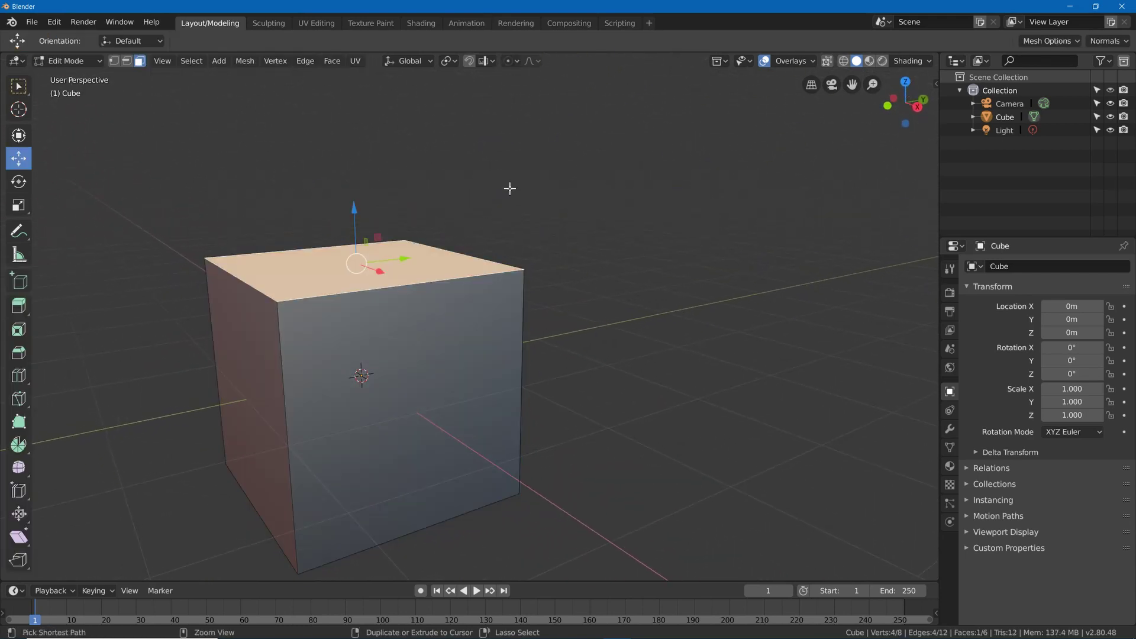
{"action": "key", "text": "Tab"}
{"action": "left_click", "coordinate": [913, 61]}
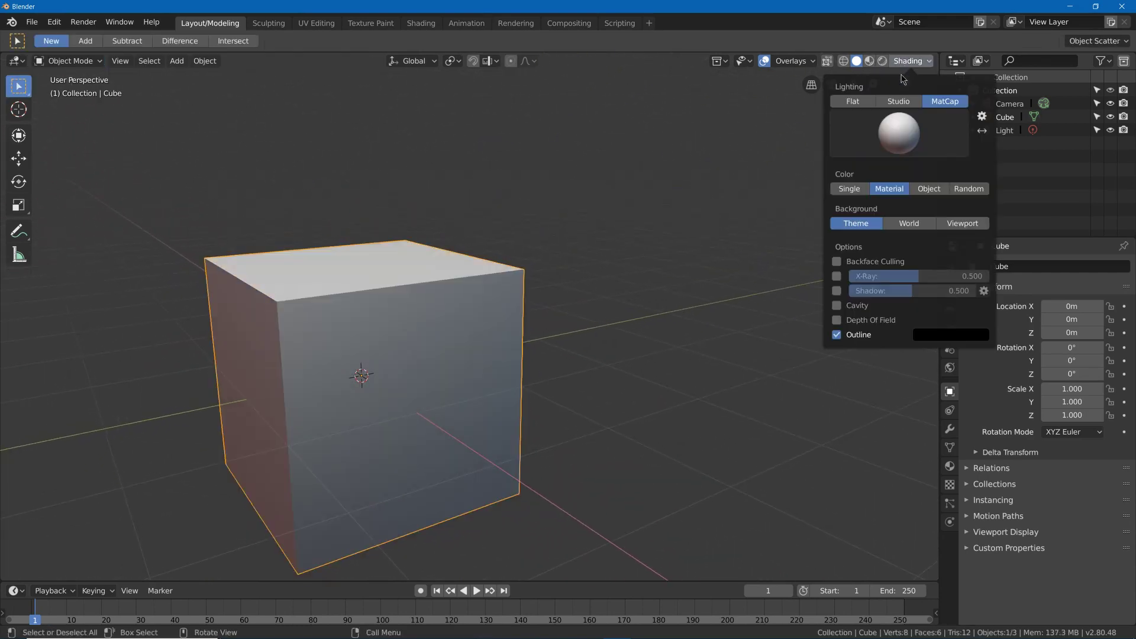
{"action": "left_click", "coordinate": [852, 103]}
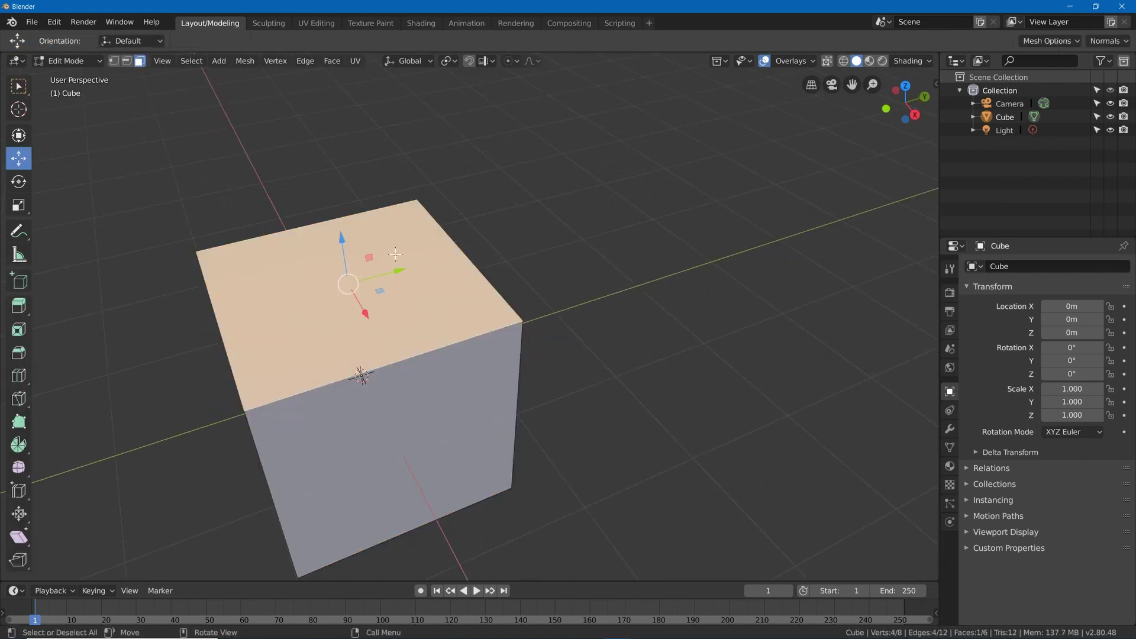
Recalculate the selected top face's normals in Edit Mode and turn on the Face Orientation overlay to inspect the cube in Object Mode
{"action": "key", "text": "shift+n"}
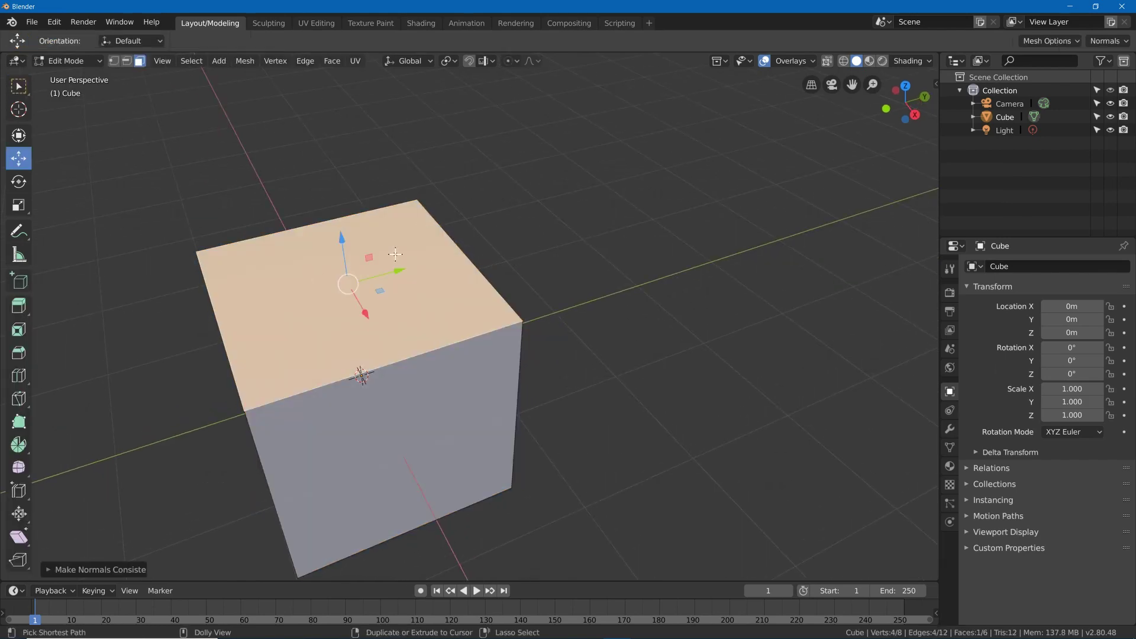
{"action": "key", "text": "Tab"}
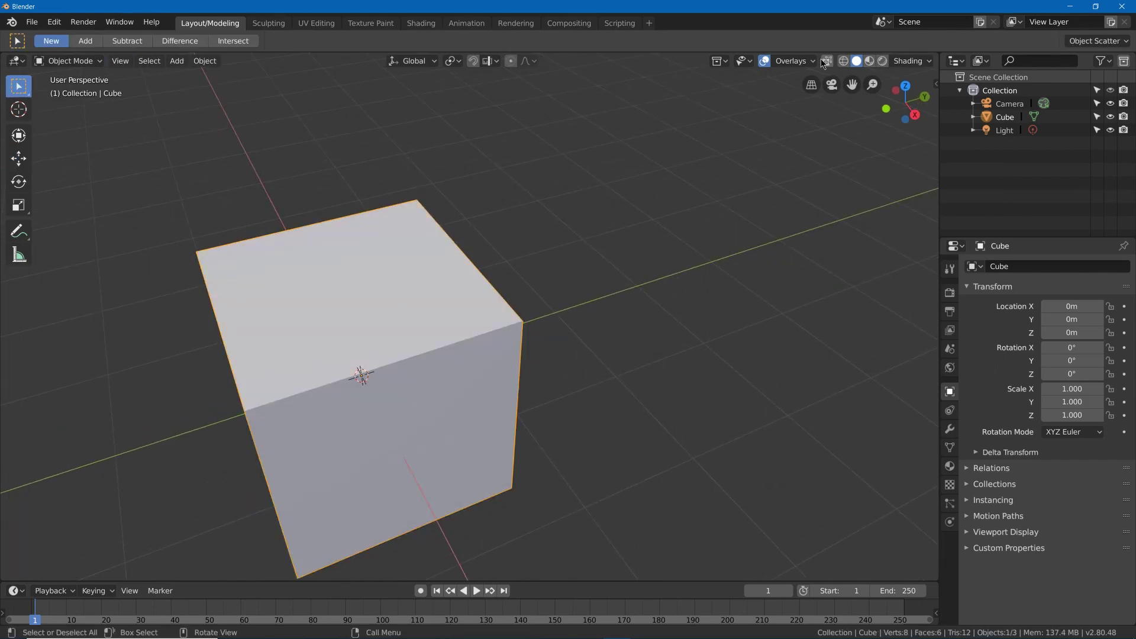
{"action": "left_click", "coordinate": [810, 60]}
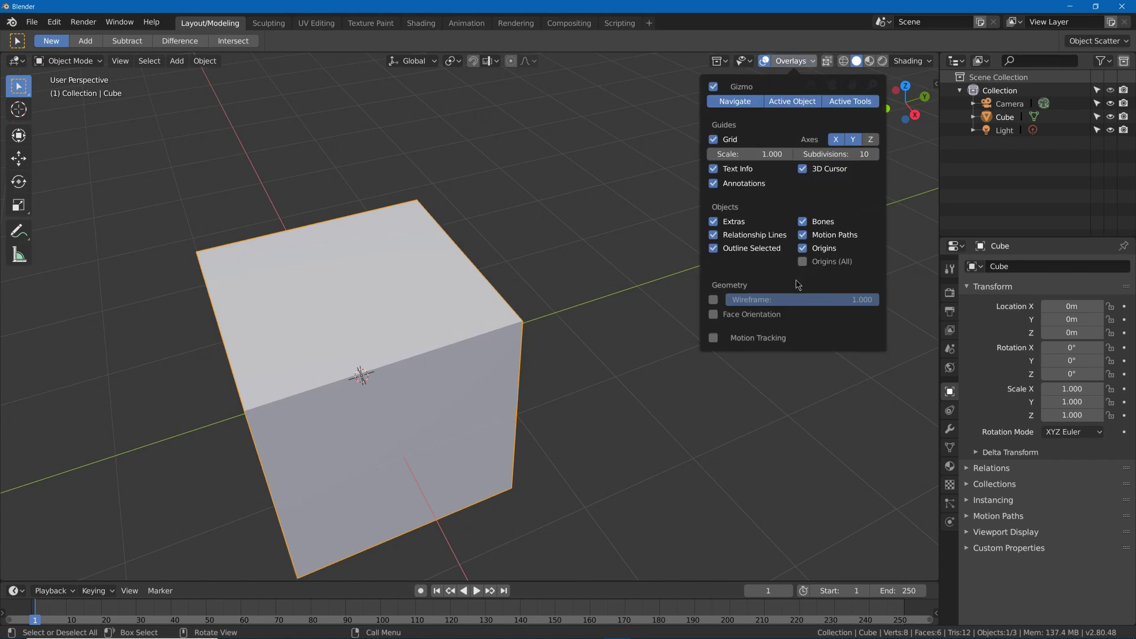
{"action": "left_click", "coordinate": [713, 314]}
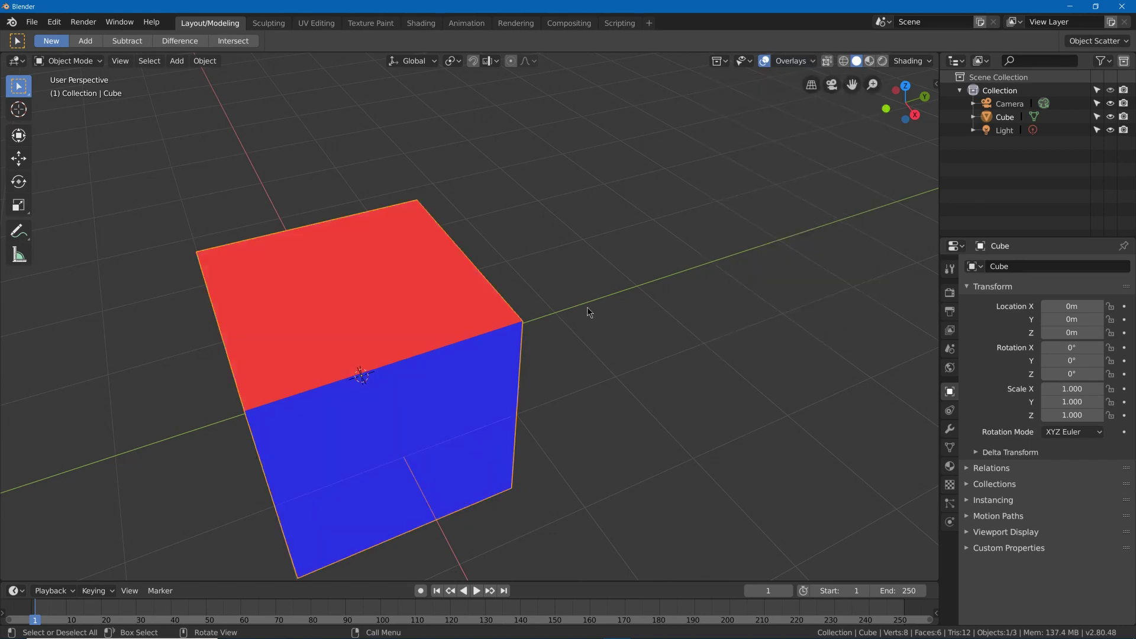
{"action": "middle_click_drag", "start_coordinate": [587, 307], "coordinate": [465, 294]}
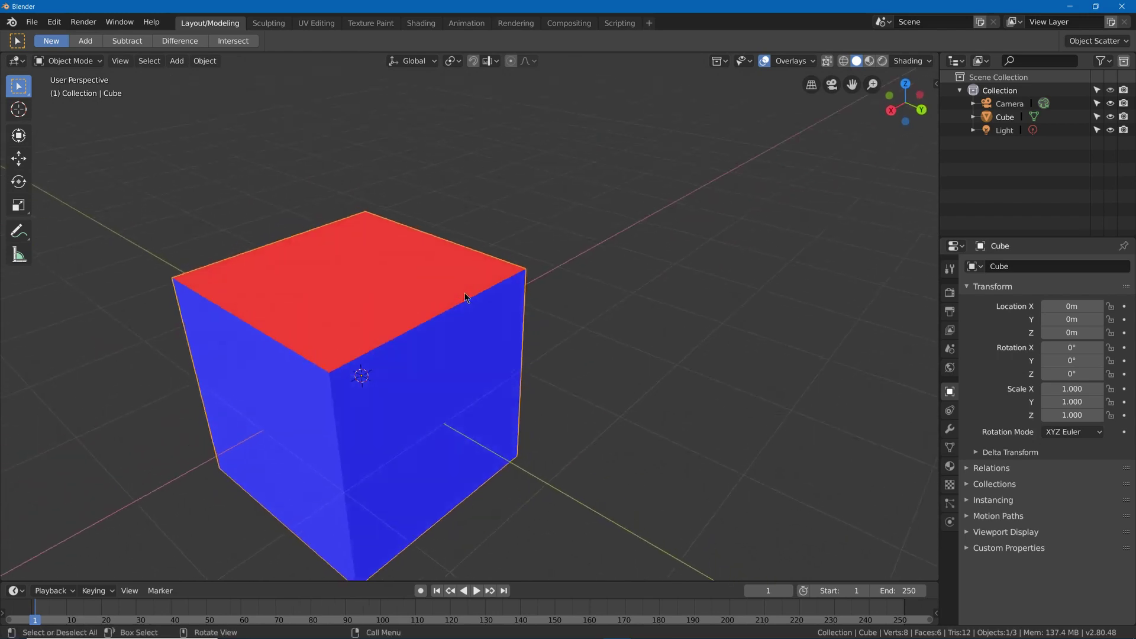
Deselect the cube, recalculate its top face's normals again in Edit Mode and return to Object Mode
{"action": "key", "text": "alt+a"}
{"action": "key", "text": "Tab"}
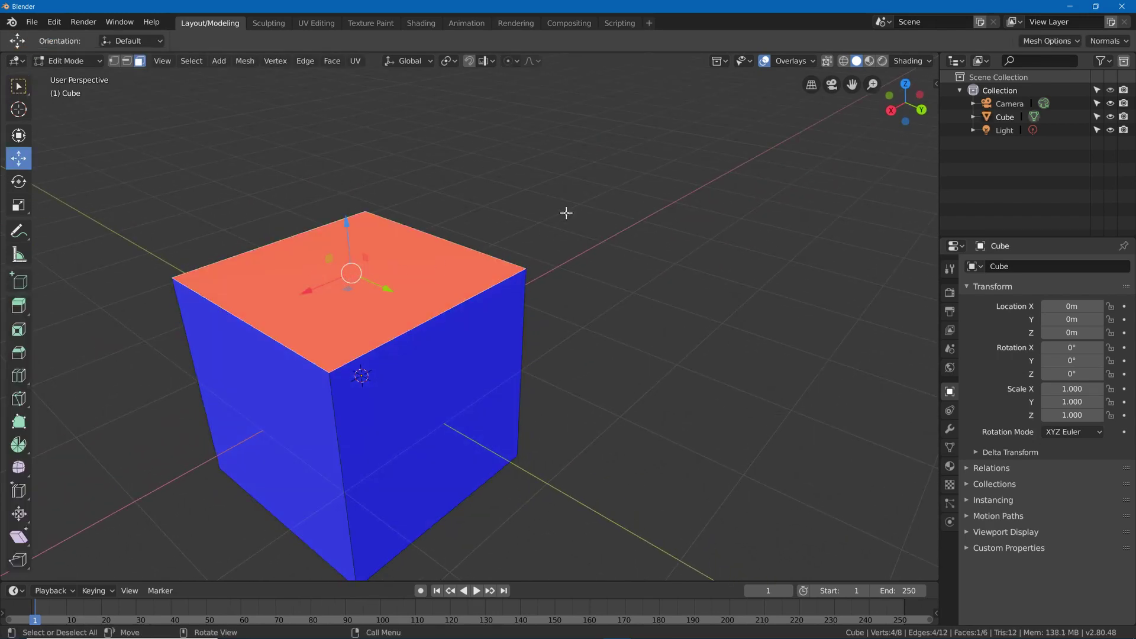
{"action": "key", "text": "ctrl+n"}
{"action": "key", "text": "Escape"}
{"action": "key", "text": "shift+n"}
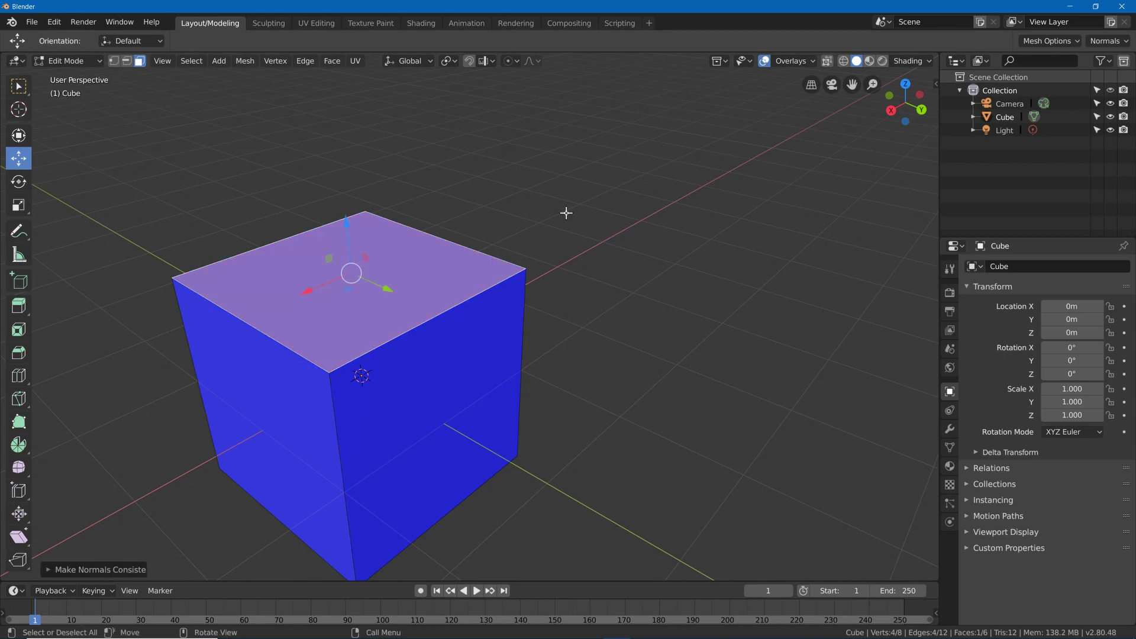
{"action": "key", "text": "Tab"}
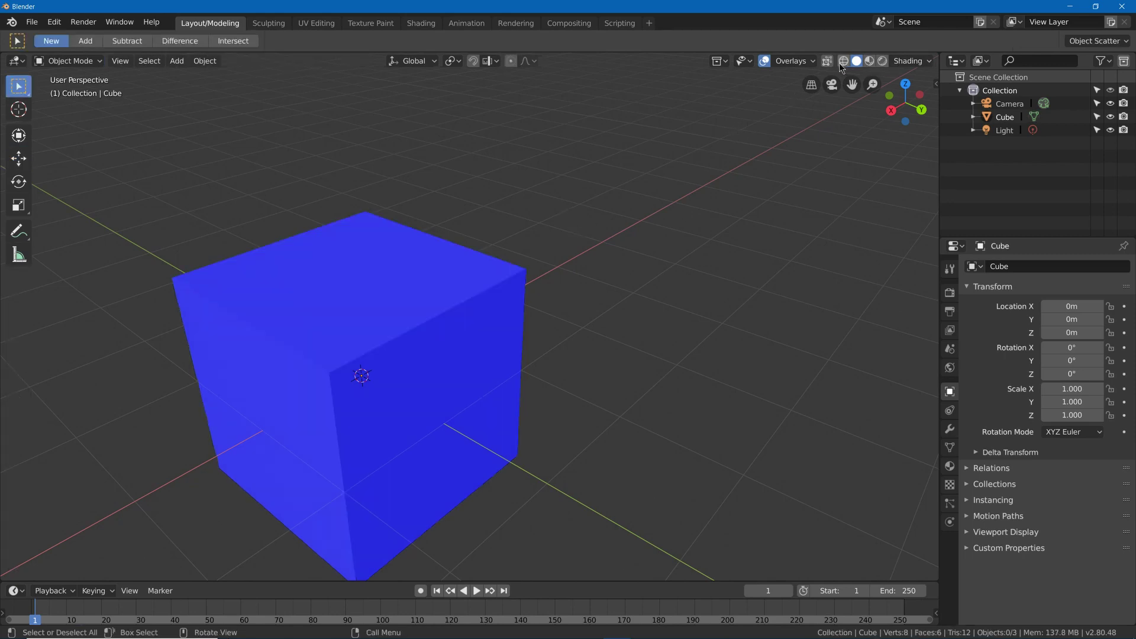
Turn off the Face Orientation overlay and set the viewport lighting to MatCap
{"action": "left_click", "coordinate": [804, 63]}
{"action": "left_click", "coordinate": [713, 315]}
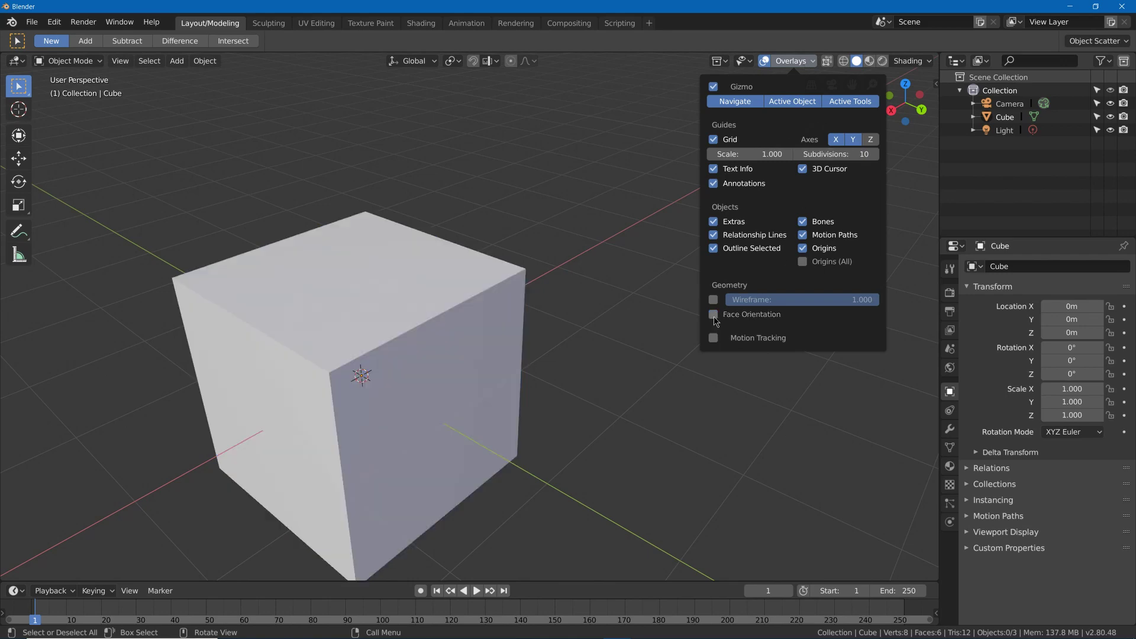
{"action": "left_click", "coordinate": [906, 62]}
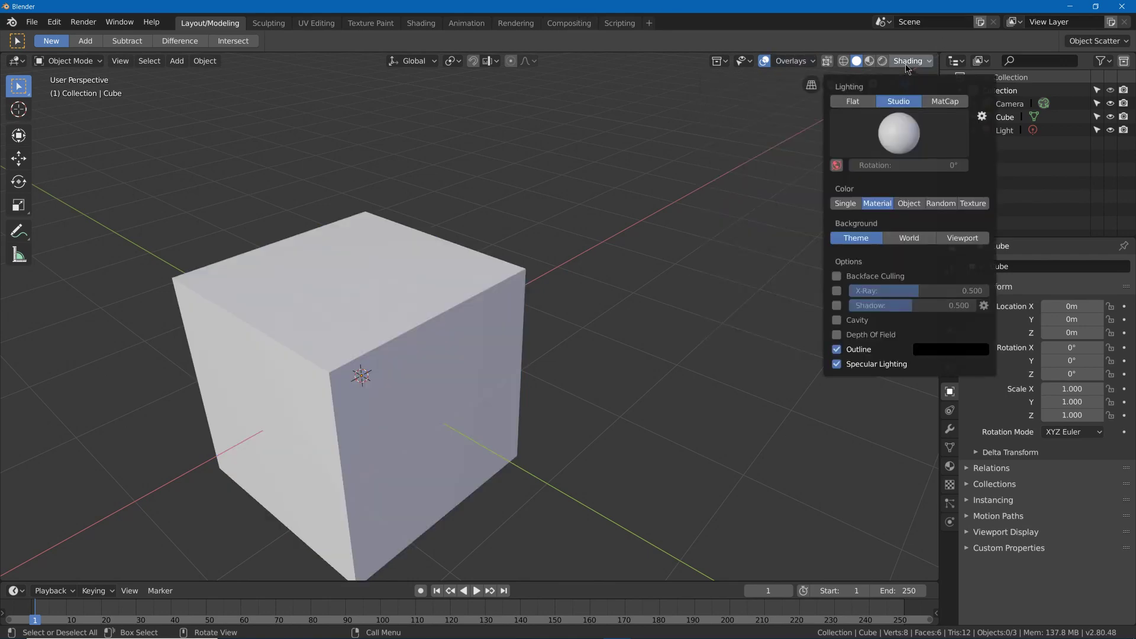
{"action": "left_click", "coordinate": [945, 102]}
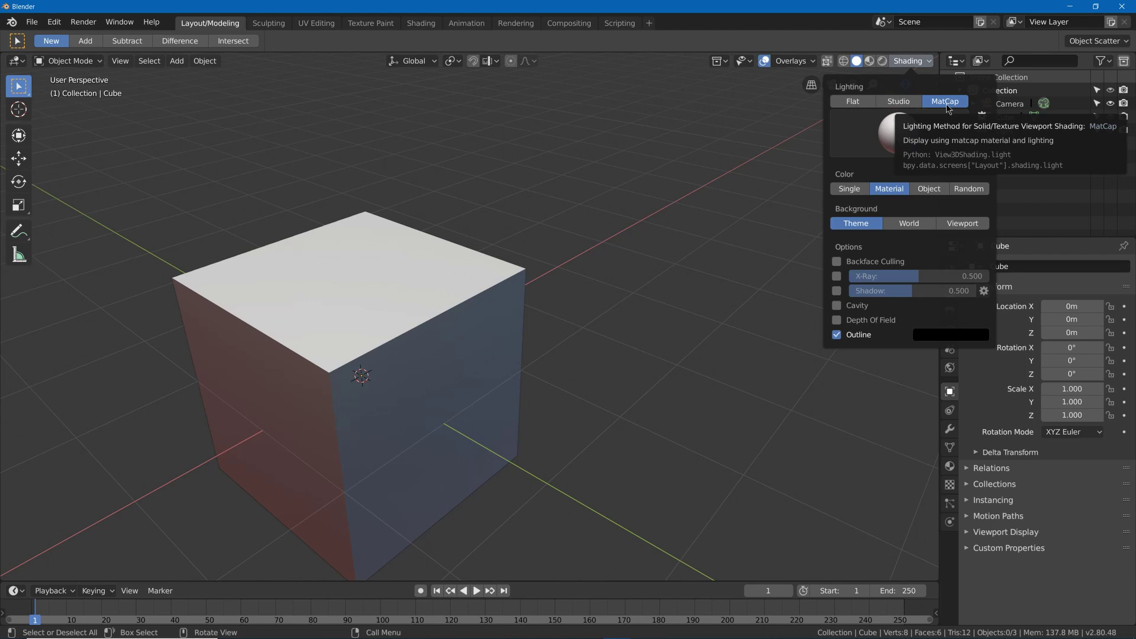
Try Backface Culling from inside the cube, comparing the view with the option on and off, and leave it off
{"action": "left_click", "coordinate": [847, 263]}
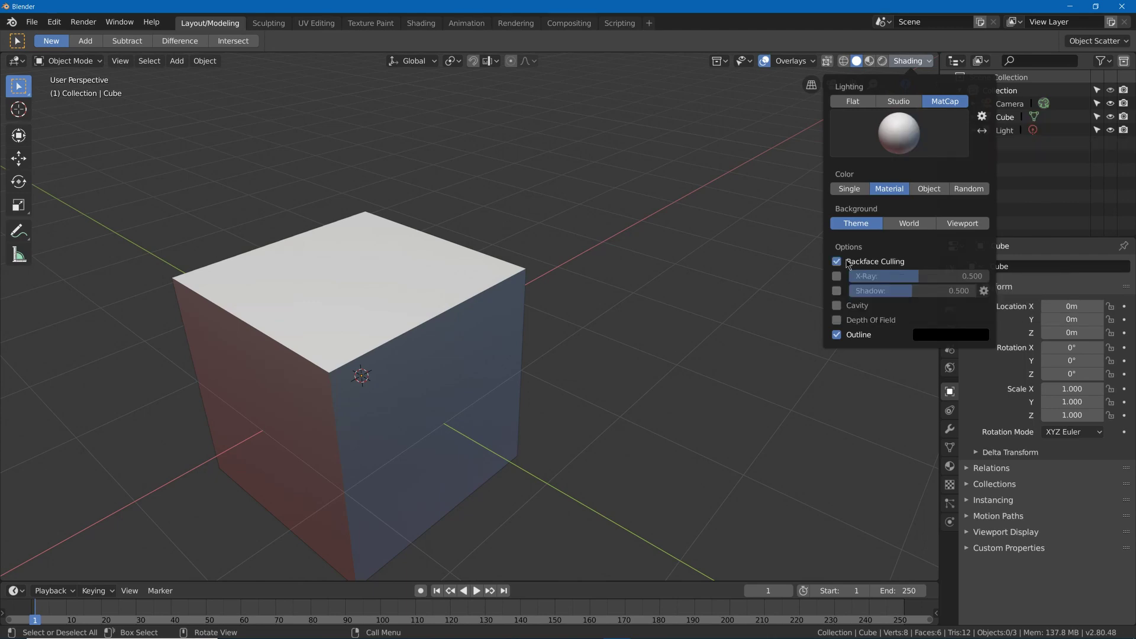
{"action": "scroll", "coordinate": [271, 299], "scroll_direction": "up", "scroll_amount": 8}
{"action": "middle_click_drag", "start_coordinate": [289, 296], "coordinate": [290, 282]}
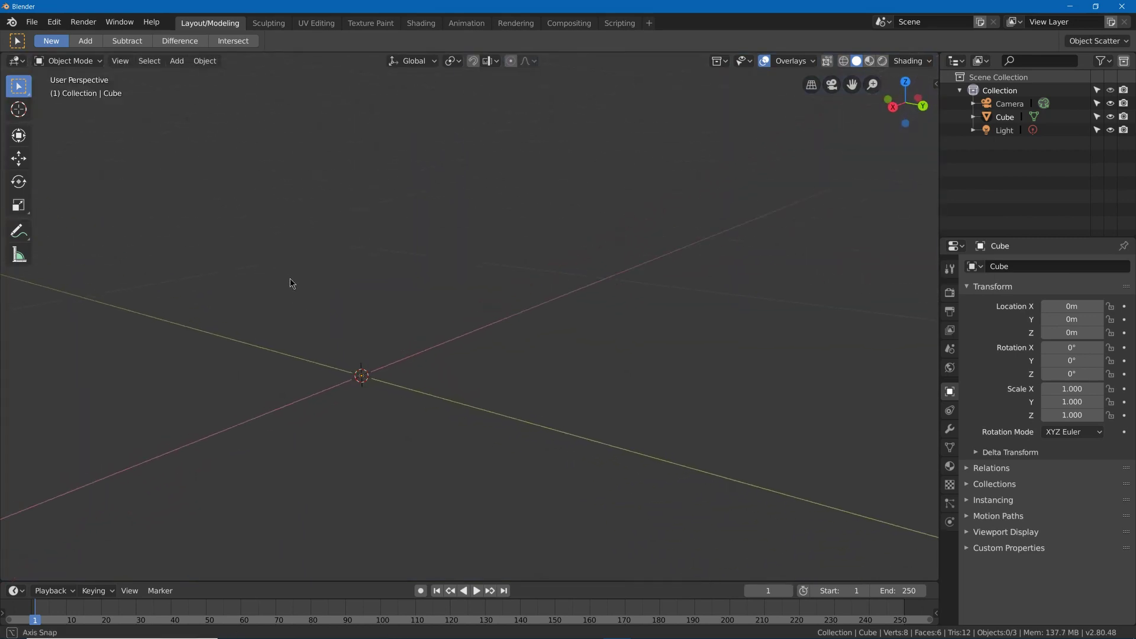
{"action": "left_click", "coordinate": [911, 61]}
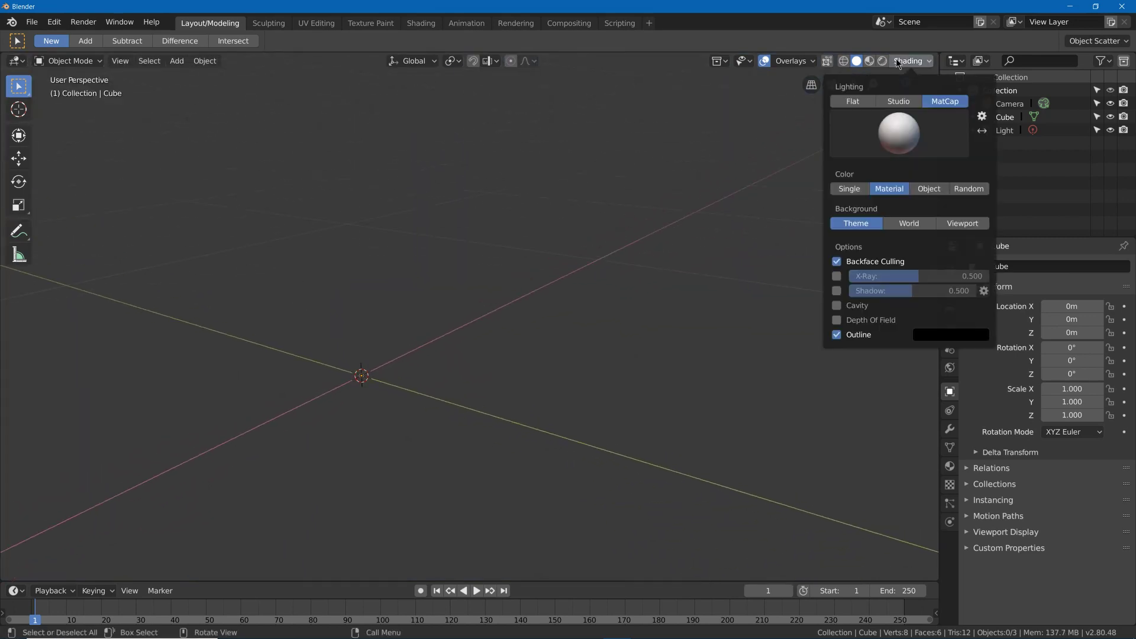
{"action": "left_click", "coordinate": [837, 262]}
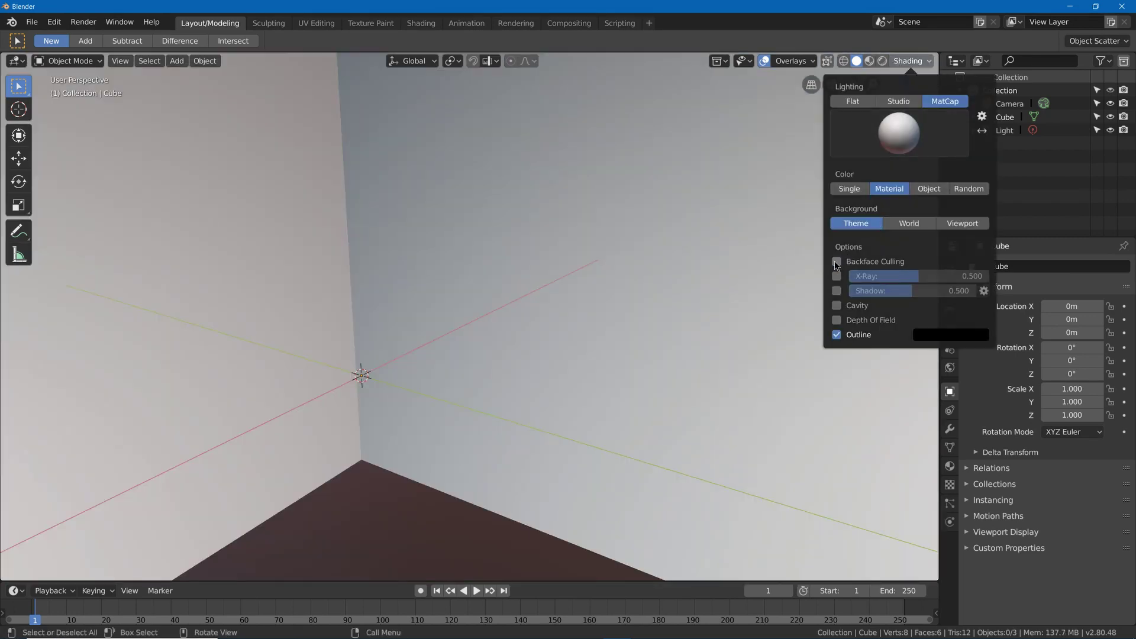
{"action": "left_click", "coordinate": [837, 261]}
{"action": "left_click", "coordinate": [836, 261]}
{"action": "scroll", "coordinate": [836, 265], "scroll_direction": "down", "scroll_amount": 8}
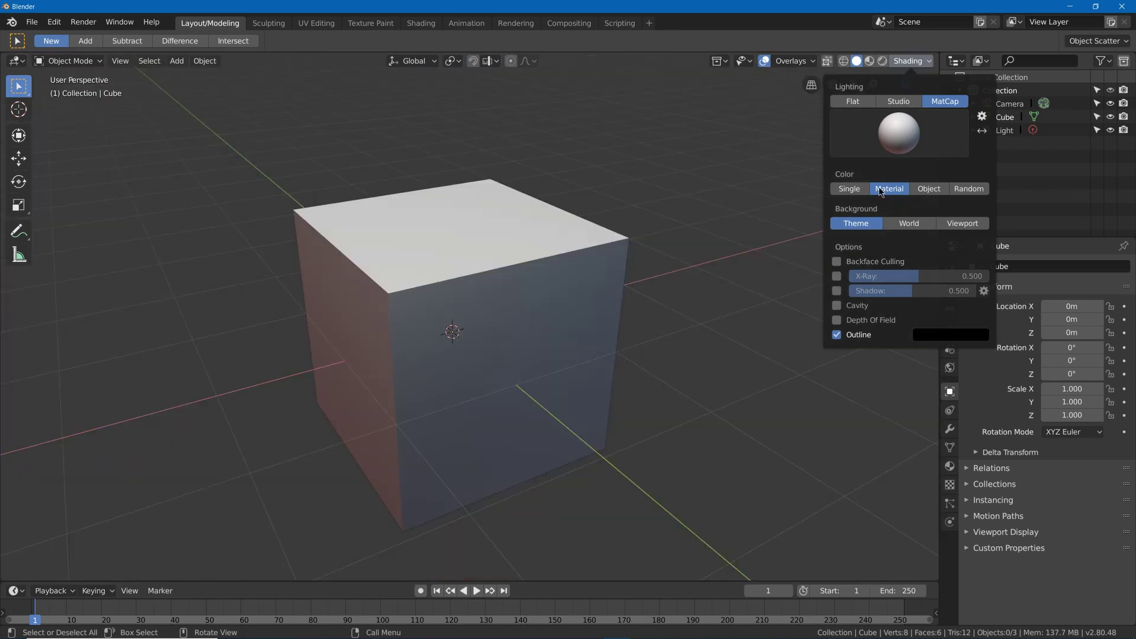
Set the viewport shading color to Random and test it with an added cylinder, undoing the addition
{"action": "left_click", "coordinate": [969, 189]}
{"action": "left_click", "coordinate": [609, 236]}
{"action": "key", "text": "shift+a"}
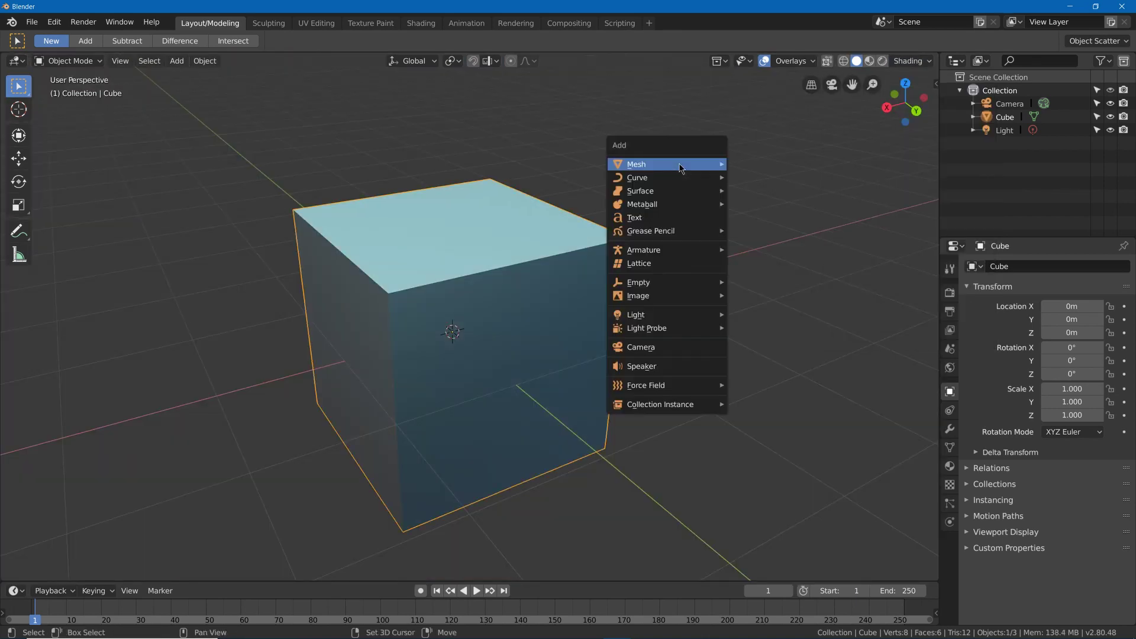
{"action": "mouse_move", "coordinate": [683, 165]}
{"action": "left_click", "coordinate": [762, 230]}
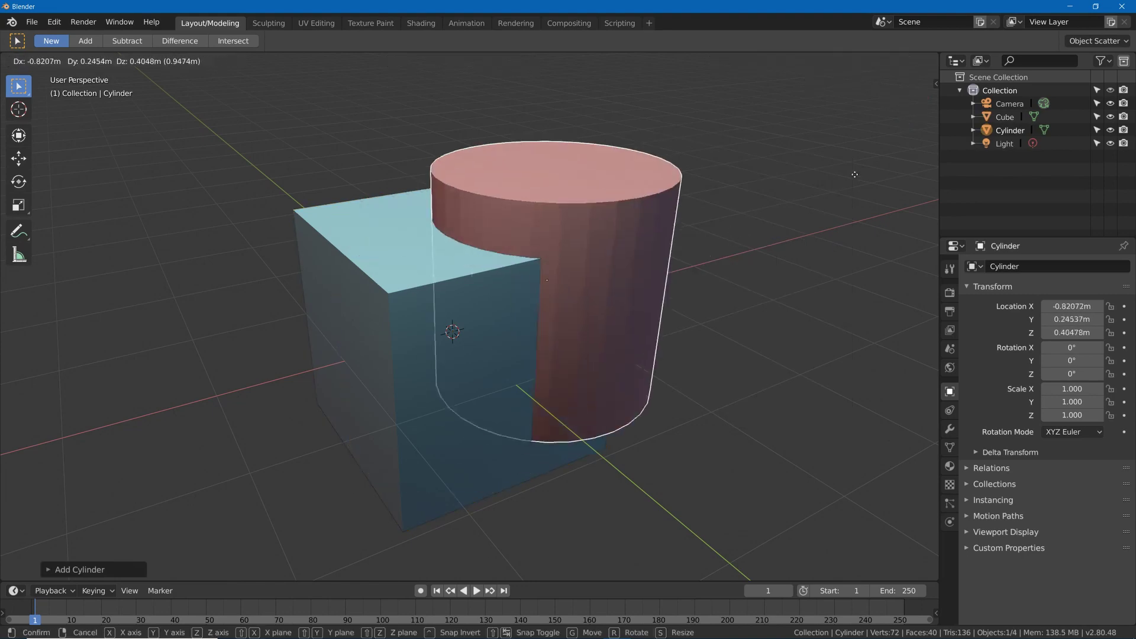
{"action": "key", "text": "ctrl+z"}
Enable Cavity in the viewport shading, comparing the cube with it off and on
{"action": "left_click", "coordinate": [911, 61]}
{"action": "left_click", "coordinate": [853, 309]}
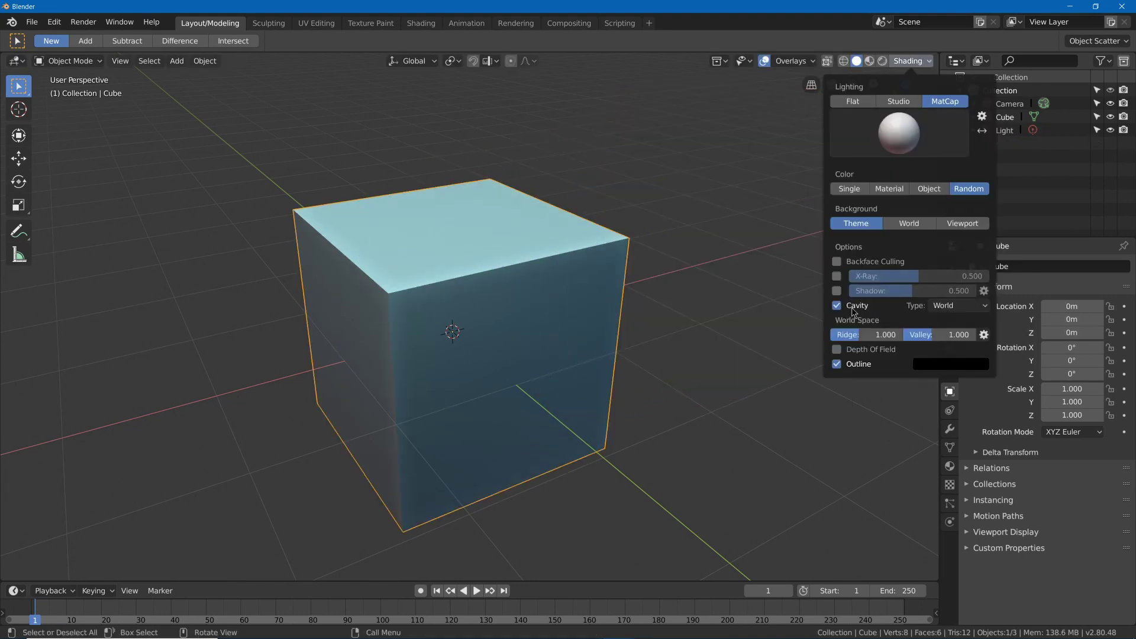
{"action": "left_click", "coordinate": [852, 307]}
{"action": "left_click", "coordinate": [852, 307]}
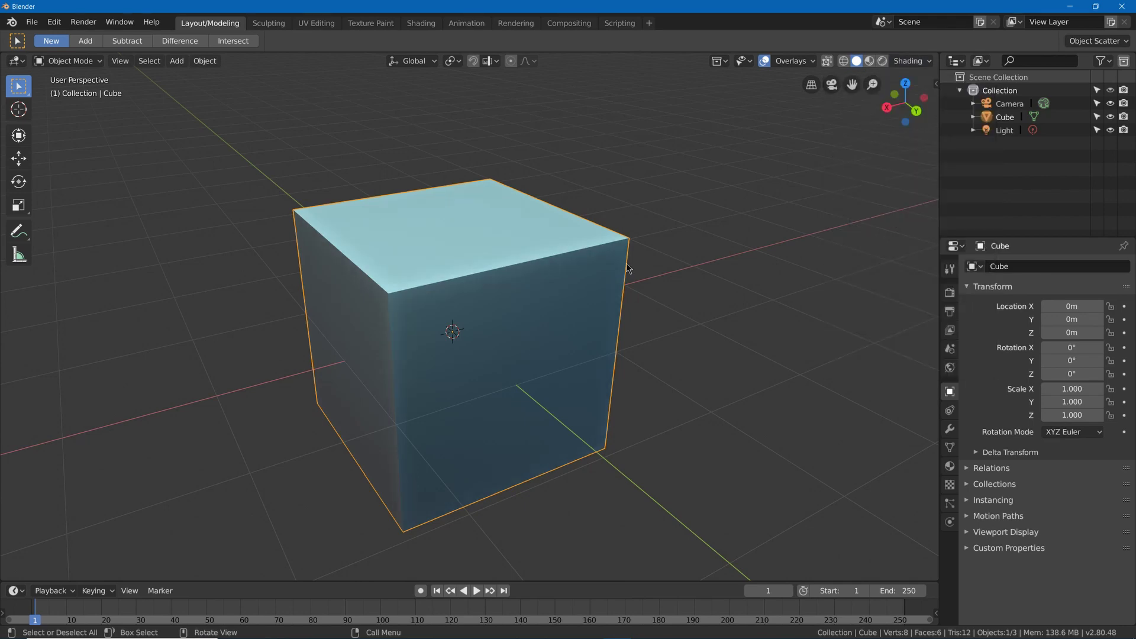
{"action": "key", "text": "Home"}
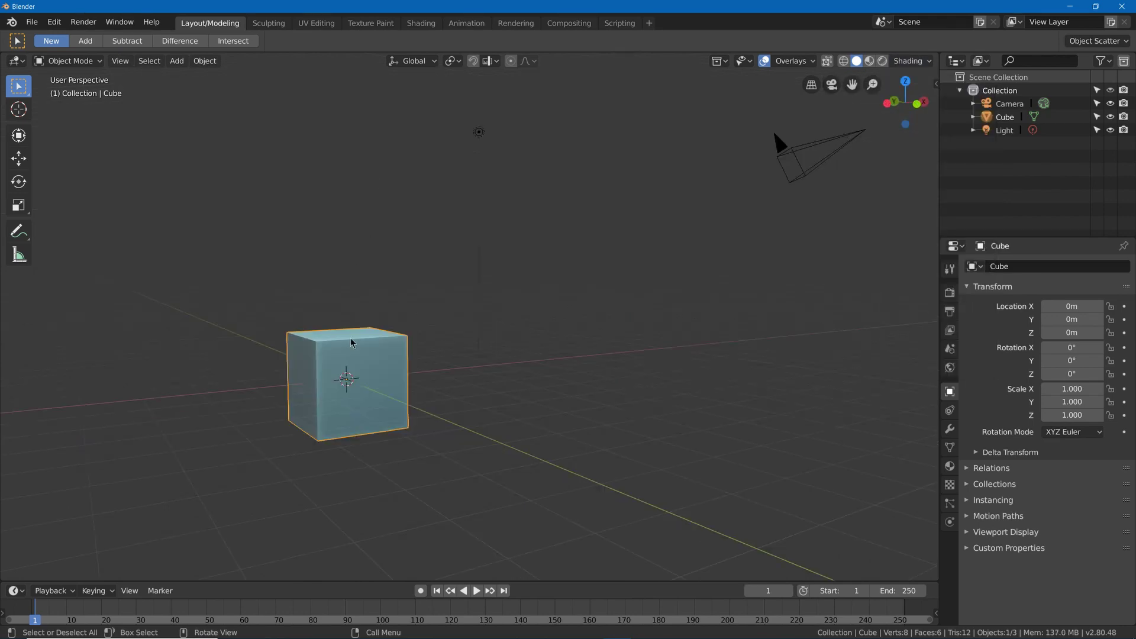
Shade the cube smooth and enable Auto Smooth in its mesh normals
{"action": "right_click", "coordinate": [351, 342]}
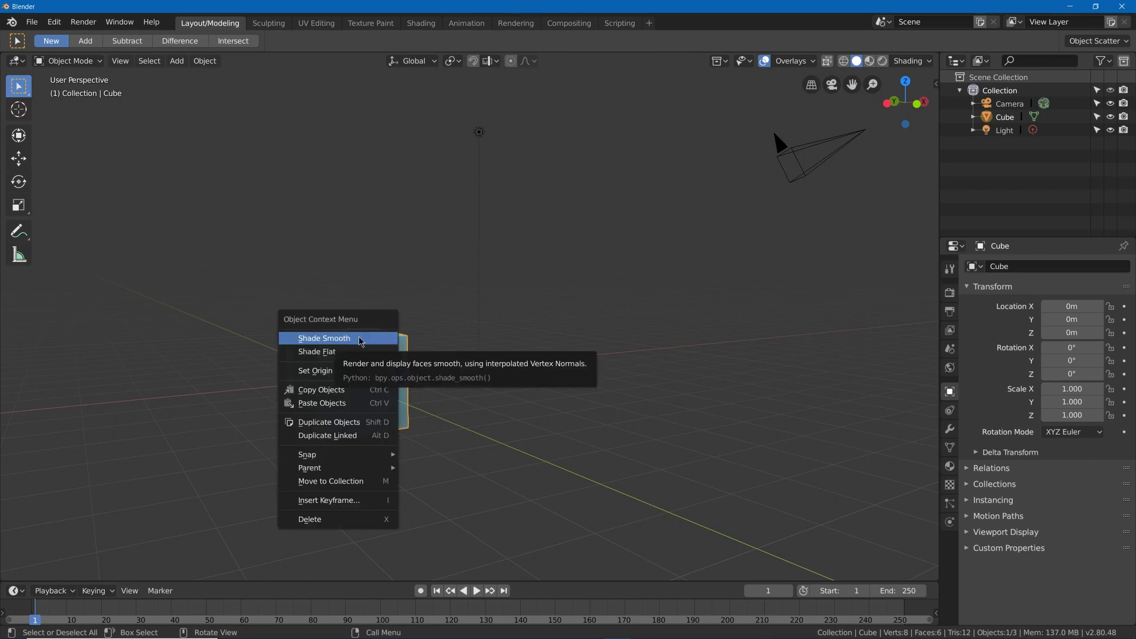
{"action": "right_click", "coordinate": [363, 335]}
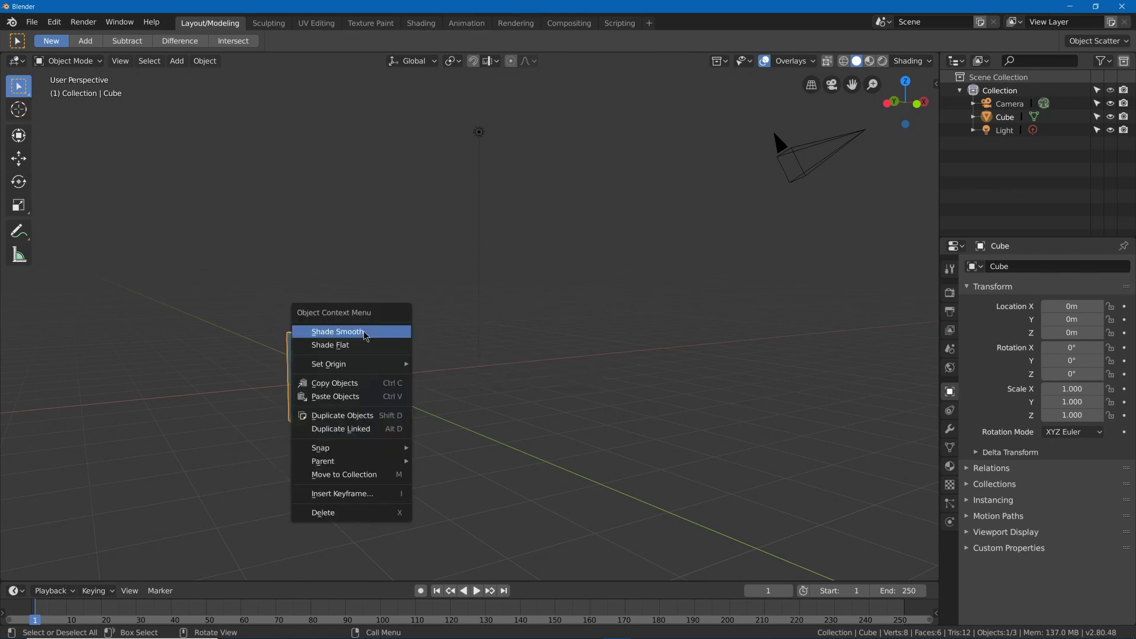
{"action": "left_click", "coordinate": [364, 336]}
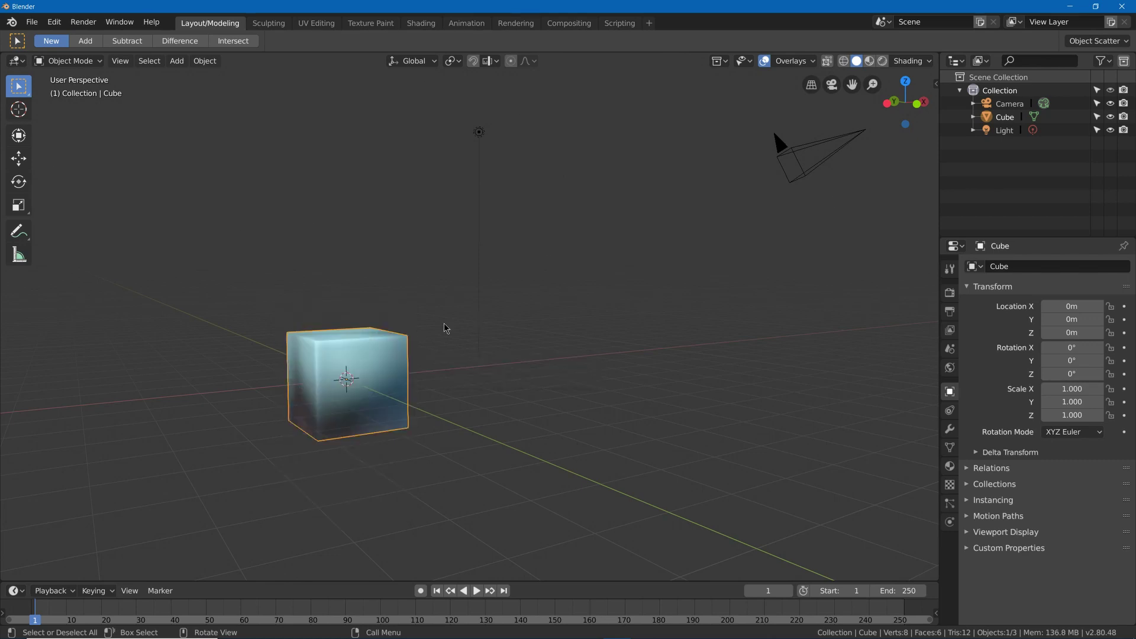
{"action": "left_click", "coordinate": [948, 448]}
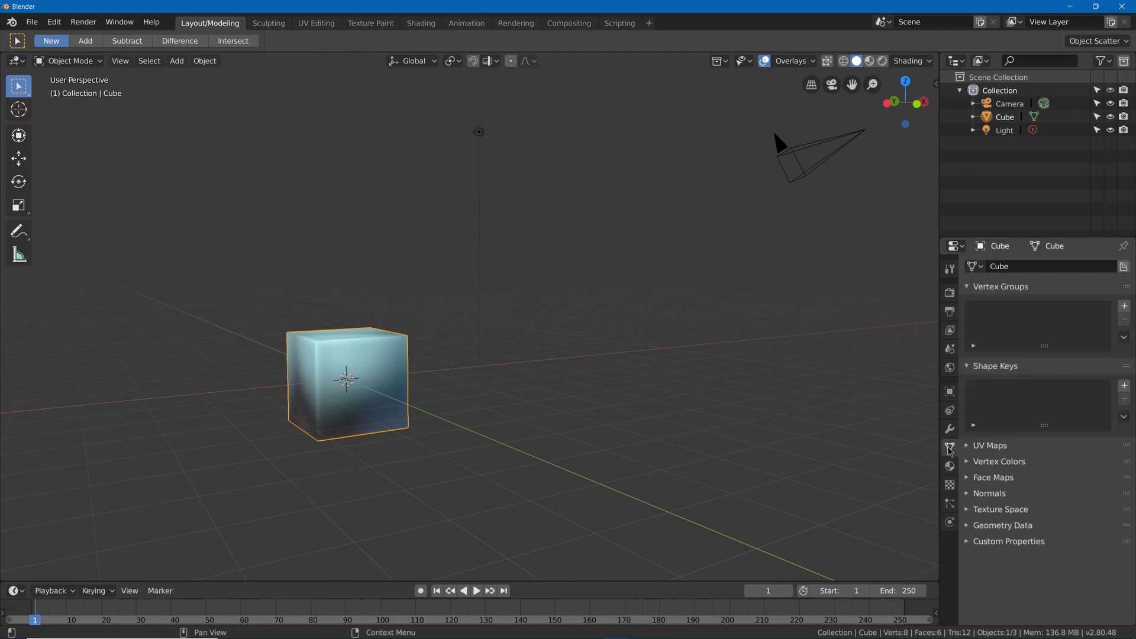
{"action": "left_click", "coordinate": [975, 494]}
{"action": "left_click", "coordinate": [987, 532]}
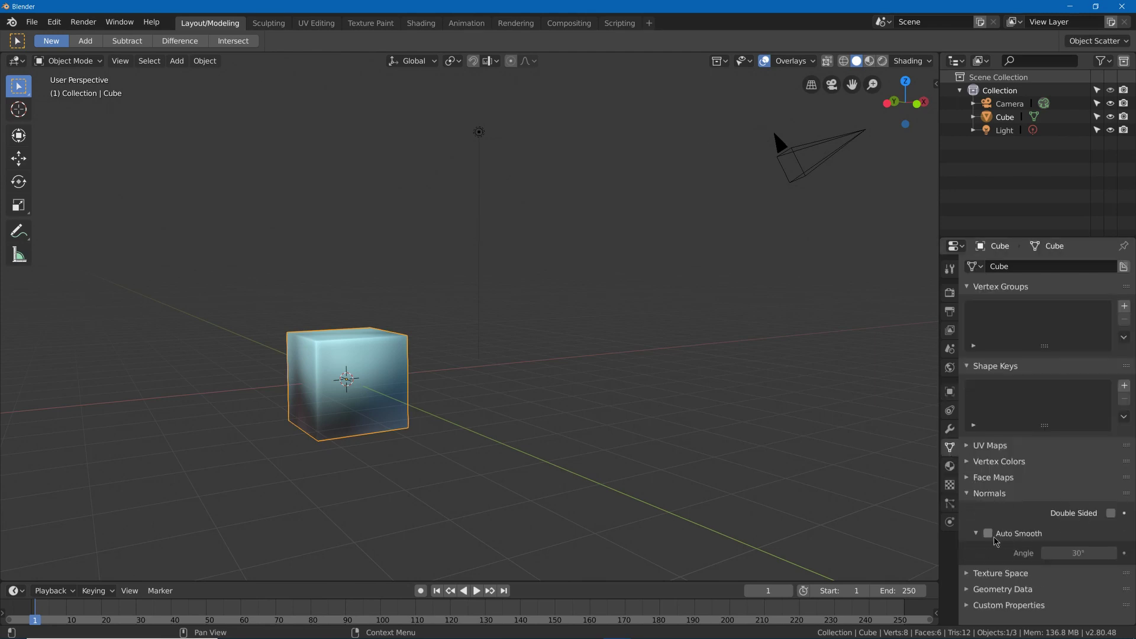
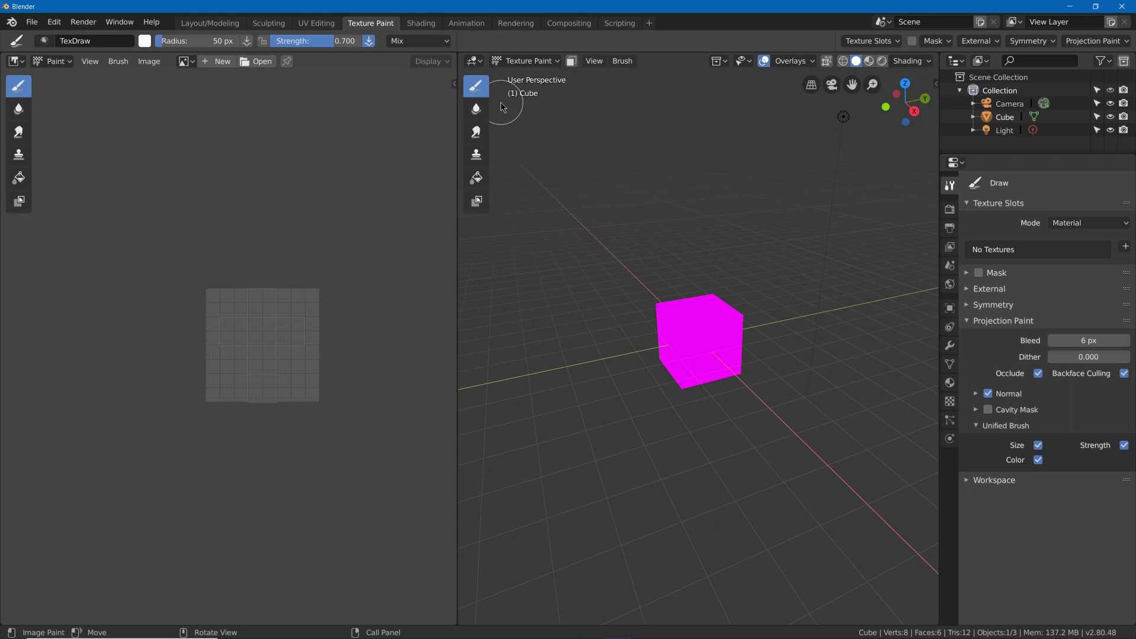
Split the Texture Paint workspace's image editor horizontally and change the lower area to a Shader Editor
{"action": "key", "text": "ctrl+z"}
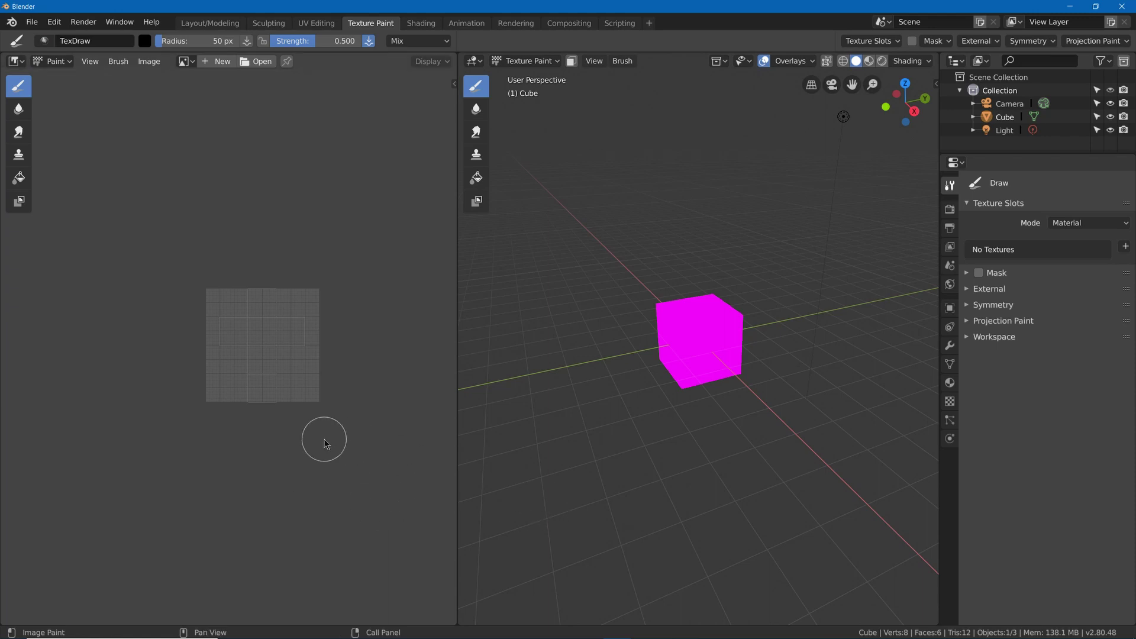
{"action": "right_click", "coordinate": [458, 544]}
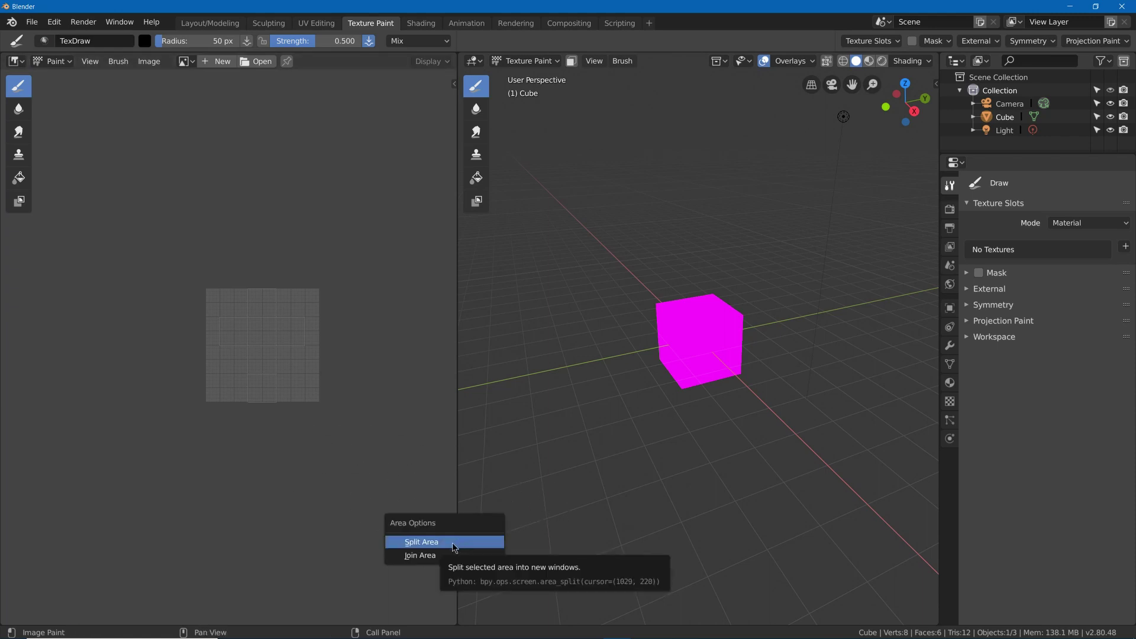
{"action": "left_click", "coordinate": [454, 547]}
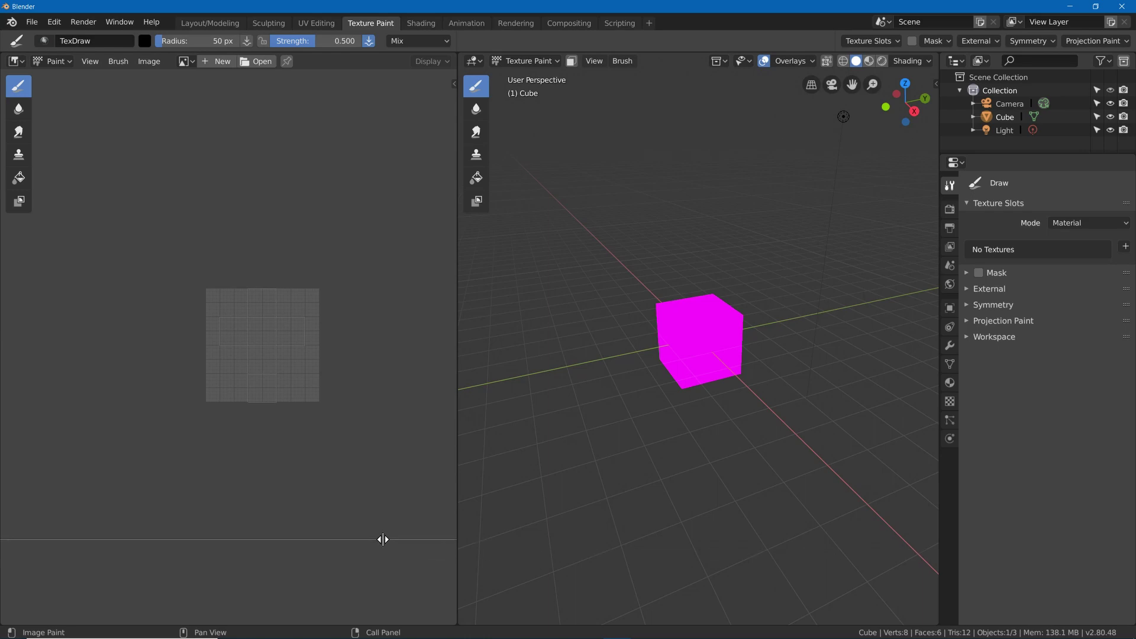
{"action": "left_click", "coordinate": [369, 520]}
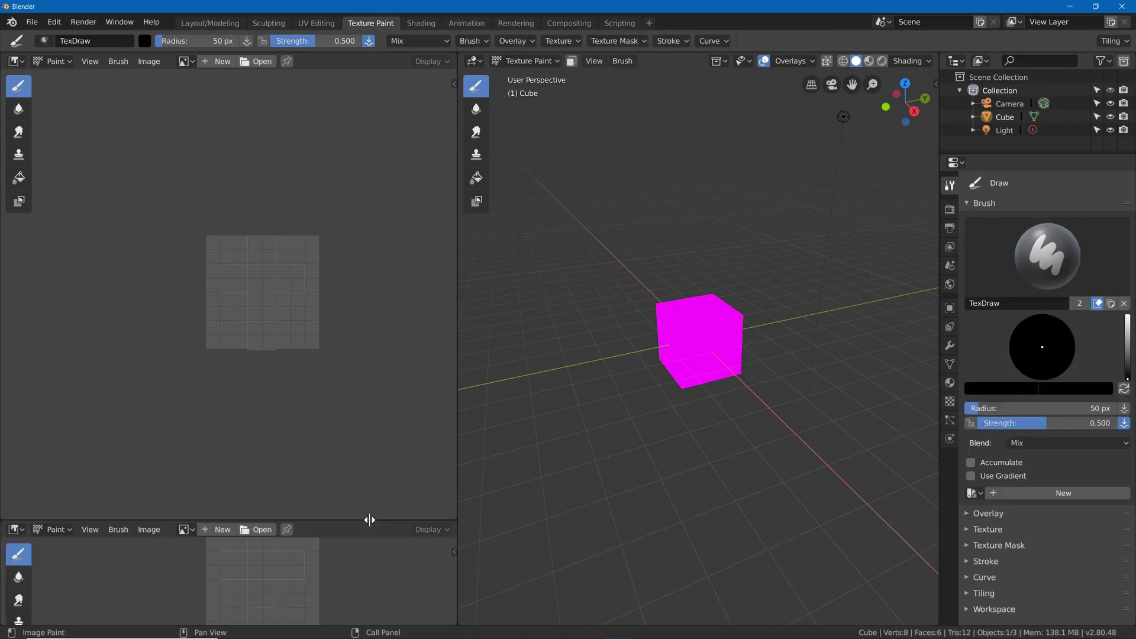
{"action": "left_click", "coordinate": [17, 530]}
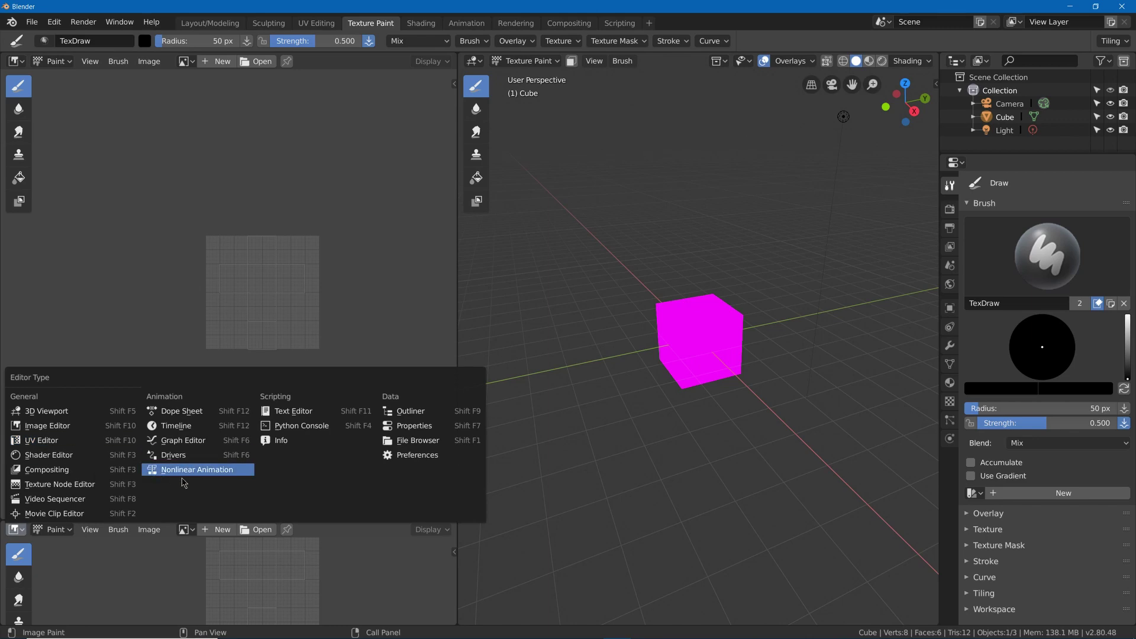
{"action": "left_click", "coordinate": [82, 456]}
Enlarge the image view and extend the Shader Editor area upward in the Texture Paint workspace
{"action": "middle_click_drag", "start_coordinate": [192, 570], "coordinate": [221, 551]}
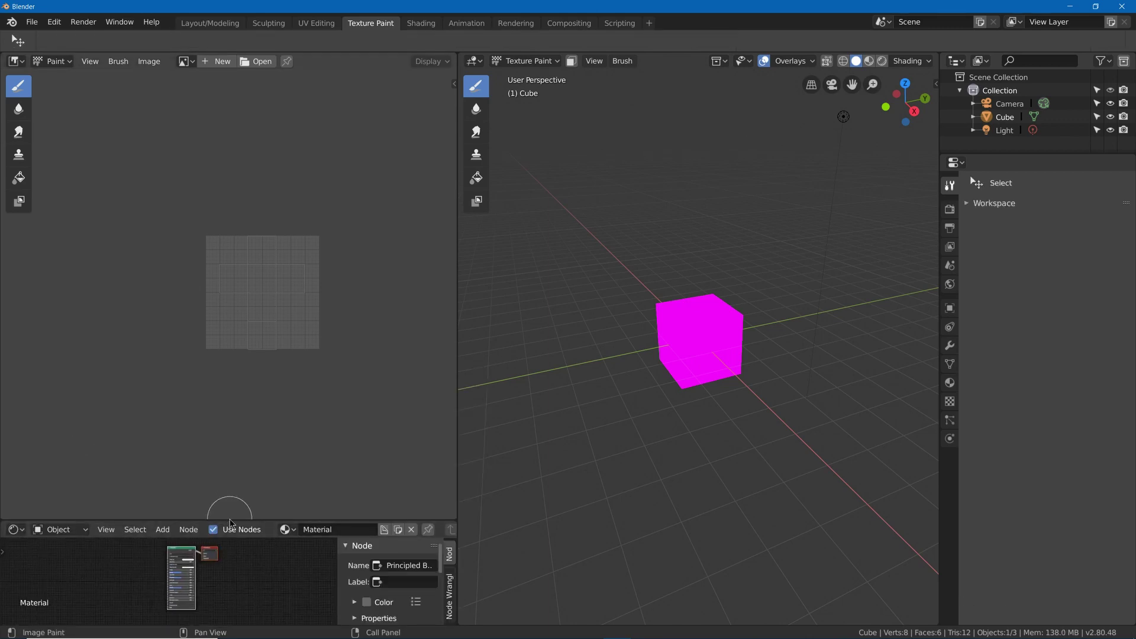
{"action": "scroll", "coordinate": [258, 278], "scroll_direction": "up", "scroll_amount": 5}
{"action": "key", "text": "Home"}
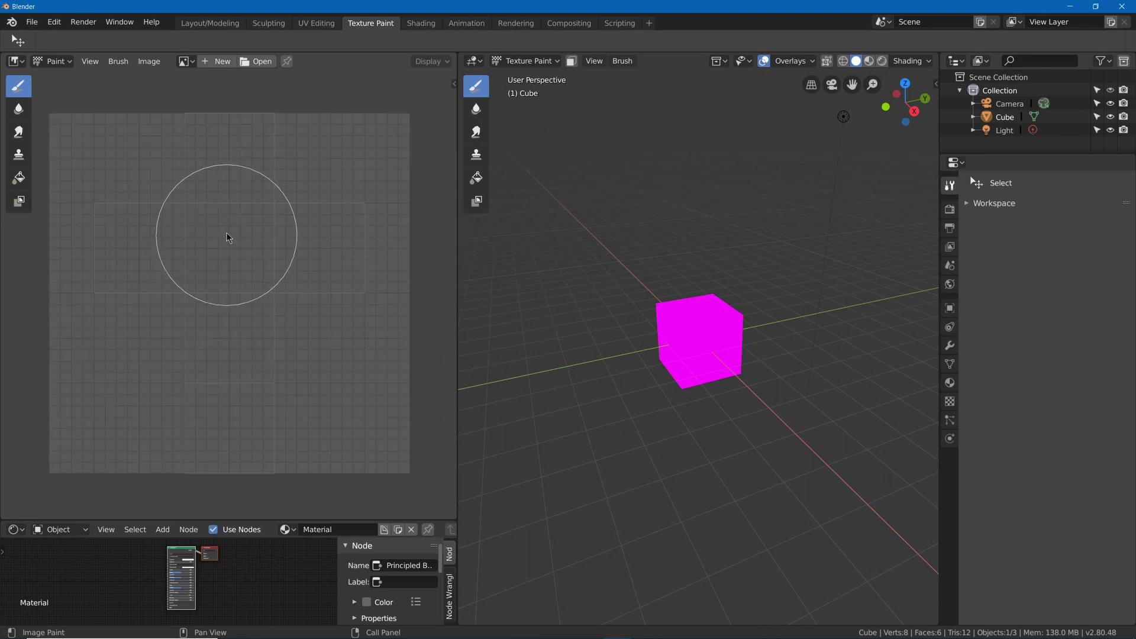
{"action": "left_click_drag", "start_coordinate": [240, 520], "coordinate": [284, 201]}
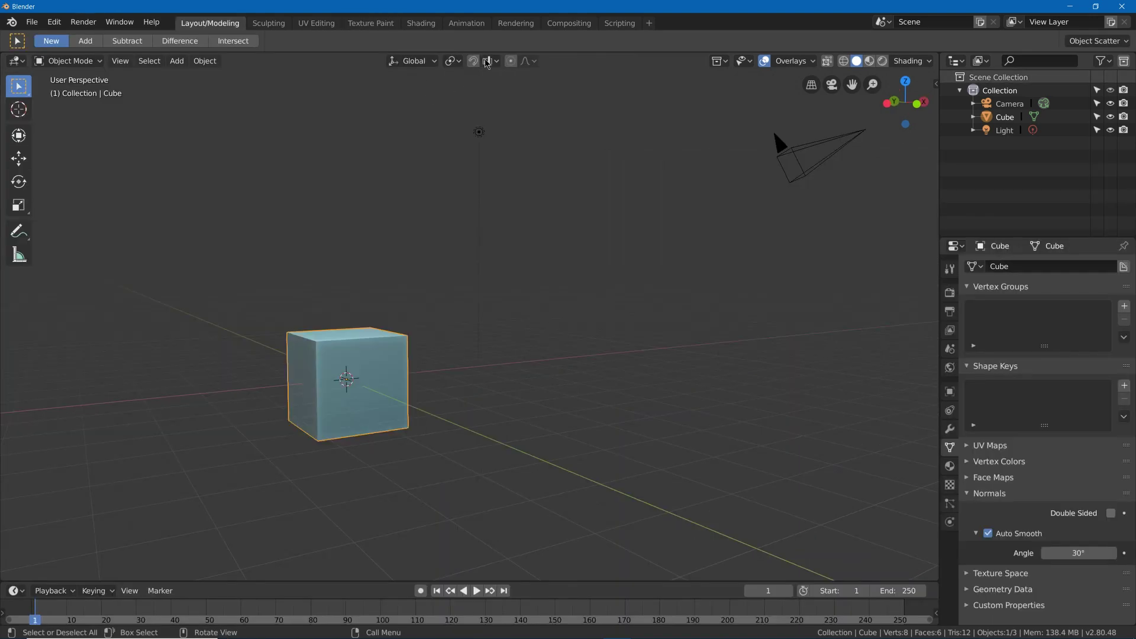
Set the snapping target to Vertex and activate the Move tool
{"action": "left_click", "coordinate": [487, 61]}
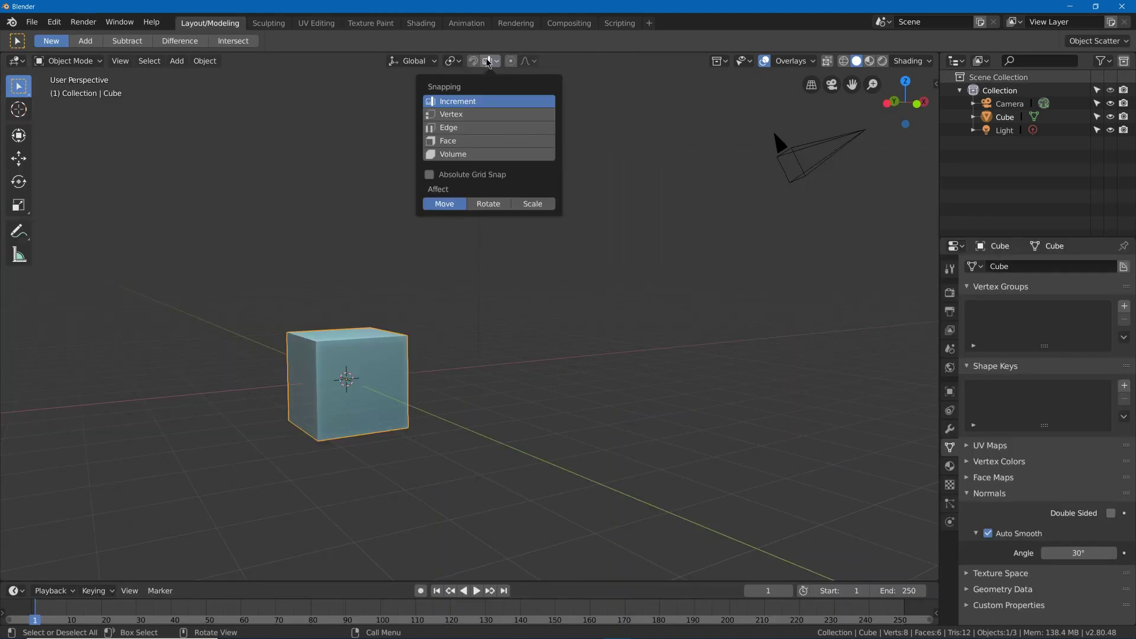
{"action": "left_click", "coordinate": [463, 115]}
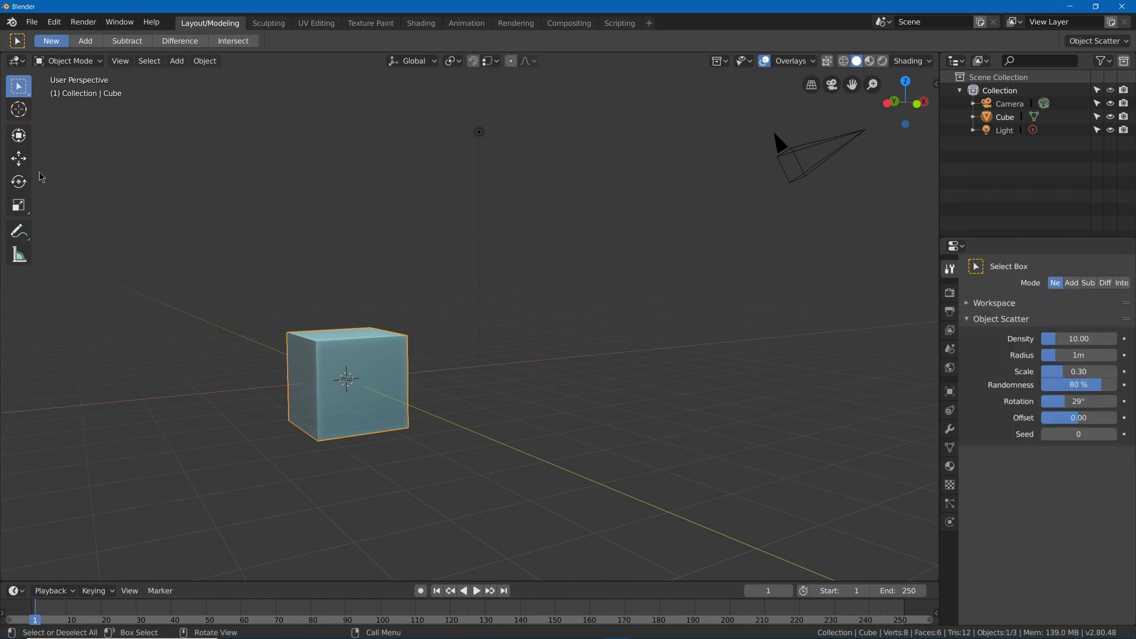
{"action": "left_click", "coordinate": [19, 158]}
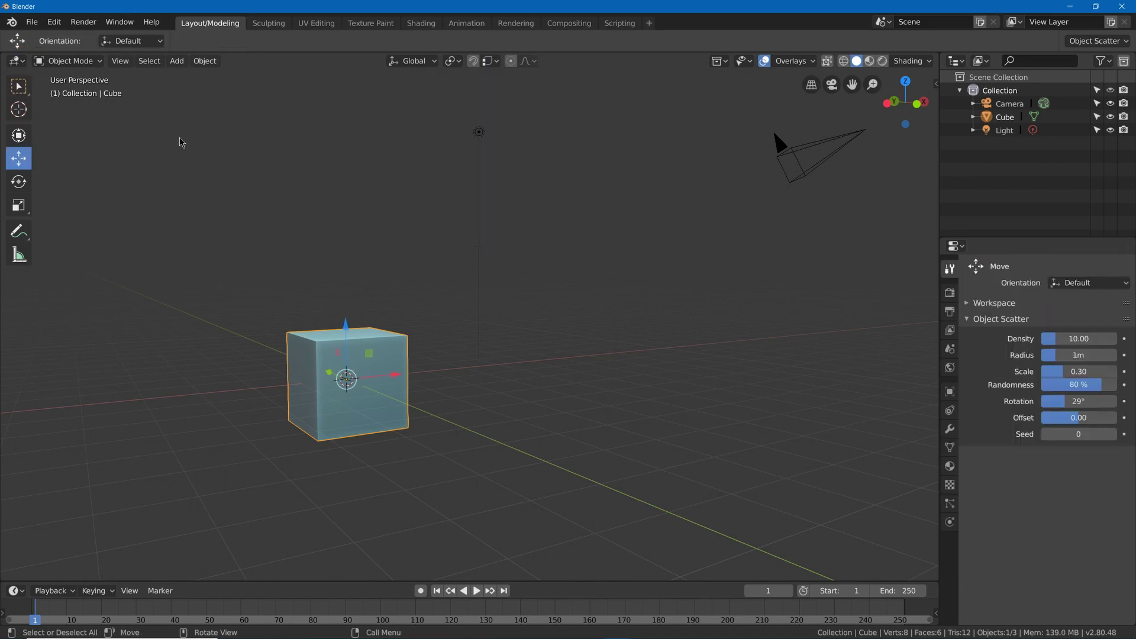
Clear the cube's face selection in Edit Mode and return to Object Mode
{"action": "key", "text": "Tab"}
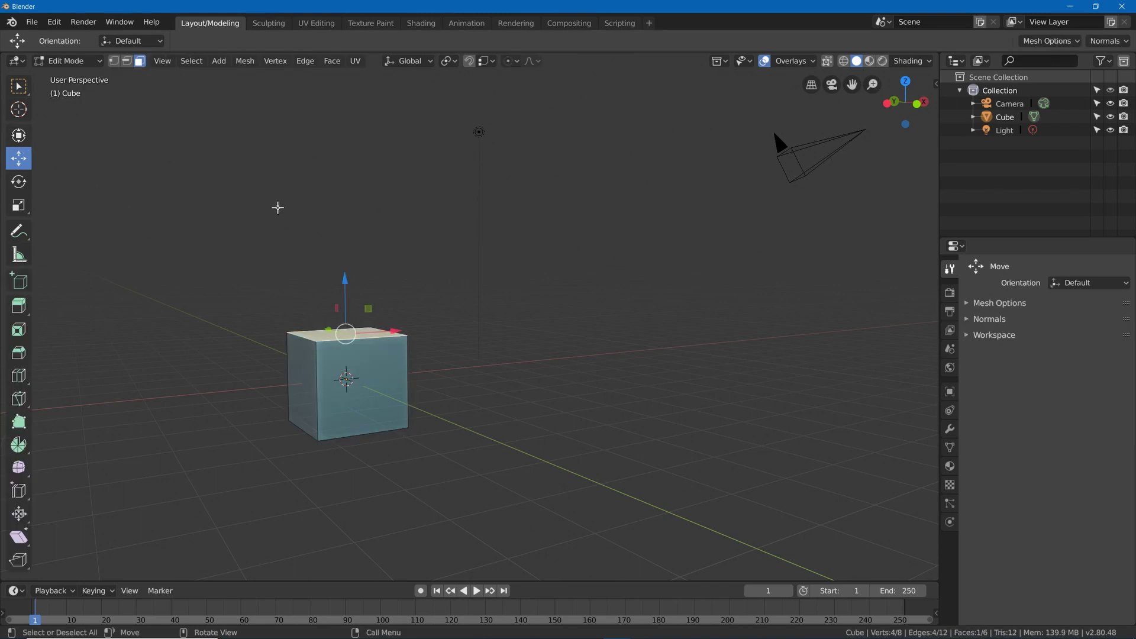
{"action": "key", "text": "alt+a"}
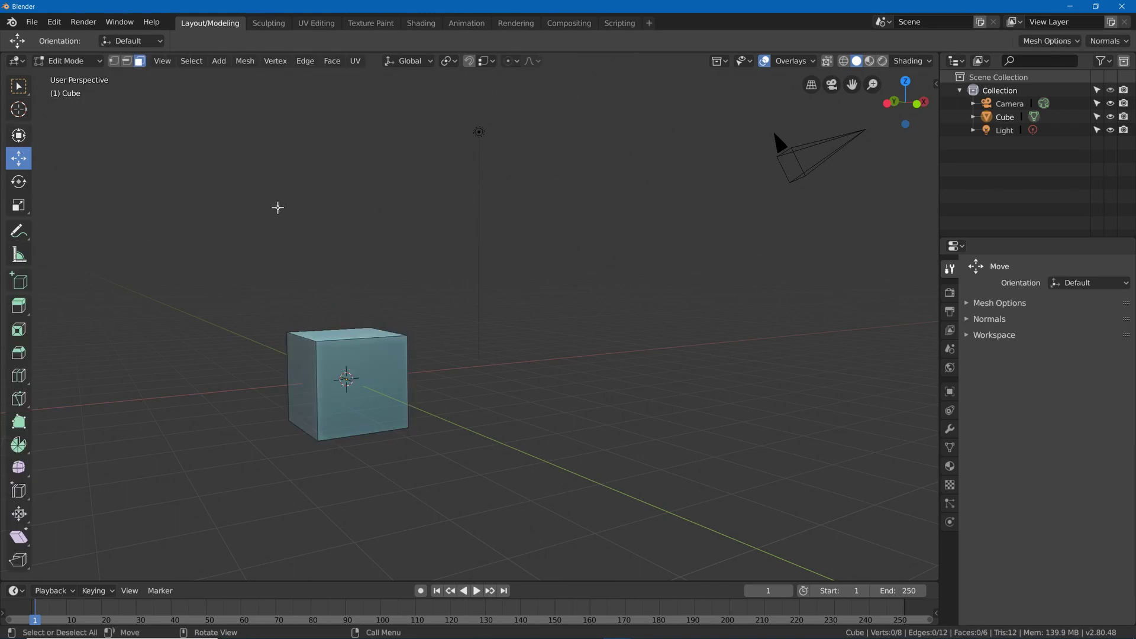
{"action": "key", "text": "ctrl+shift+s"}
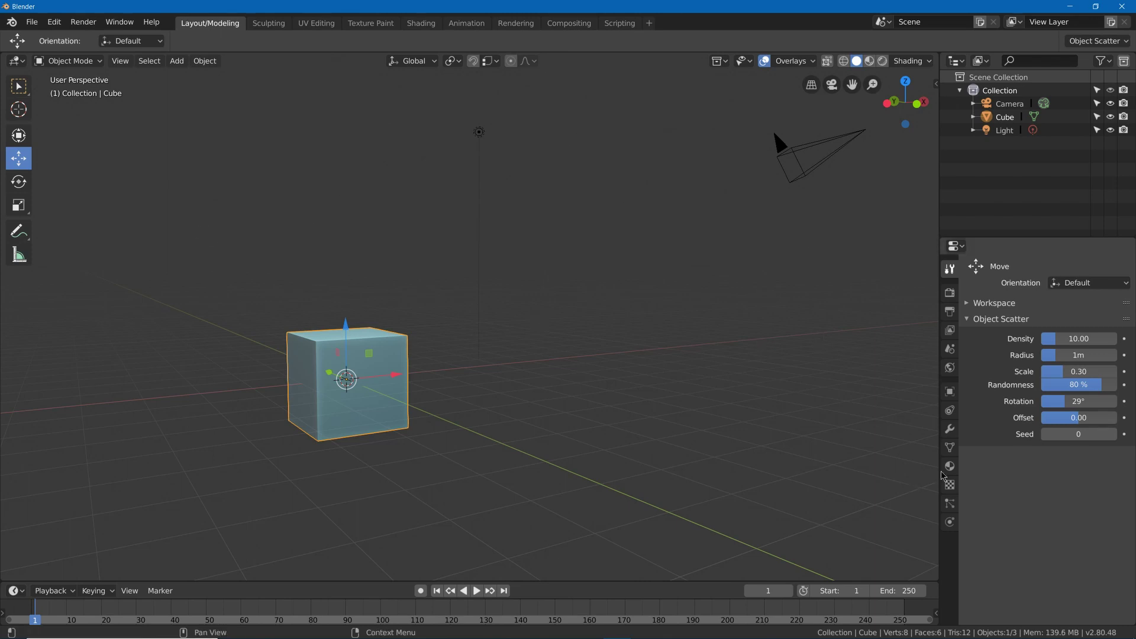
Add the cube mesh's Auto Smooth option to Quick Favorites and bring up the available options for its Angle value
{"action": "left_click", "coordinate": [948, 449]}
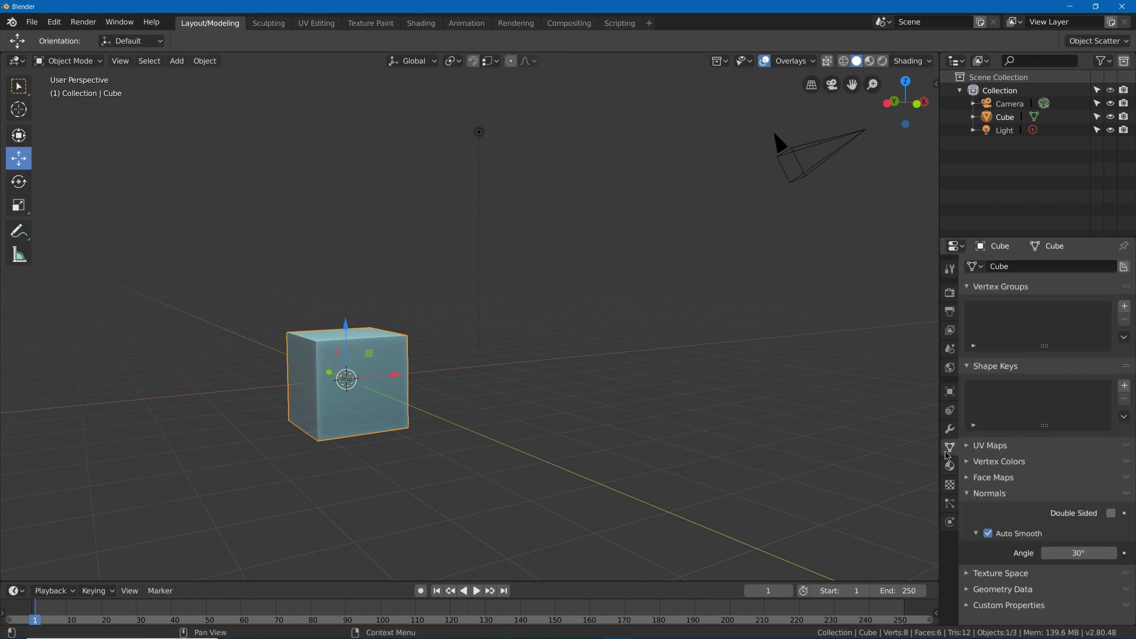
{"action": "right_click", "coordinate": [986, 535]}
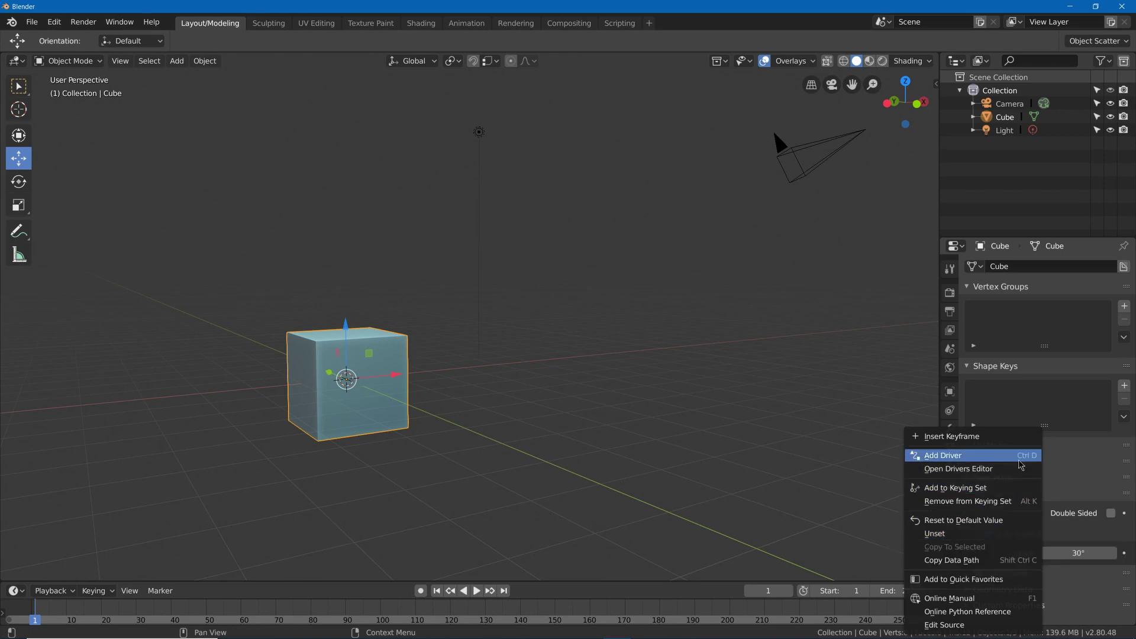
{"action": "left_click", "coordinate": [994, 579]}
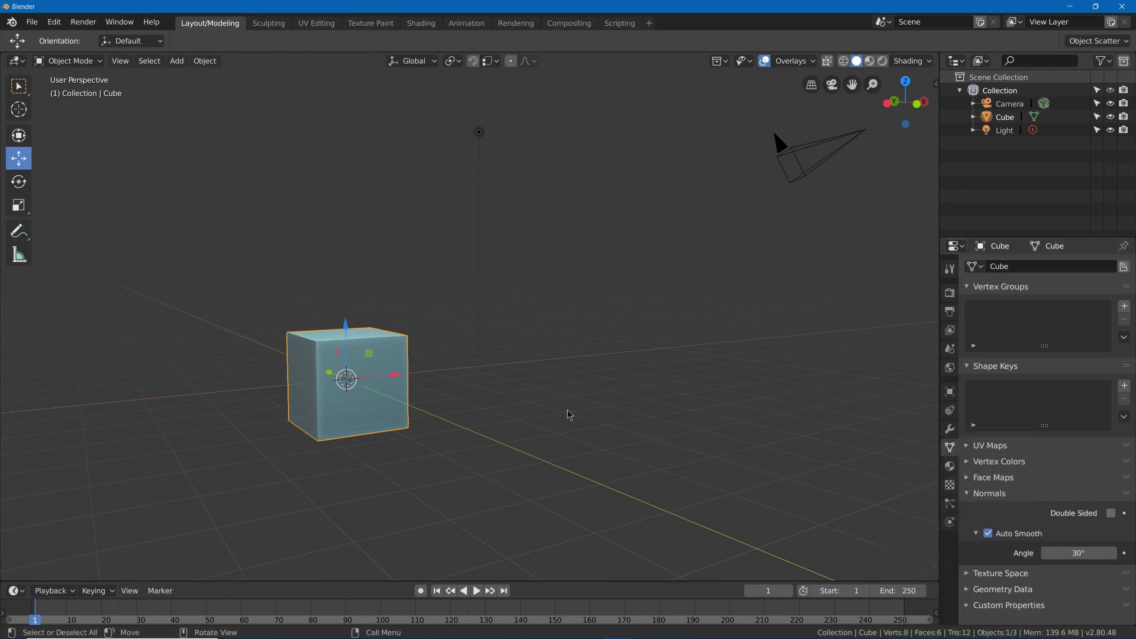
{"action": "key", "text": "q"}
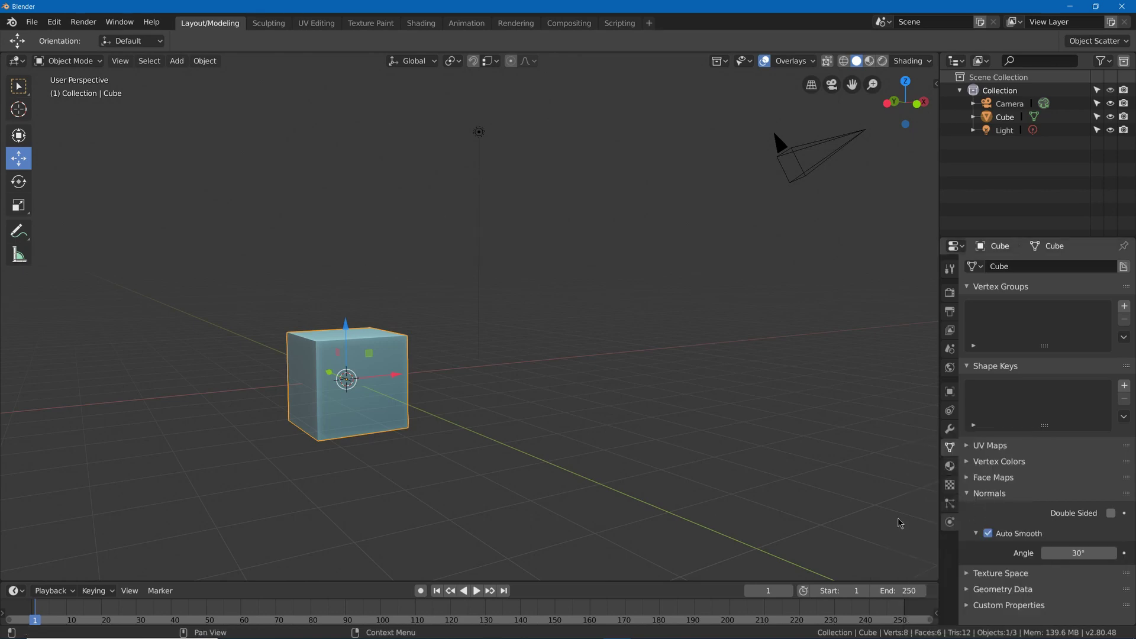
{"action": "right_click", "coordinate": [1065, 550]}
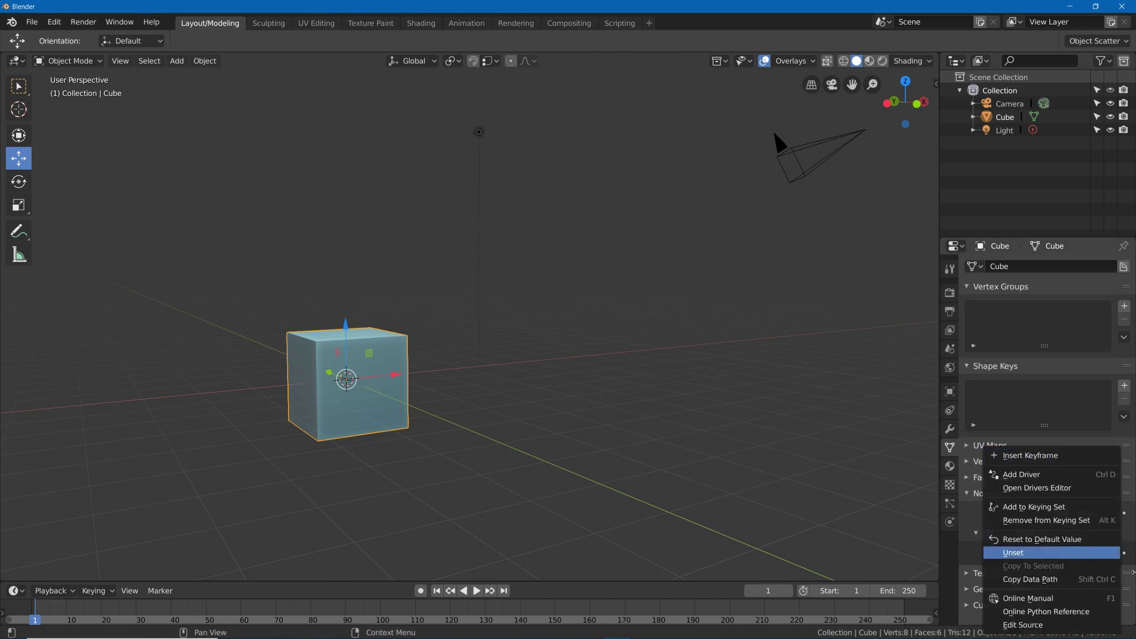
{"action": "right_click", "coordinate": [1083, 553]}
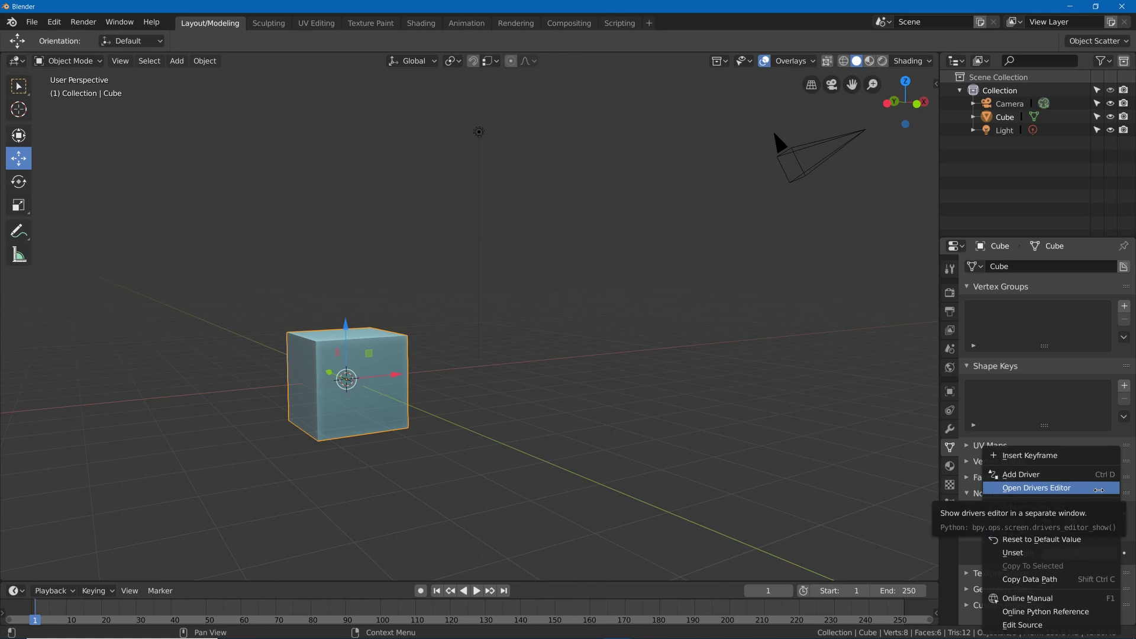
Bring up the Add to Quick Favorites option for the FBX (.fbx) export command and dismiss it
{"action": "left_click", "coordinate": [32, 22]}
{"action": "mouse_move", "coordinate": [107, 279]}
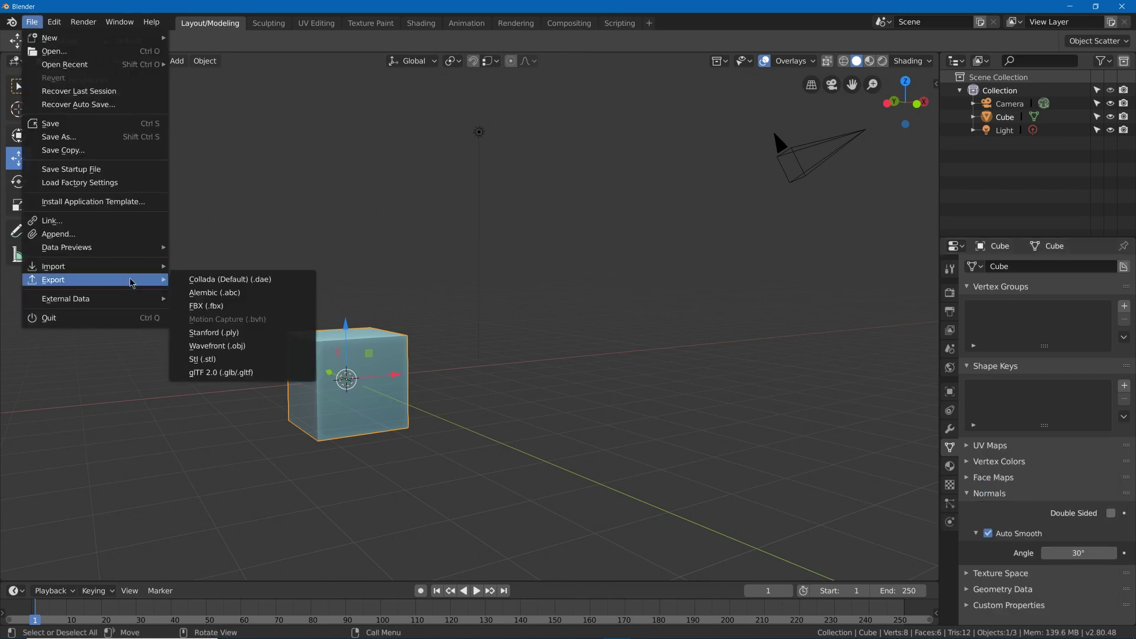
{"action": "right_click", "coordinate": [214, 306]}
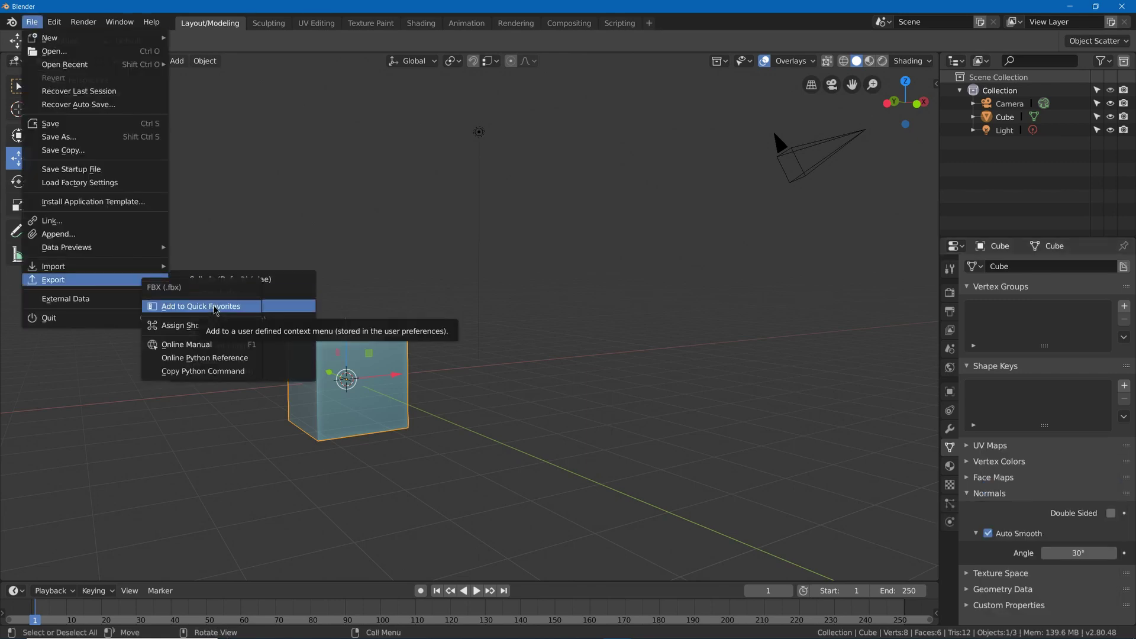
{"action": "key", "text": "Escape"}
Bookmark the Documents folder in the FBX export file browser and cancel the export
{"action": "left_click", "coordinate": [214, 307]}
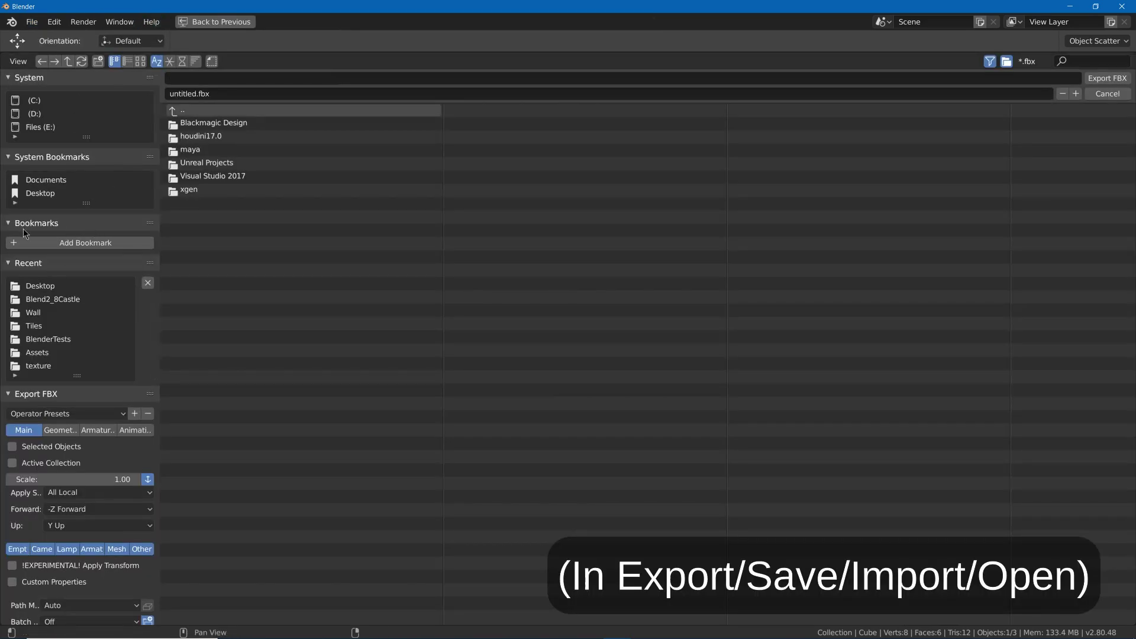
{"action": "left_click", "coordinate": [52, 242]}
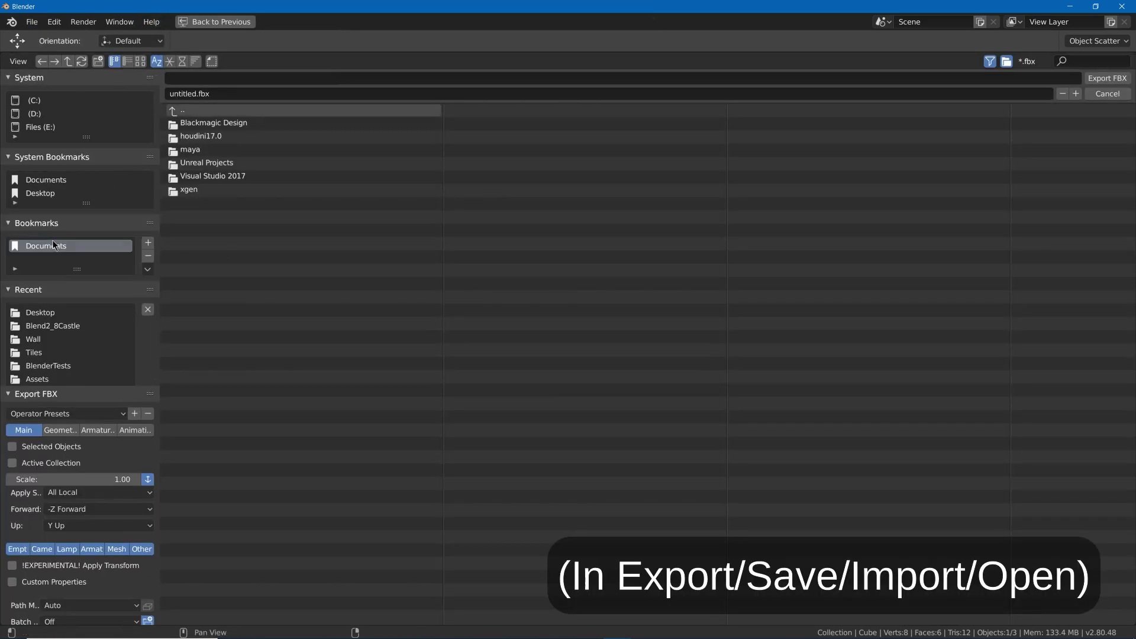
{"action": "key", "text": "Escape"}
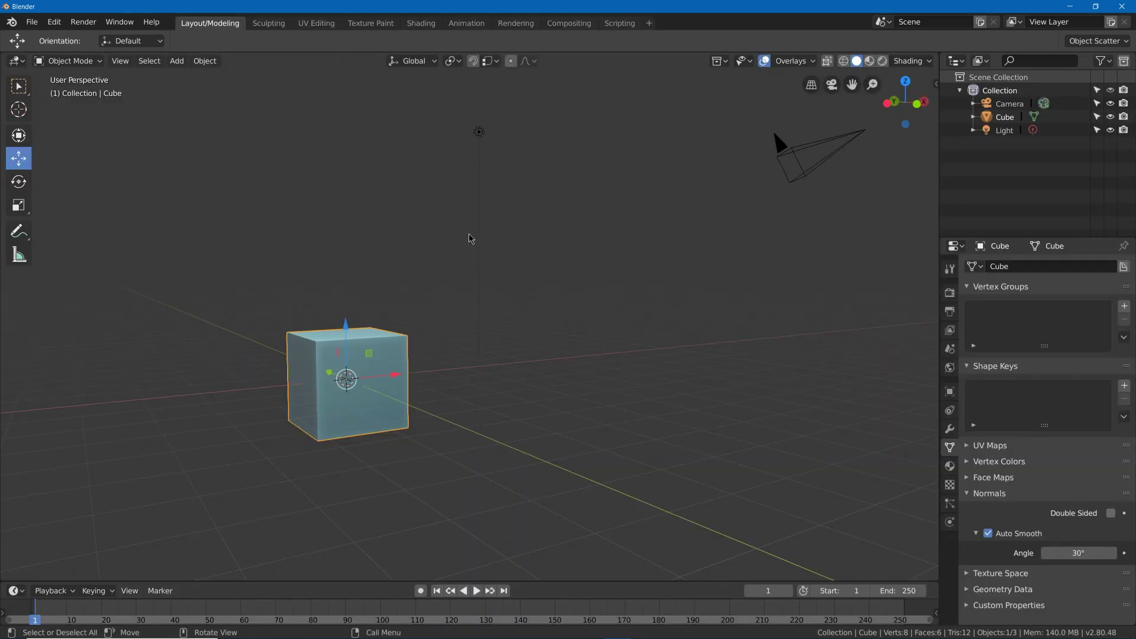
Enter Edit Mode on the cube and bring up the Add to Quick Favorites option for Remove Double Vertices
{"action": "key", "text": "Tab"}
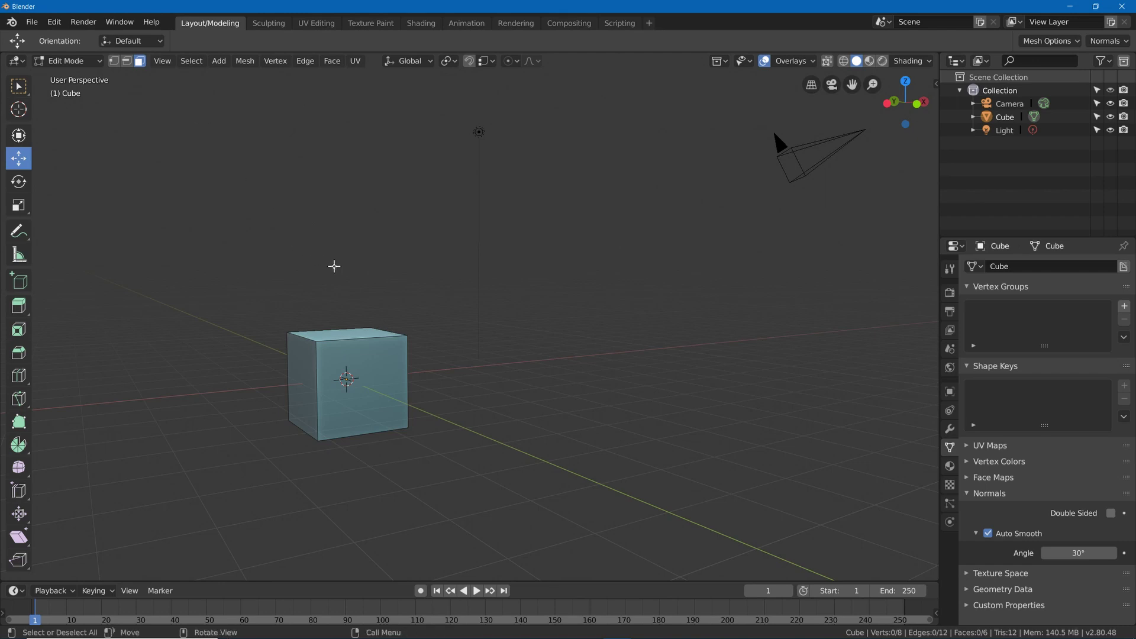
{"action": "key", "text": "ctrl+v"}
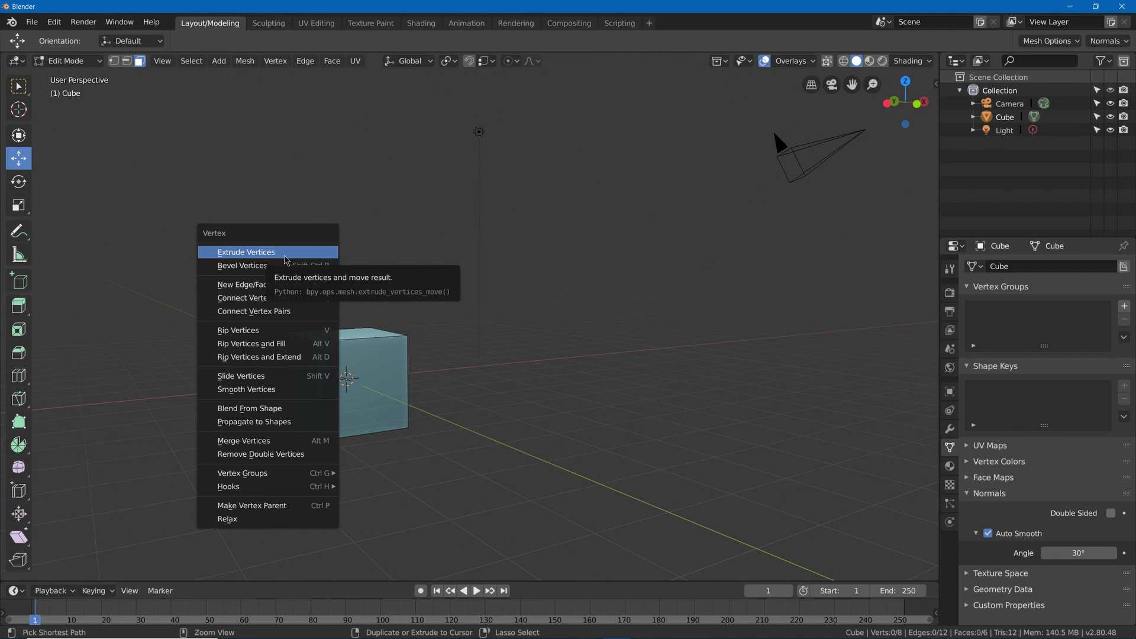
{"action": "right_click", "coordinate": [283, 459]}
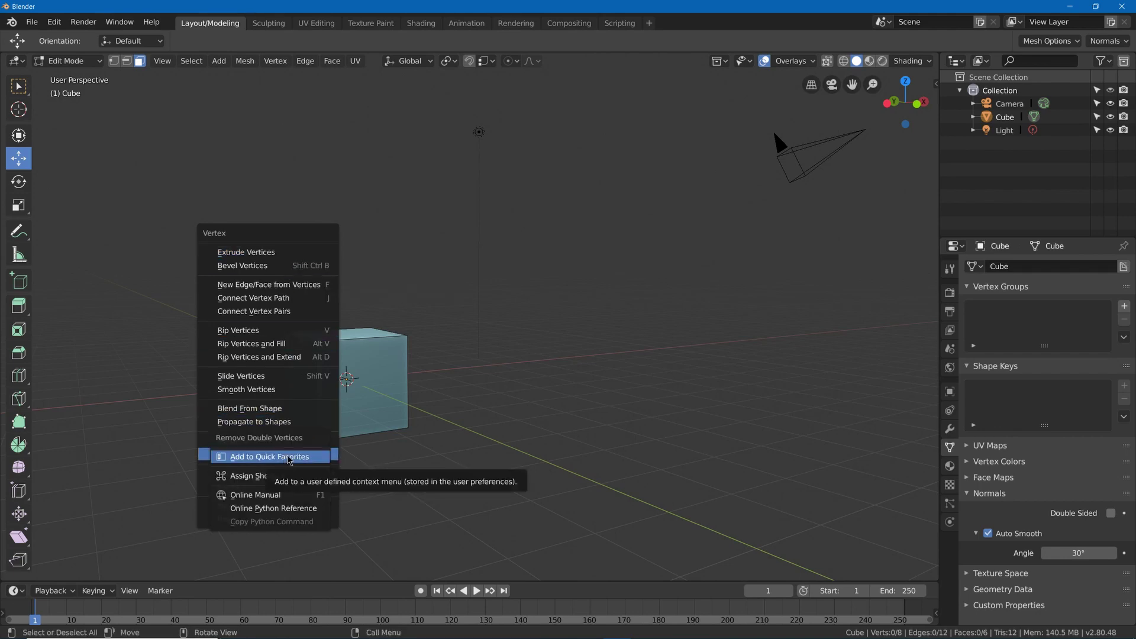
{"action": "key", "text": "Escape"}
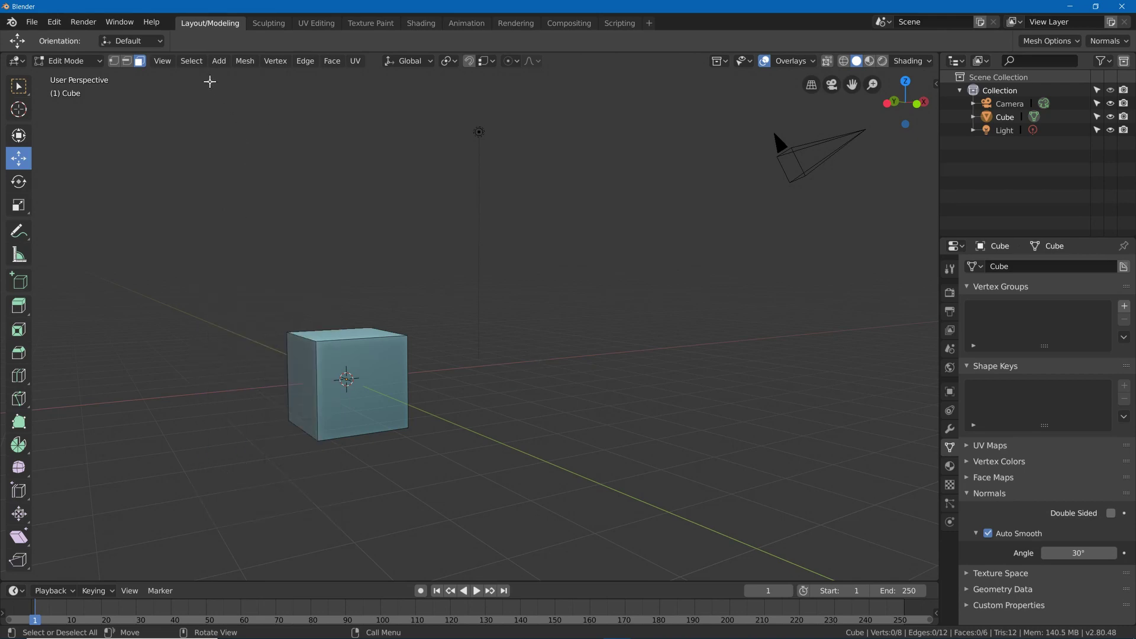
Examine the mesh Normals commands and their Quick Favorites options, including Point normals to target and Average Normals
{"action": "left_click", "coordinate": [245, 61]}
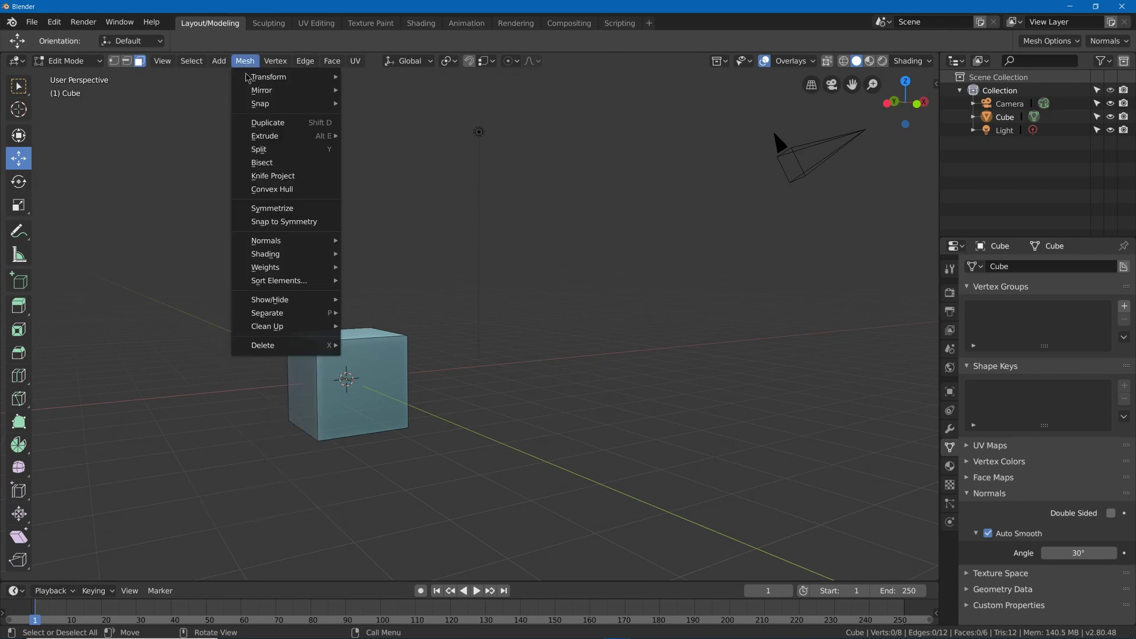
{"action": "mouse_move", "coordinate": [275, 244]}
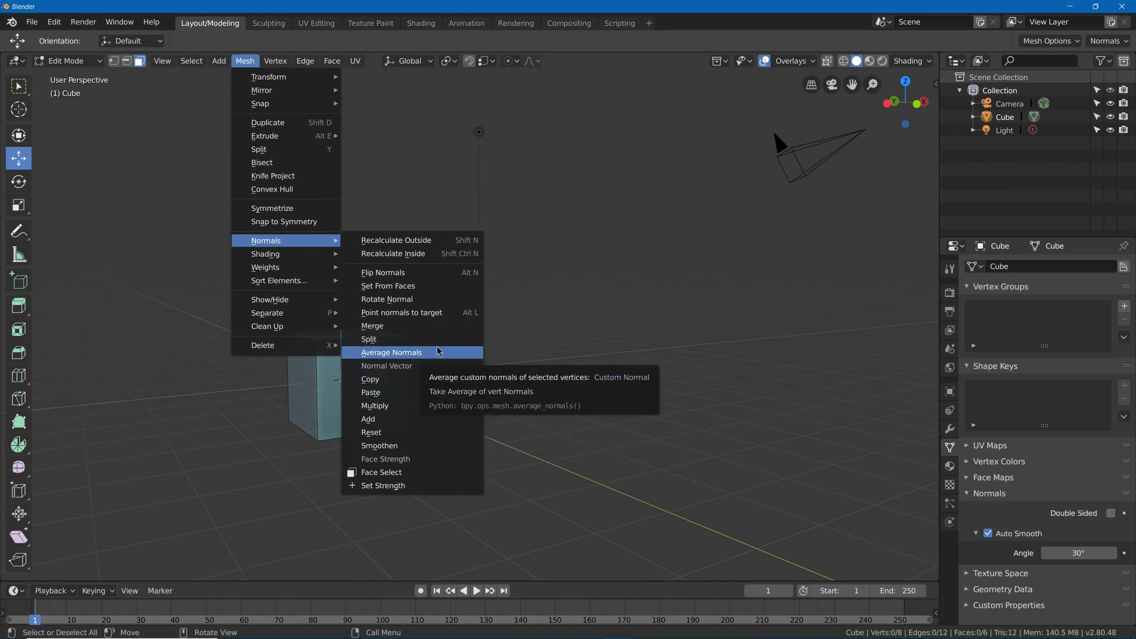
{"action": "right_click", "coordinate": [443, 306]}
{"action": "key", "text": "Escape"}
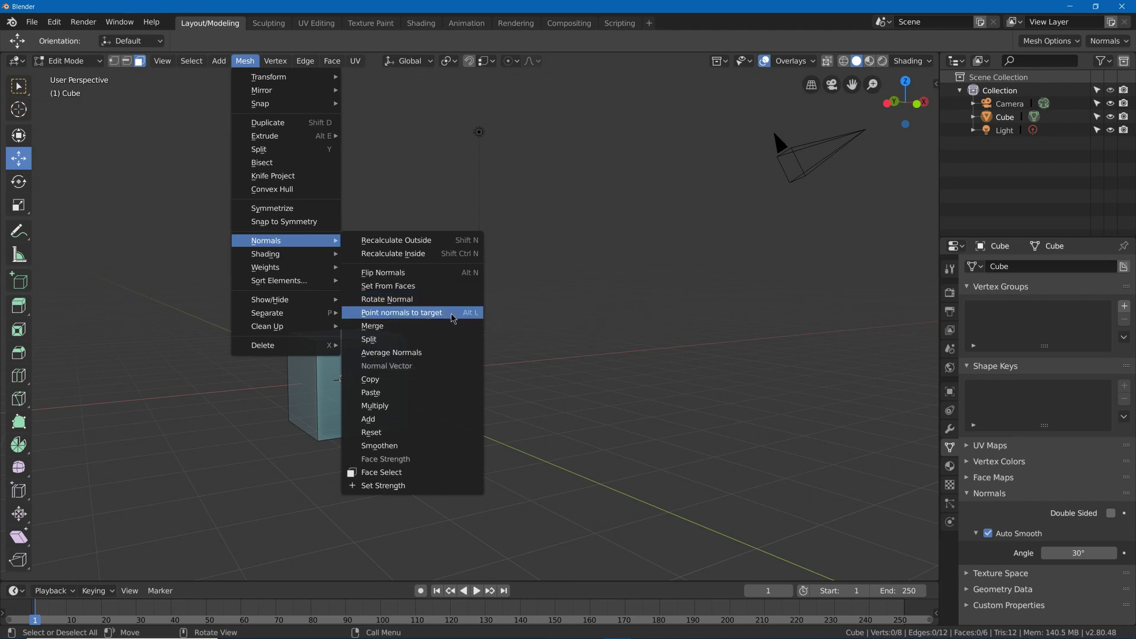
{"action": "right_click", "coordinate": [452, 317]}
{"action": "key", "text": "Escape"}
{"action": "right_click", "coordinate": [445, 353]}
{"action": "key", "text": "Escape"}
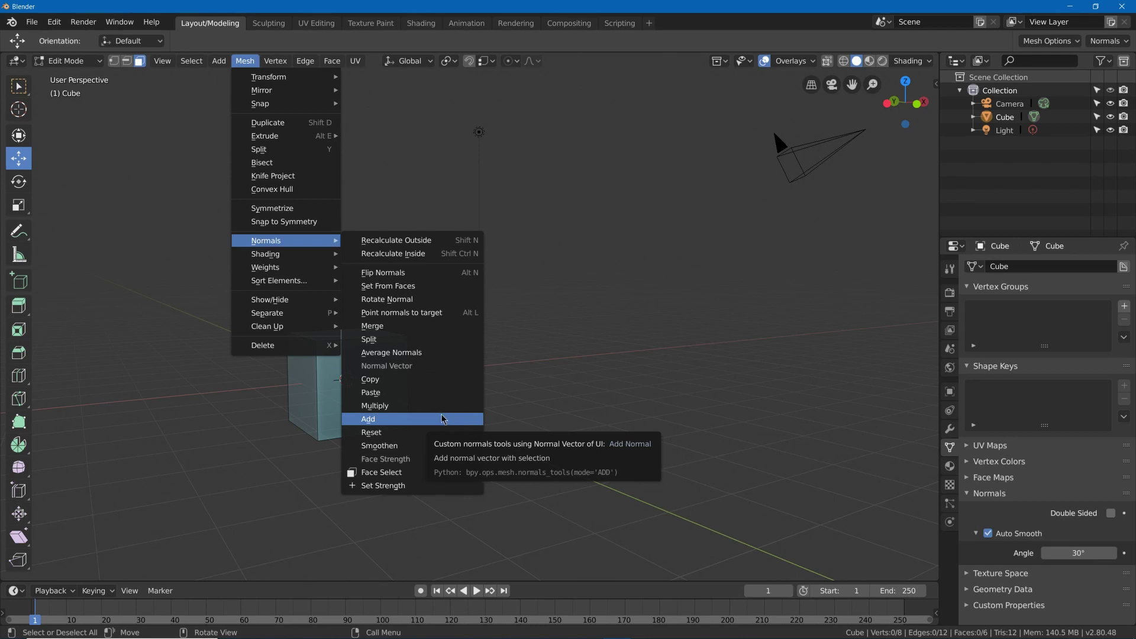
{"action": "key", "text": "Escape"}
Bring up the Add to Quick Favorites option for Bridge Edge Loops, dismiss it and return to Object Mode
{"action": "key", "text": "ctrl+e"}
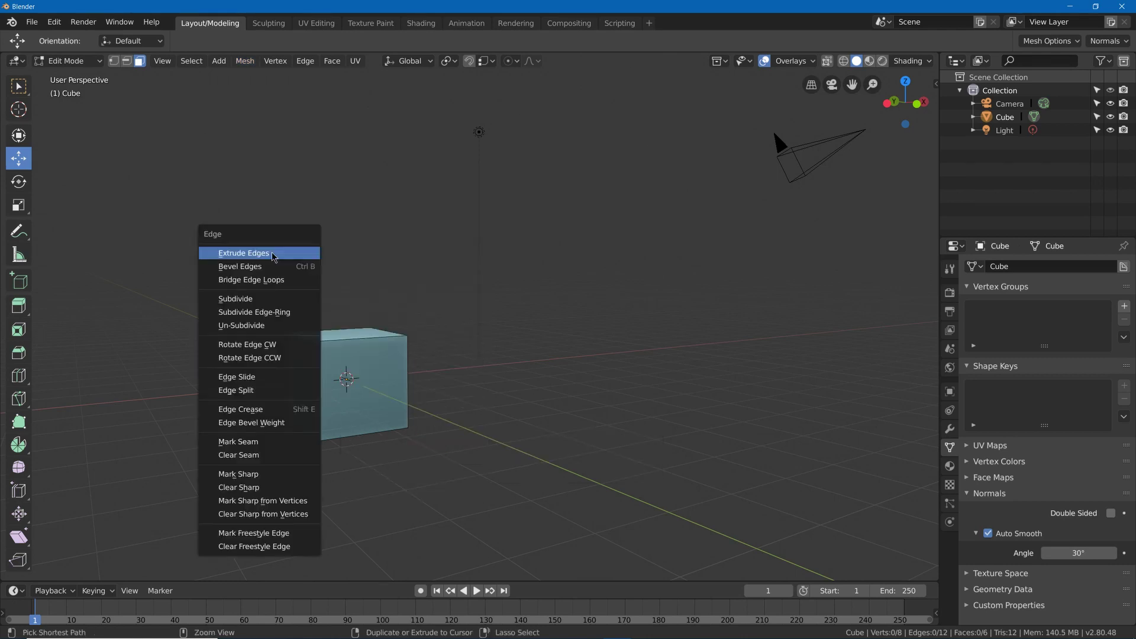
{"action": "right_click", "coordinate": [284, 281]}
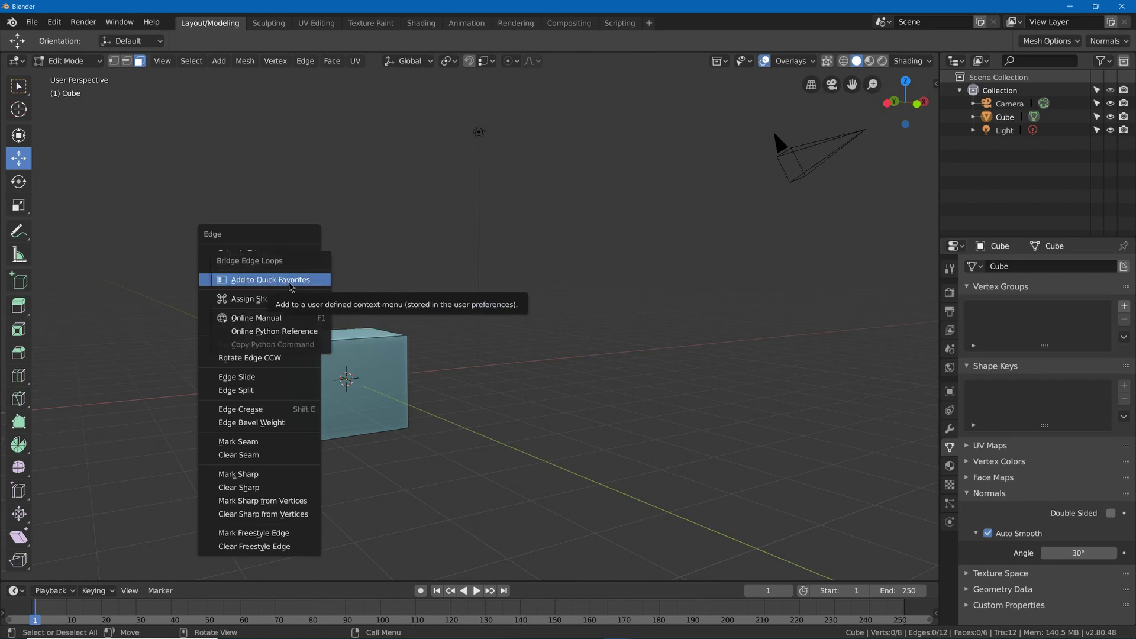
{"action": "key", "text": "Escape"}
{"action": "key", "text": "Escape"}
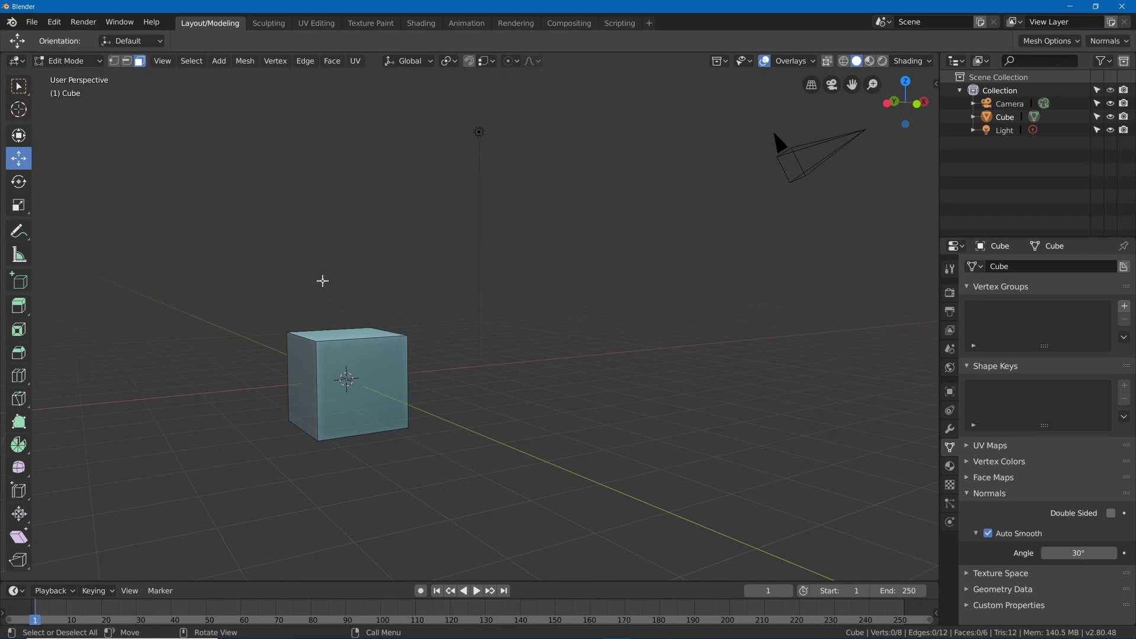
{"action": "key", "text": "Tab"}
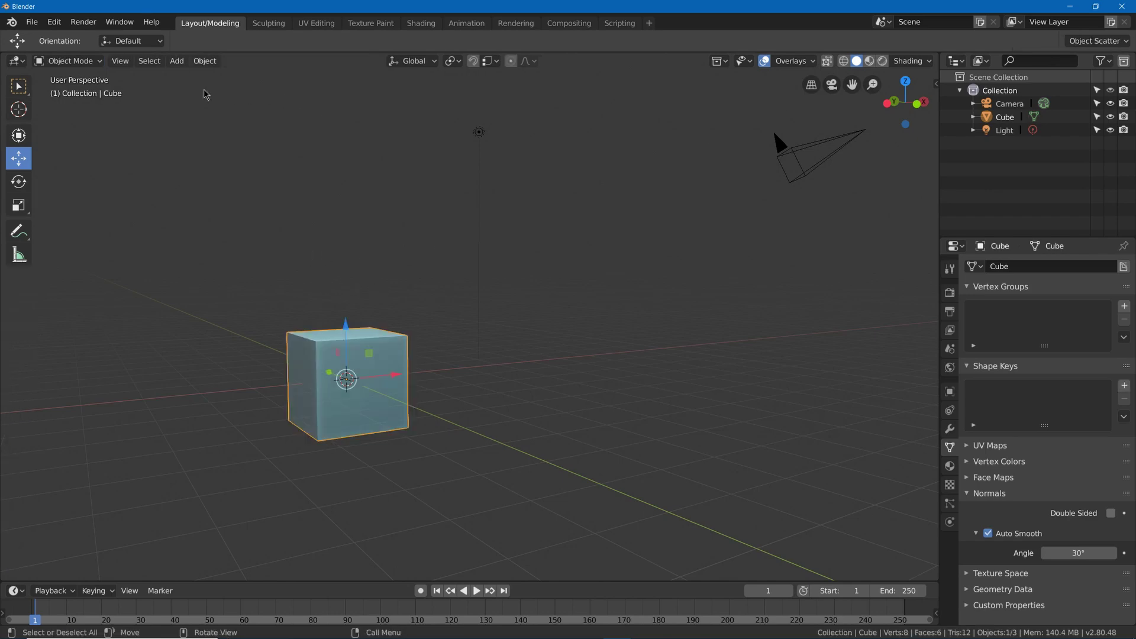
Save the current setup as the startup file and confirm
{"action": "left_click", "coordinate": [33, 24]}
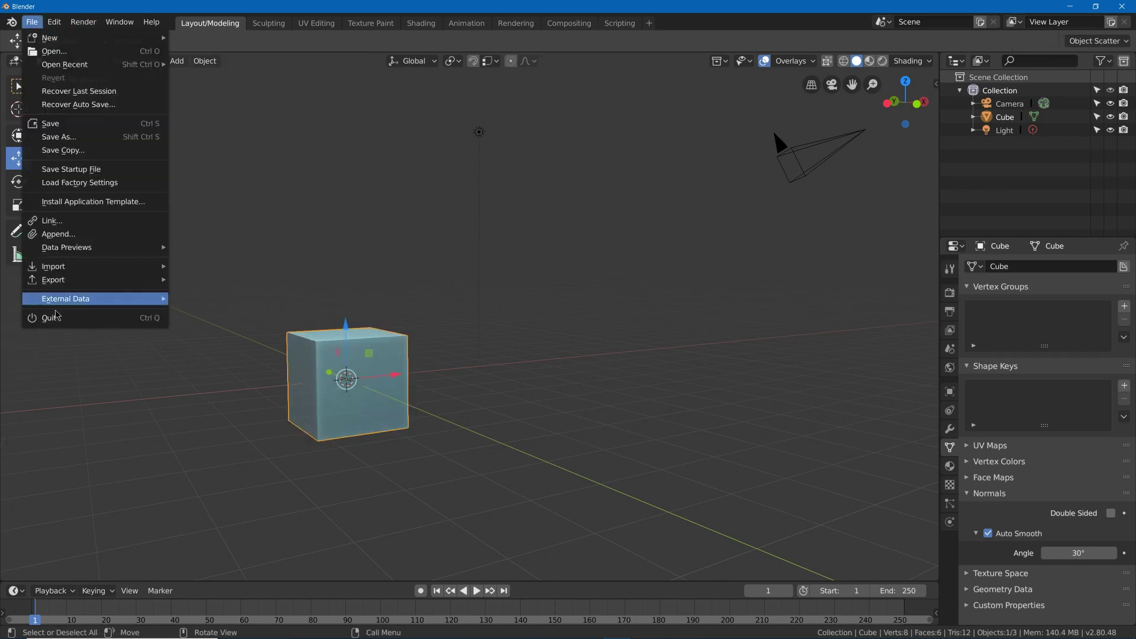
{"action": "left_click", "coordinate": [103, 171]}
{"action": "left_click", "coordinate": [102, 168]}
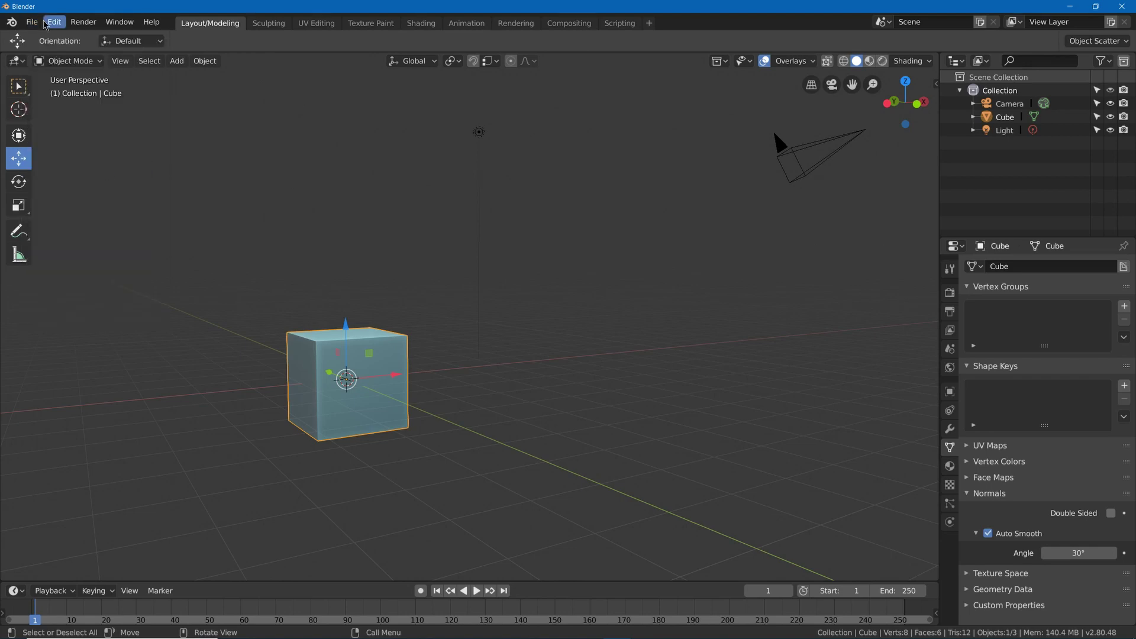
Save the scene to the Desktop as B2_8Startup.blend
{"action": "left_click", "coordinate": [33, 22]}
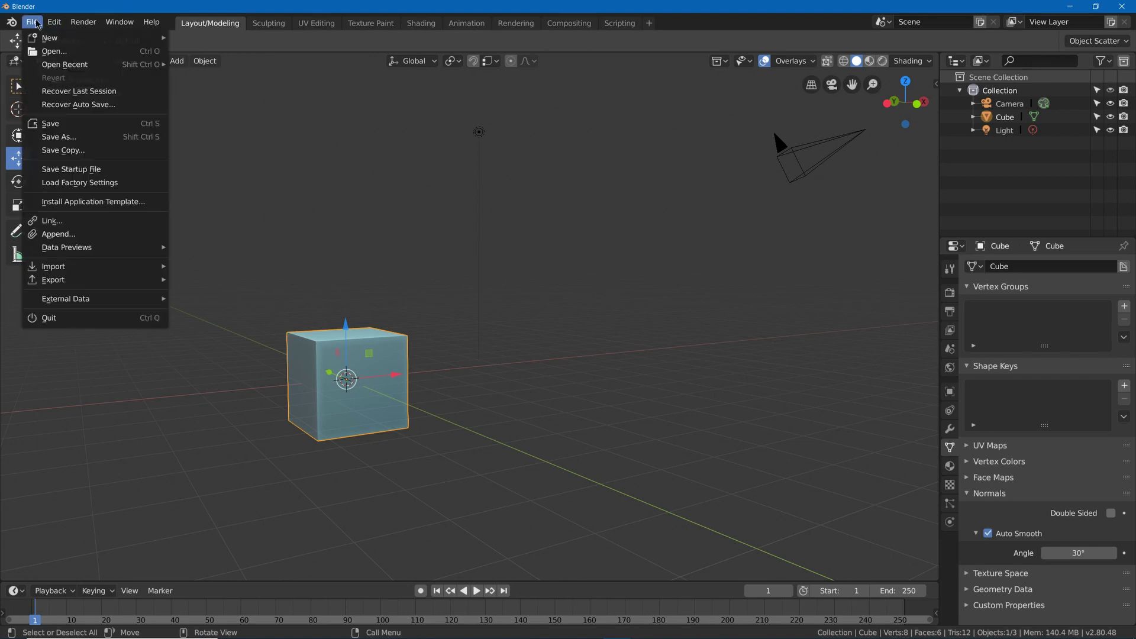
{"action": "left_click", "coordinate": [105, 155]}
{"action": "key", "text": "Return"}
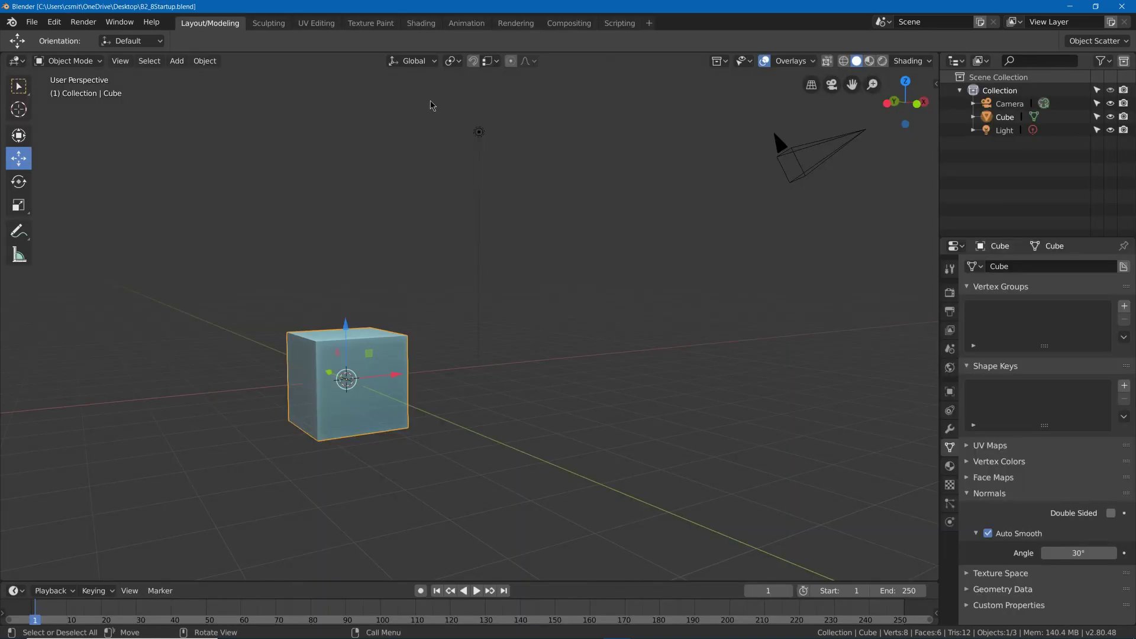